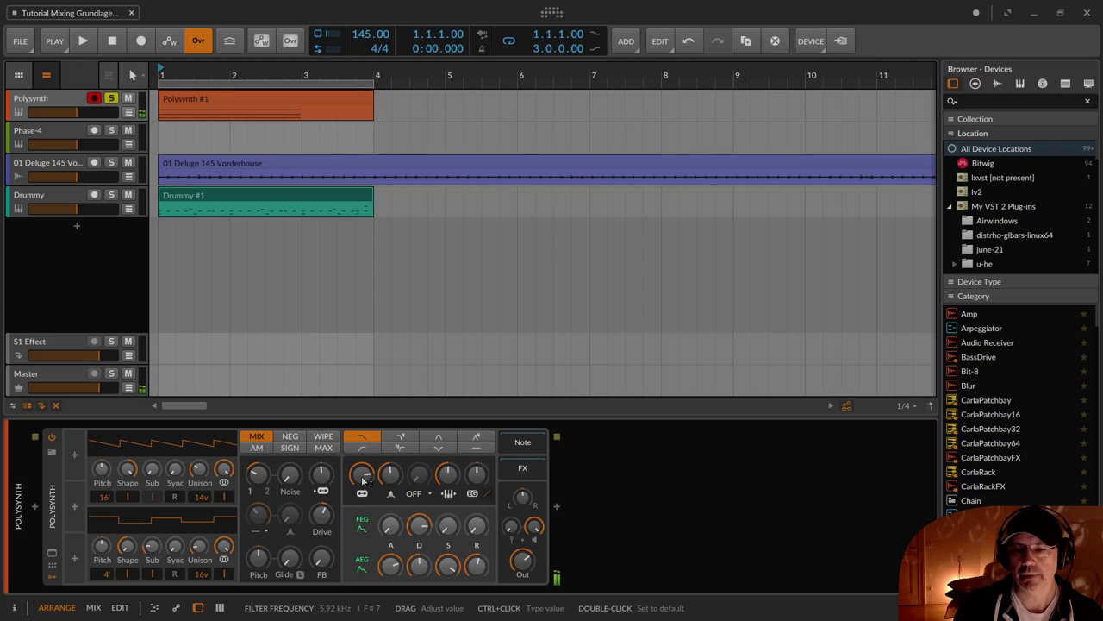
- Sweep the filter frequency of the Polysynth device to demonstrate its effect
{"action": "left_click_drag", "start_coordinate": [365, 484], "coordinate": [365, 538]}
{"action": "mouse_move", "coordinate": [362, 474]}
{"action": "left_mouse_down"}
{"action": "mouse_move", "coordinate": [362, 440]}
{"action": "mouse_move", "coordinate": [364, 479]}
{"action": "left_mouse_up"}
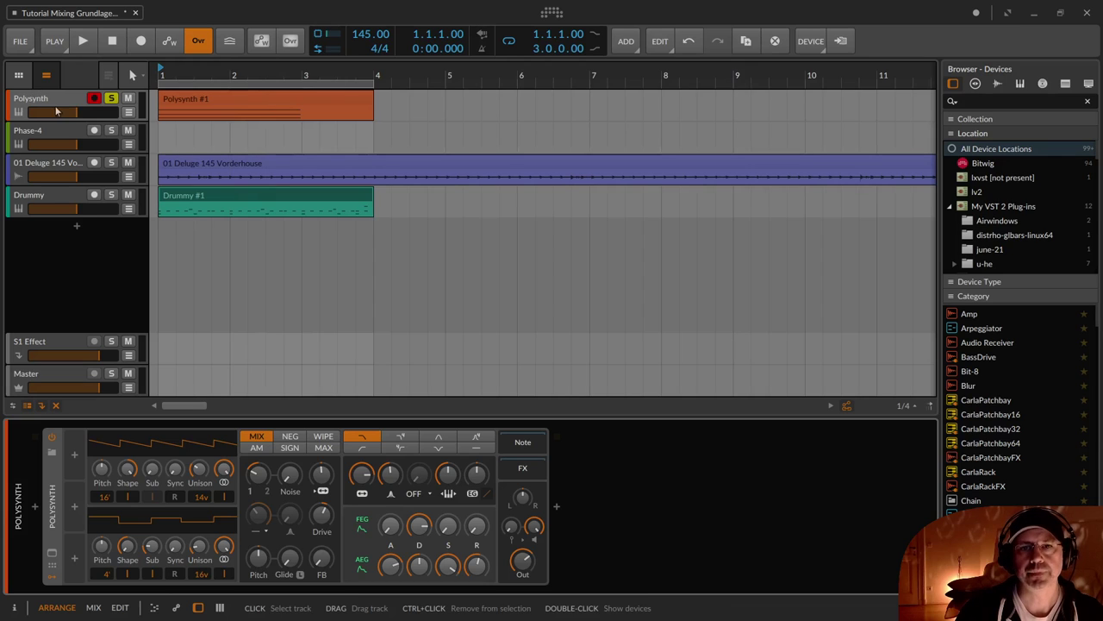
- Show the Polysynth track's automation lane and set it to the mixer volume
{"action": "left_click", "coordinate": [129, 113]}
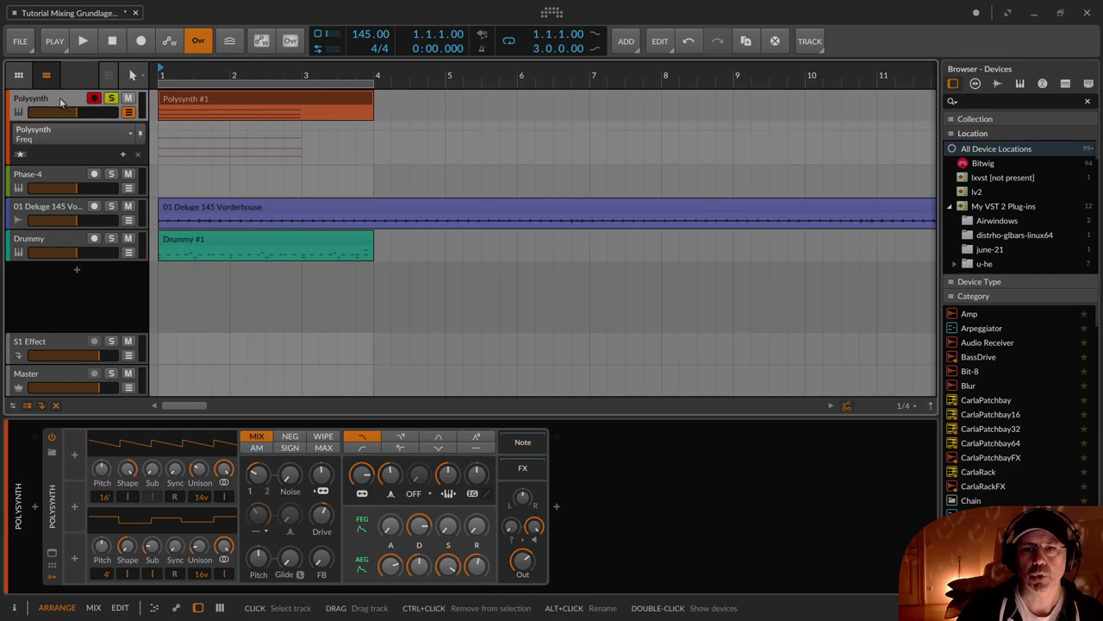
{"action": "left_click", "coordinate": [100, 135]}
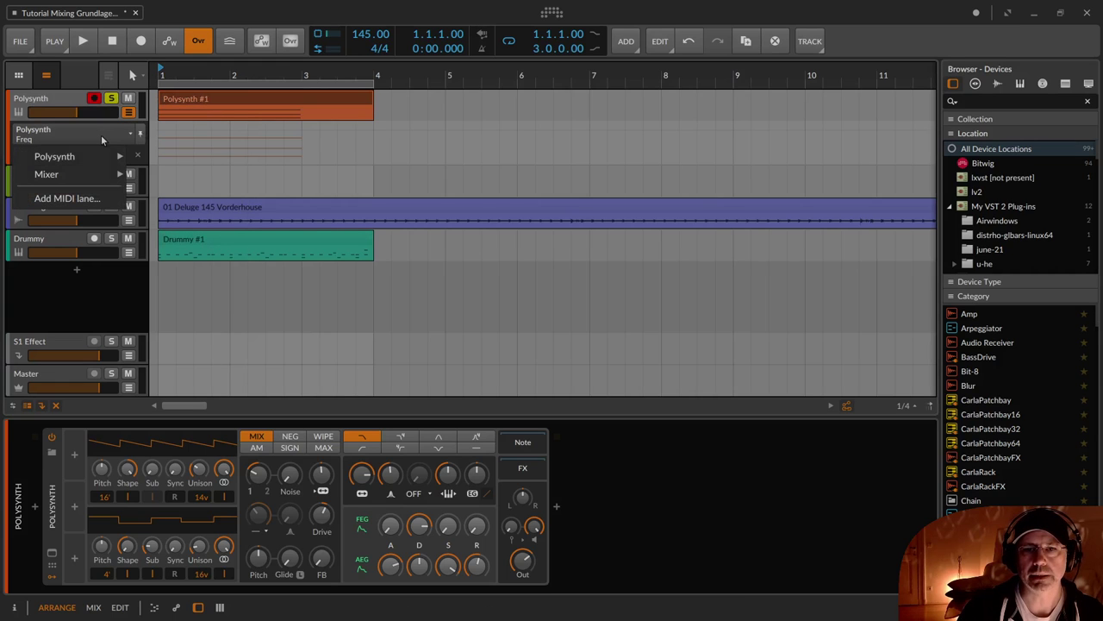
{"action": "left_click", "coordinate": [78, 113]}
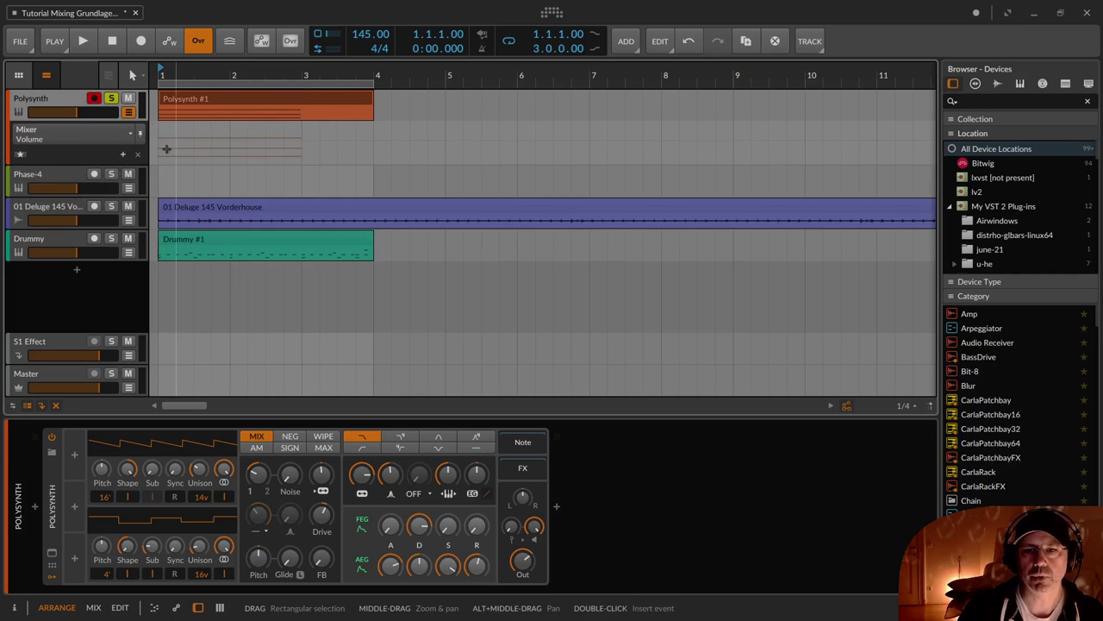
- Draw a mixer volume automation curve on the Polysynth track, rising from about -70 dB near bar 1 to a peak at bar 2 and falling by bar 3
{"action": "left_click_drag", "start_coordinate": [197, 136], "coordinate": [172, 165]}
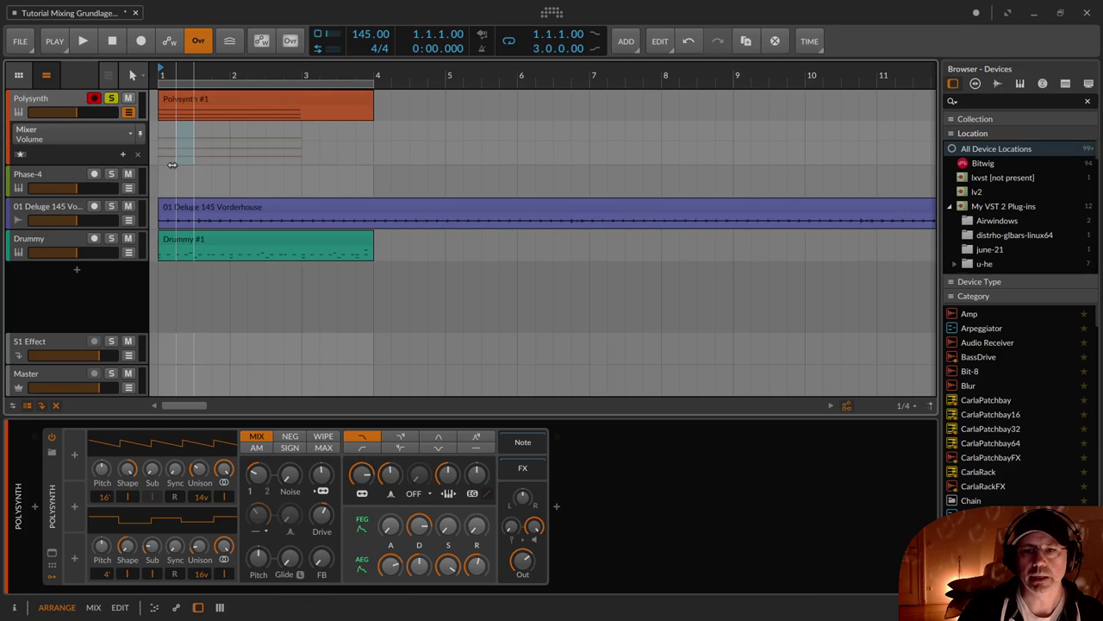
{"action": "left_click", "coordinate": [172, 165]}
{"action": "left_click", "coordinate": [171, 159]}
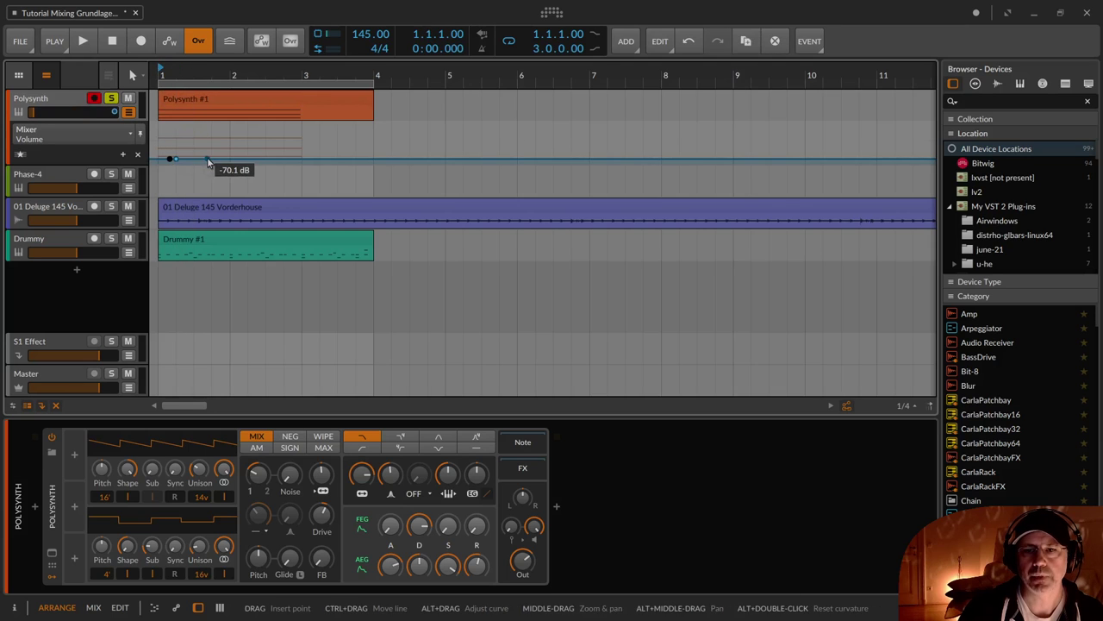
{"action": "left_click_drag", "start_coordinate": [208, 164], "coordinate": [301, 159]}
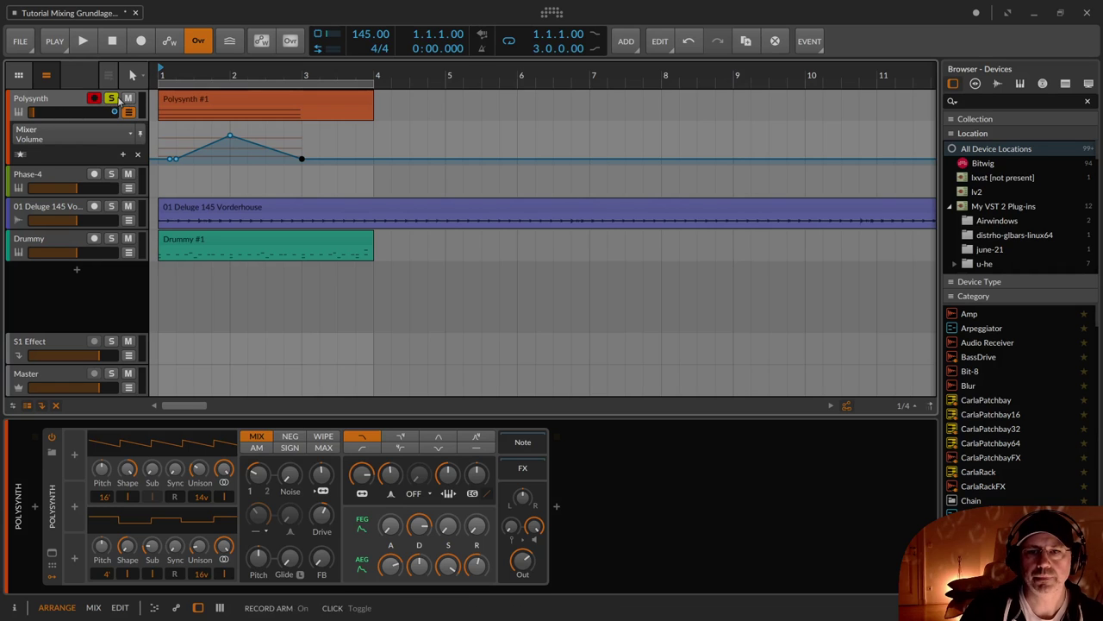
- Play the automated Polysynth track, pull its volume fader down during playback, and stop
{"action": "key", "text": "space"}
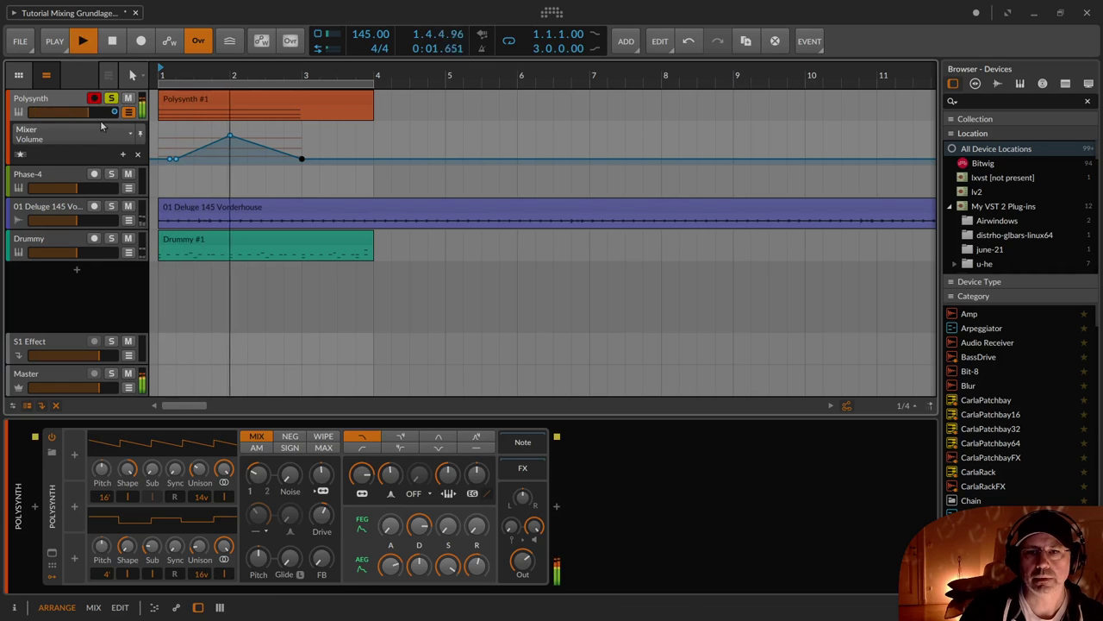
{"action": "left_click_drag", "start_coordinate": [86, 112], "coordinate": [49, 119]}
{"action": "key", "text": "space"}
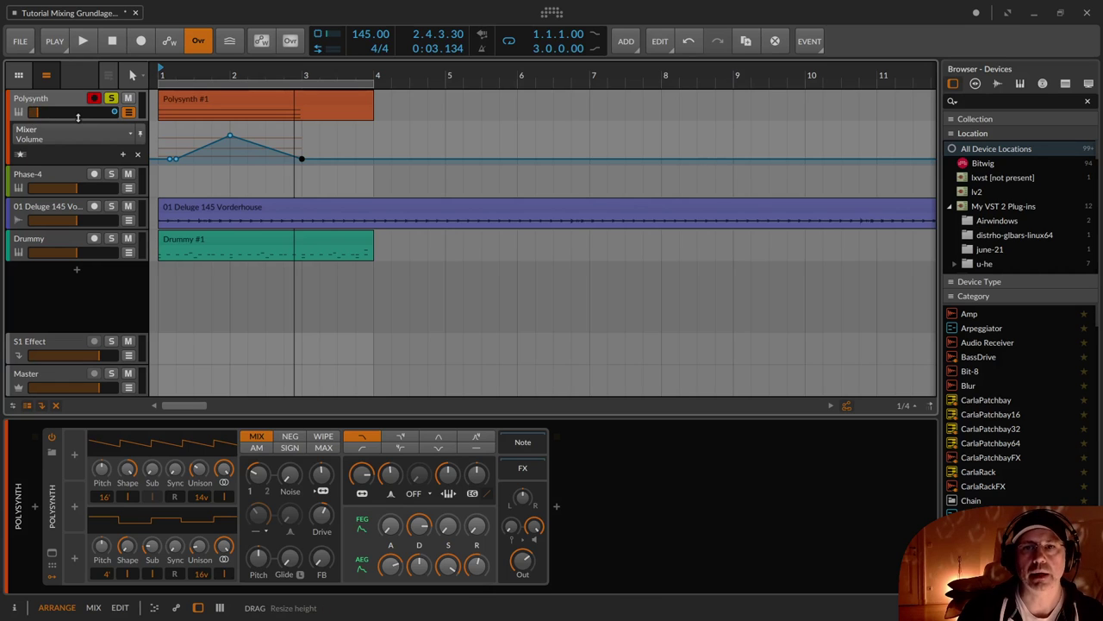
- Delete the mixer volume automation from the Polysynth track and raise its volume fader slightly
{"action": "left_click", "coordinate": [137, 156]}
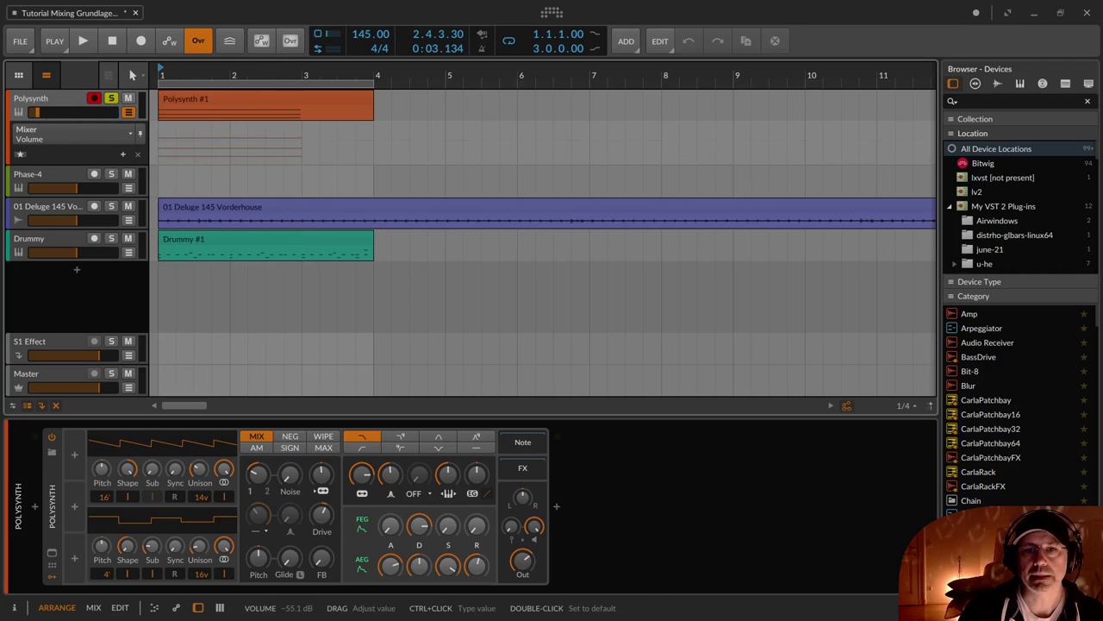
{"action": "left_click_drag", "start_coordinate": [36, 112], "coordinate": [52, 112]}
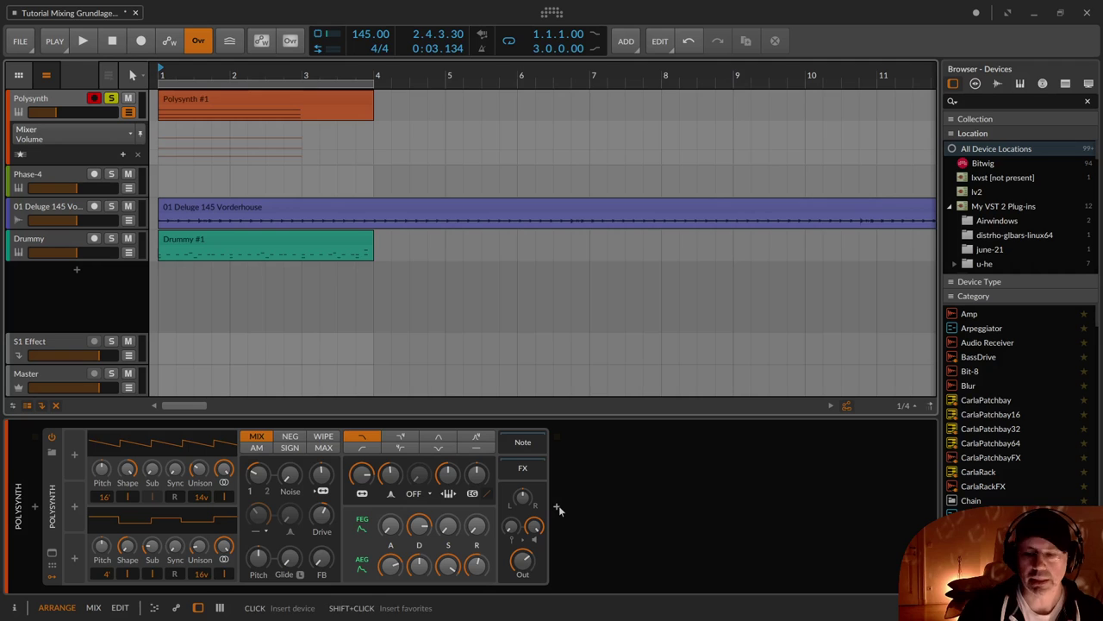
- Insert the Tool device after Polysynth and show its volume in the automation lane
{"action": "double_click", "coordinate": [558, 505]}
{"action": "type", "text": "tool"}
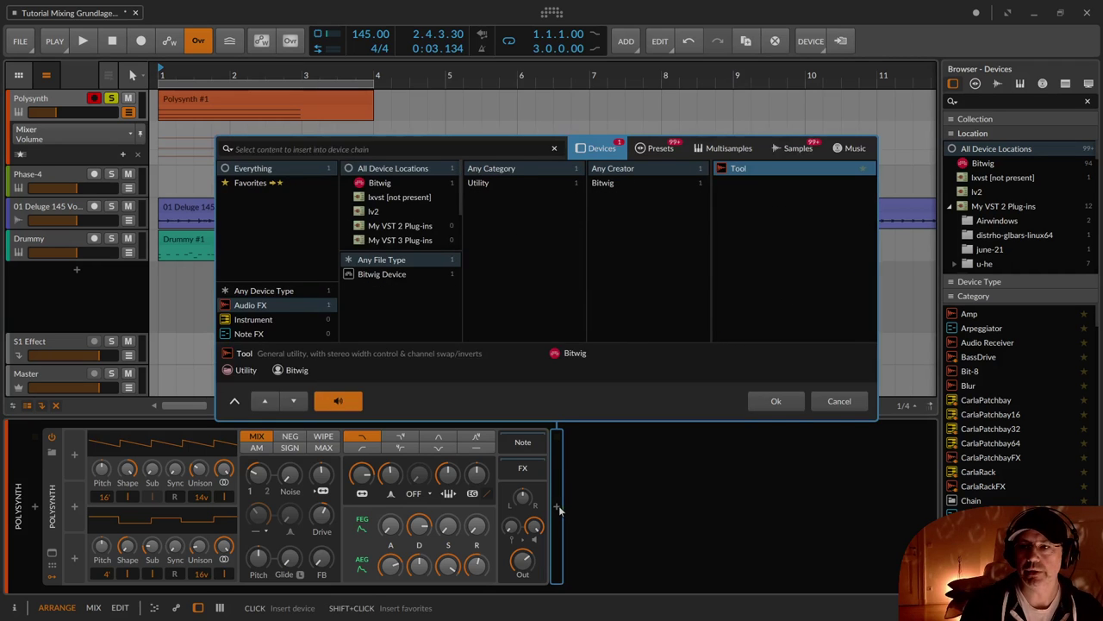
{"action": "key", "text": "Return"}
{"action": "left_click", "coordinate": [607, 496]}
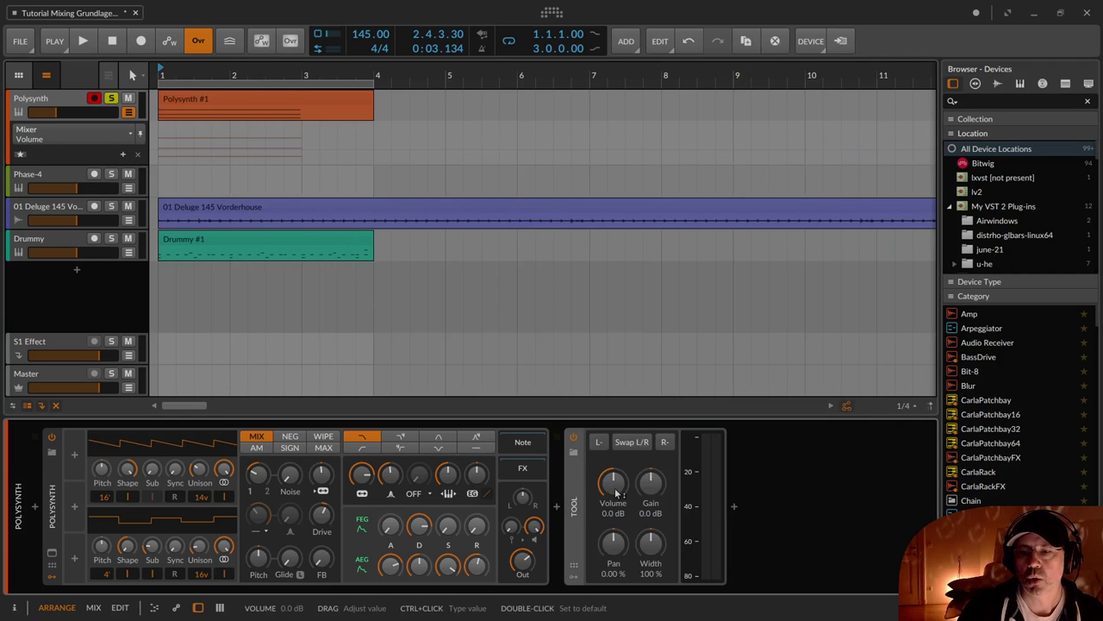
- Draw a Tool volume automation curve that rises from near silence to a peak before bar 2 and falls again before bar 3
{"action": "left_click", "coordinate": [175, 158]}
{"action": "left_click", "coordinate": [211, 141]}
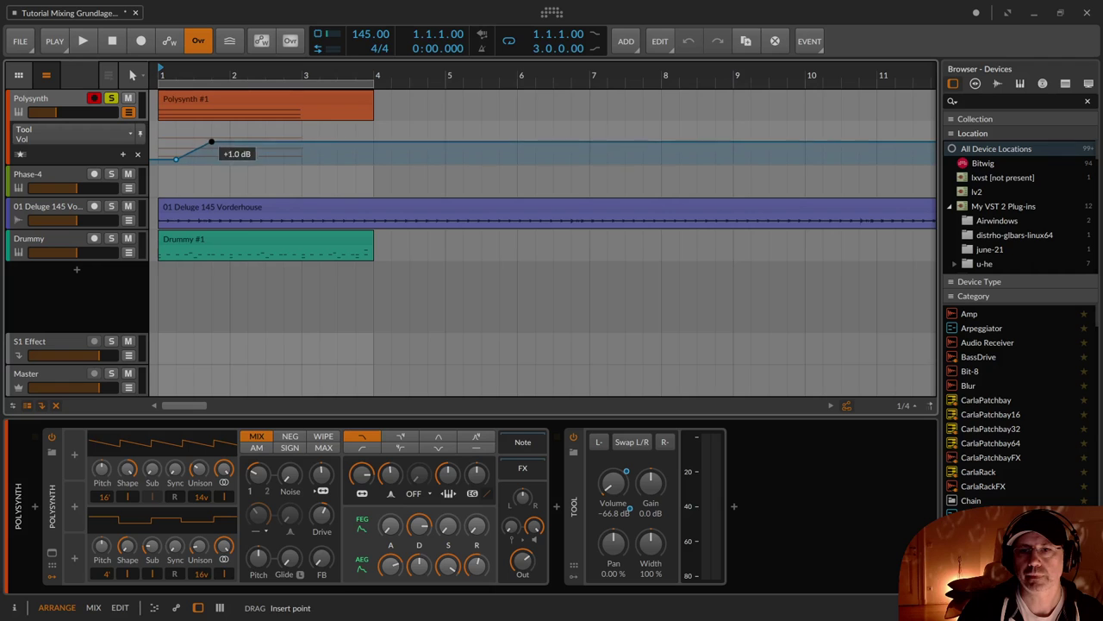
{"action": "left_click_drag", "start_coordinate": [235, 143], "coordinate": [283, 155]}
- During playback, lower the Polysynth track fader to about -39.3 dB, raise it to about -13.8 dB, and stop
{"action": "key", "text": "space"}
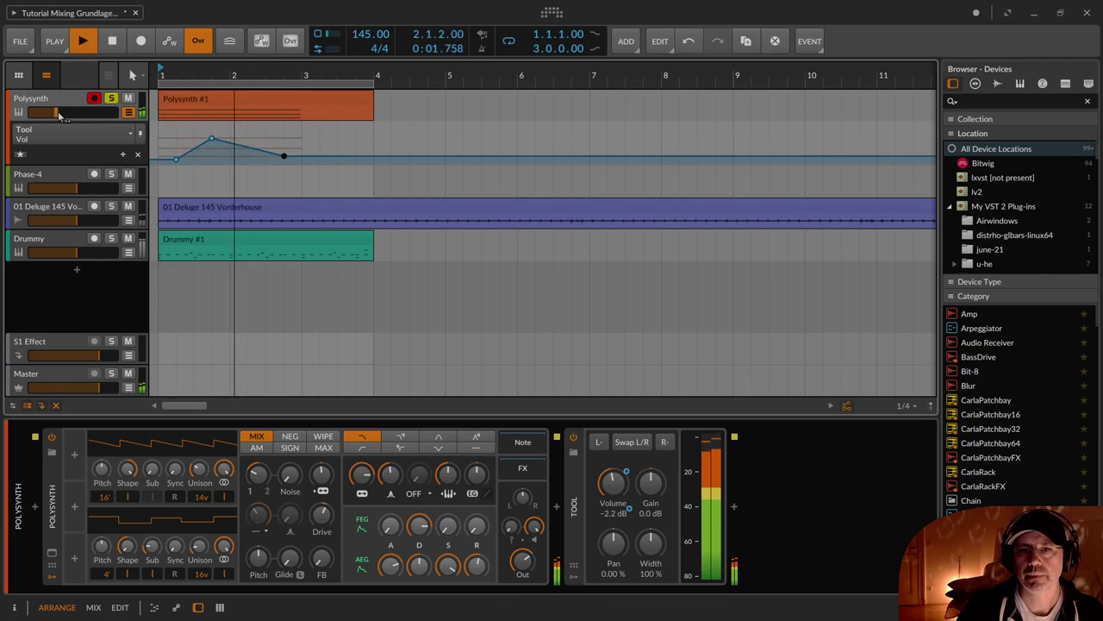
{"action": "left_click_drag", "start_coordinate": [61, 114], "coordinate": [47, 117]}
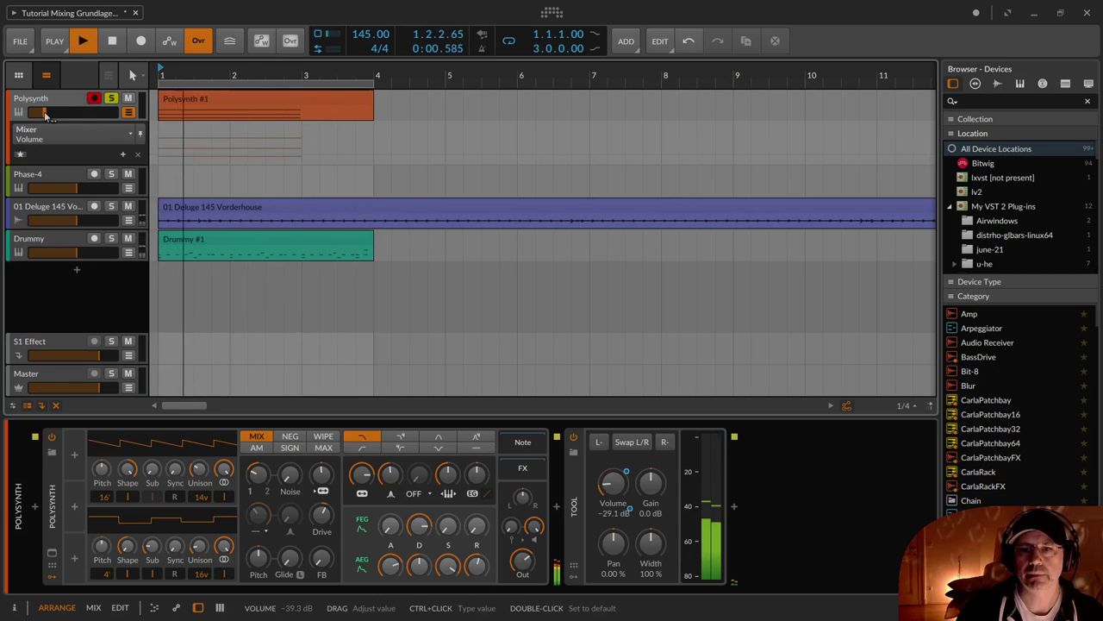
{"action": "left_click_drag", "start_coordinate": [47, 116], "coordinate": [70, 116]}
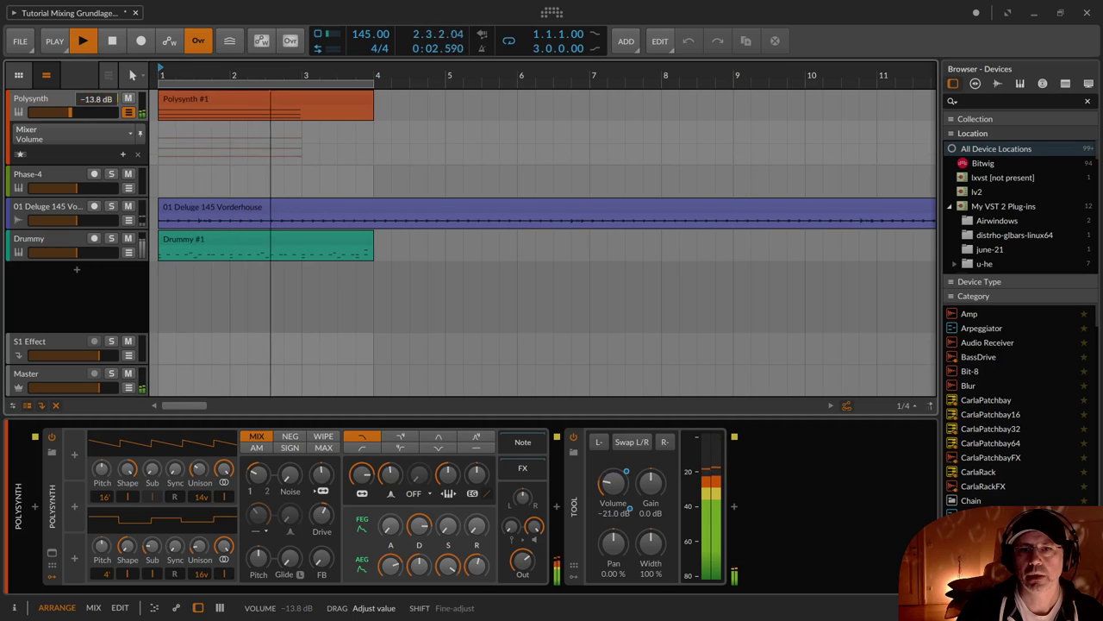
{"action": "key", "text": "space"}
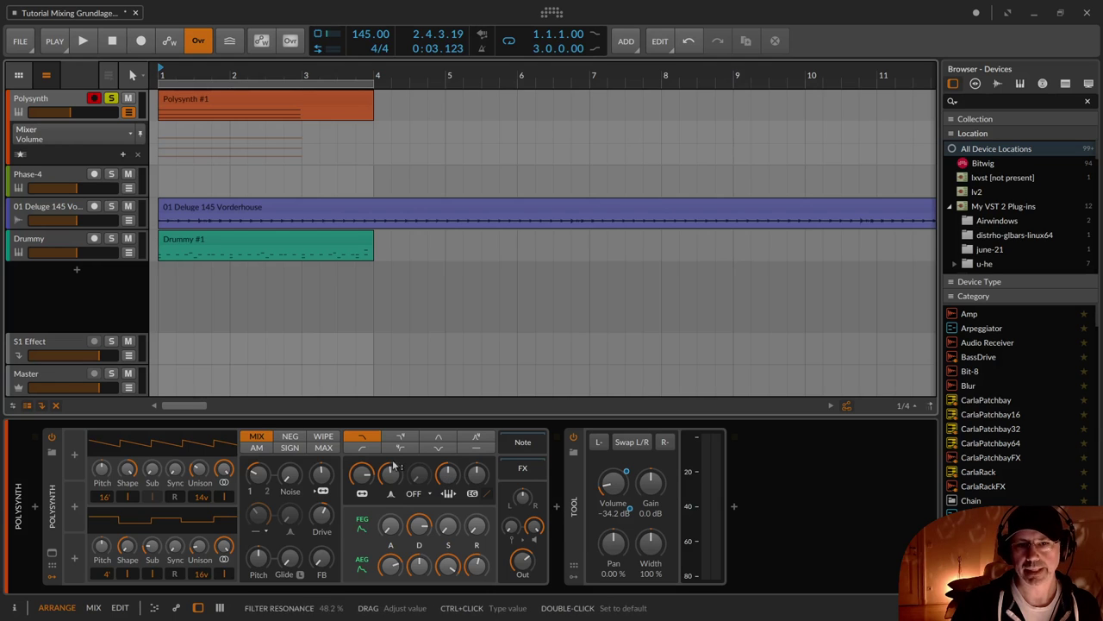
- Insert a Peak Limiter device on the Master track
{"action": "left_click", "coordinate": [51, 373]}
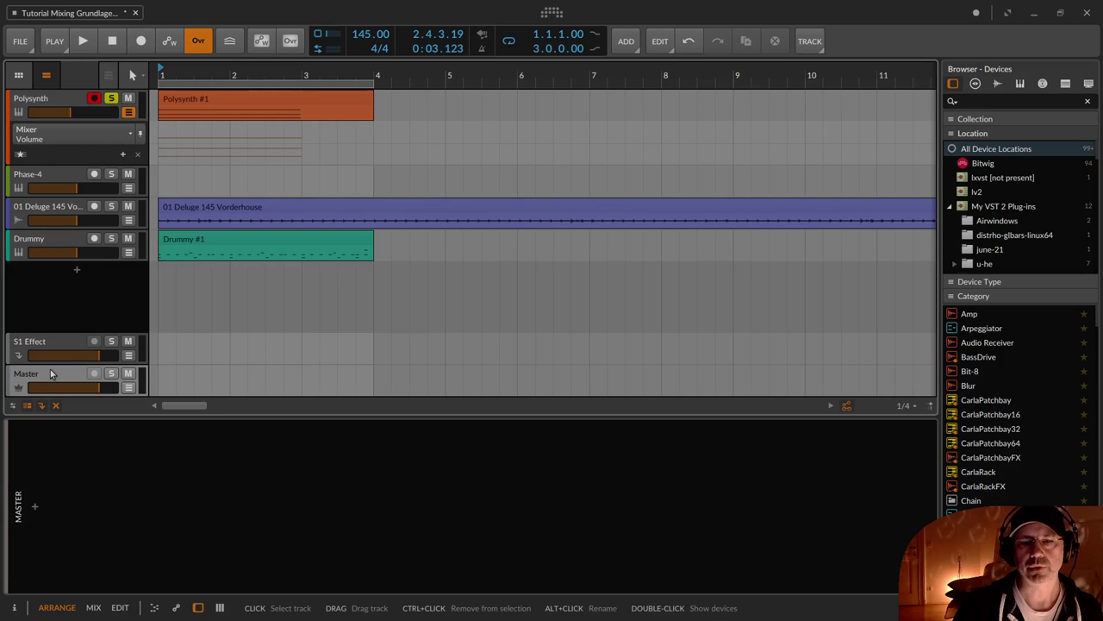
{"action": "left_click", "coordinate": [34, 507]}
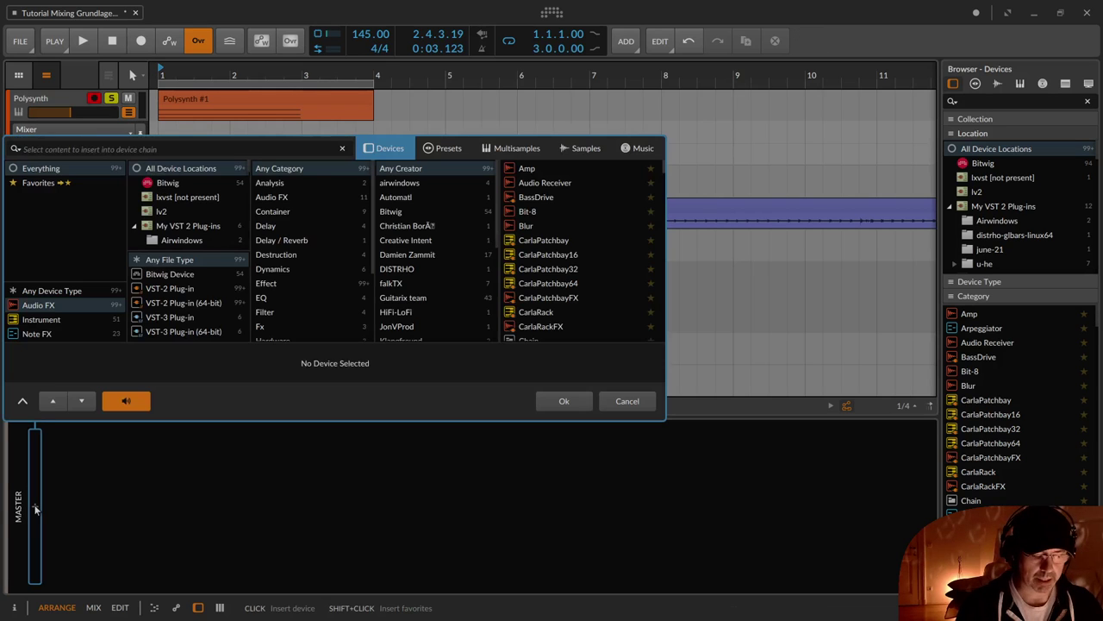
{"action": "type", "text": "peak"}
{"action": "key", "text": "Down"}
{"action": "key", "text": "Return"}
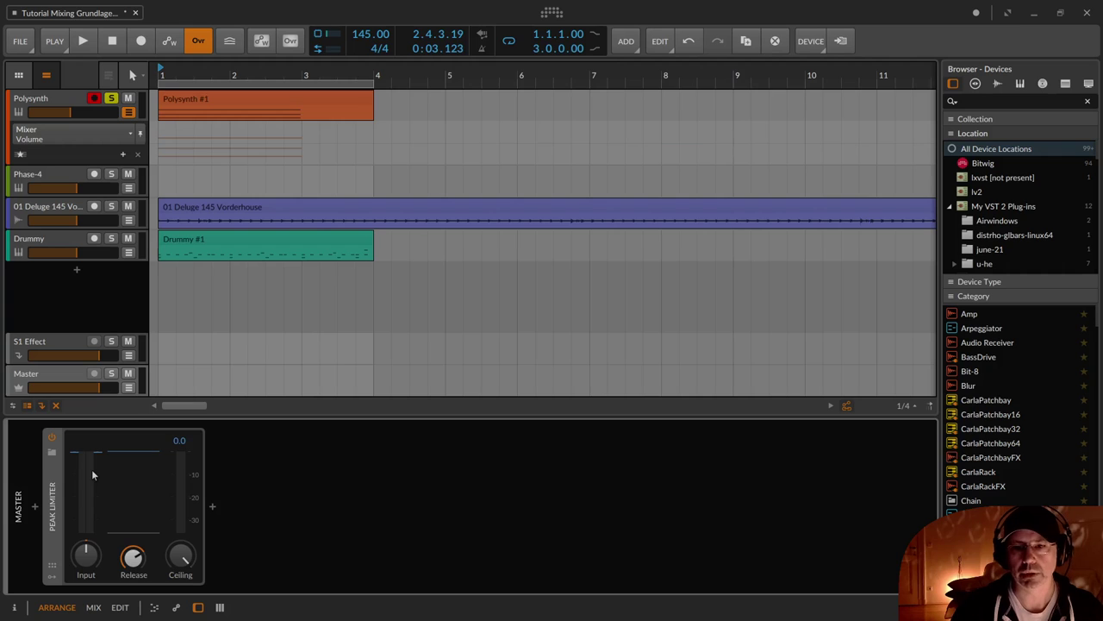
- Play the arrangement briefly through the Peak Limiter, and raise its input gain to about +11 dB
{"action": "key", "text": "space"}
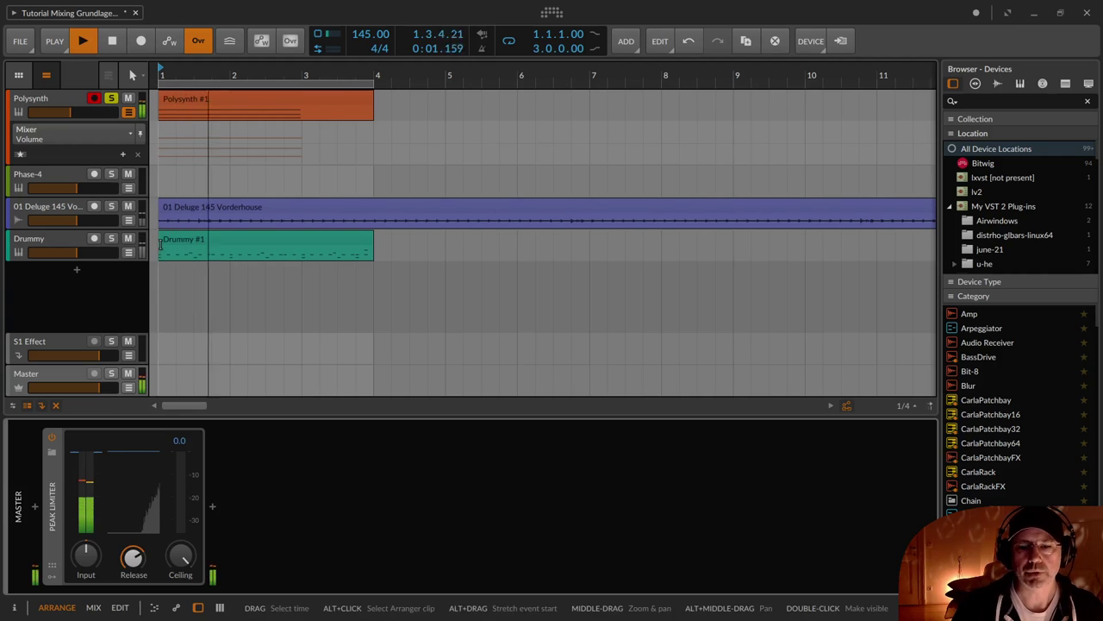
{"action": "key", "text": "space"}
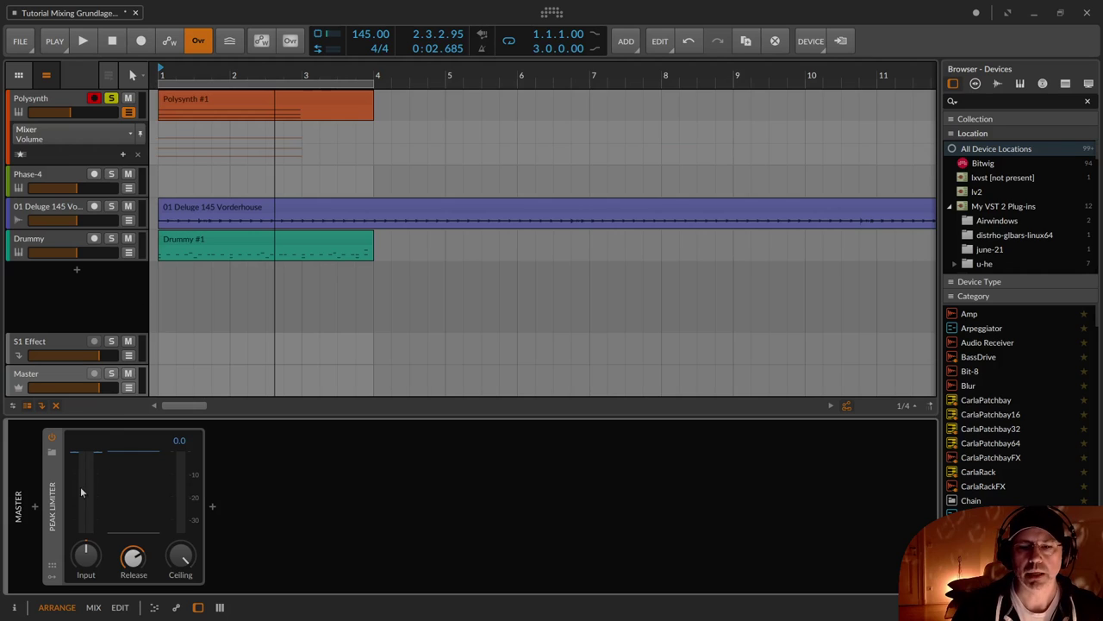
{"action": "left_click_drag", "start_coordinate": [86, 556], "coordinate": [87, 490]}
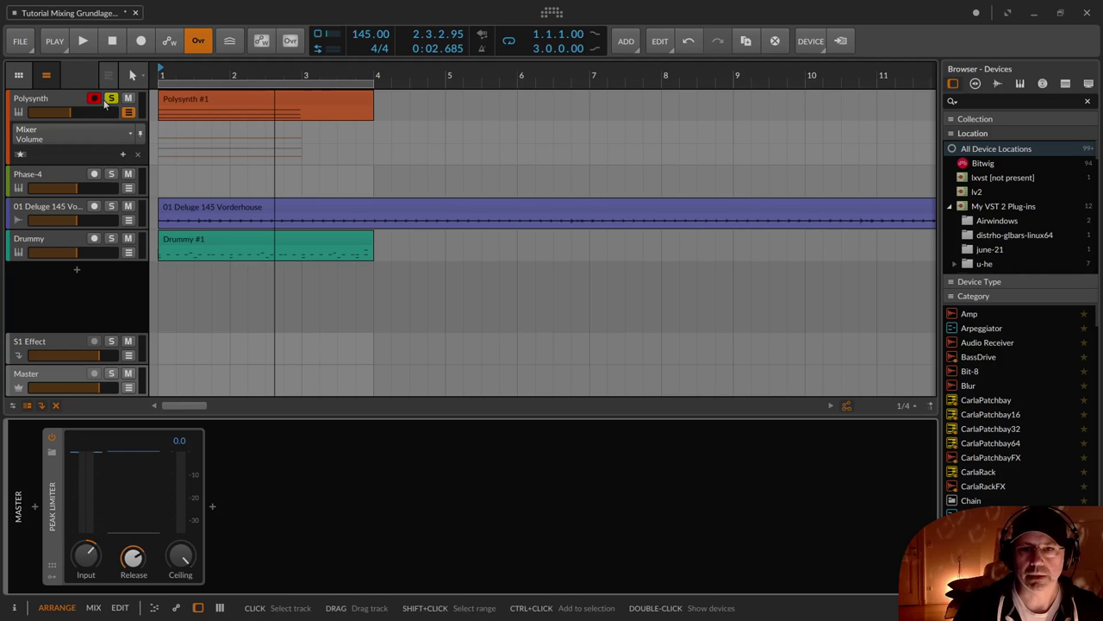
- Delete the Tool device from the Polysynth track and raise the track's volume fader
{"action": "left_click", "coordinate": [76, 114]}
{"action": "left_click", "coordinate": [580, 501]}
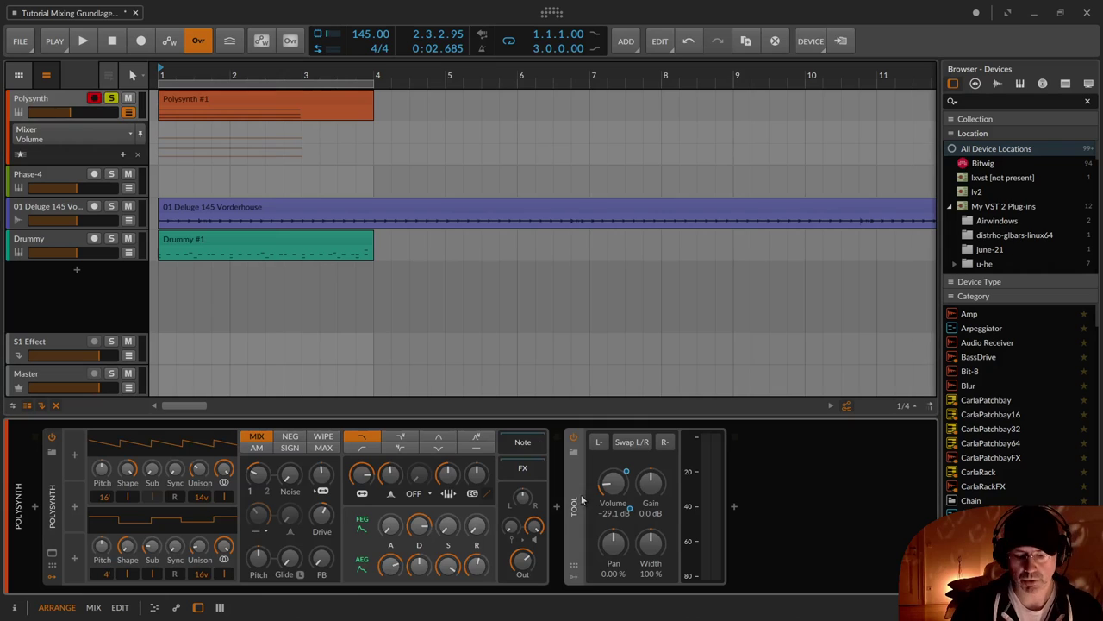
{"action": "key", "text": "Delete"}
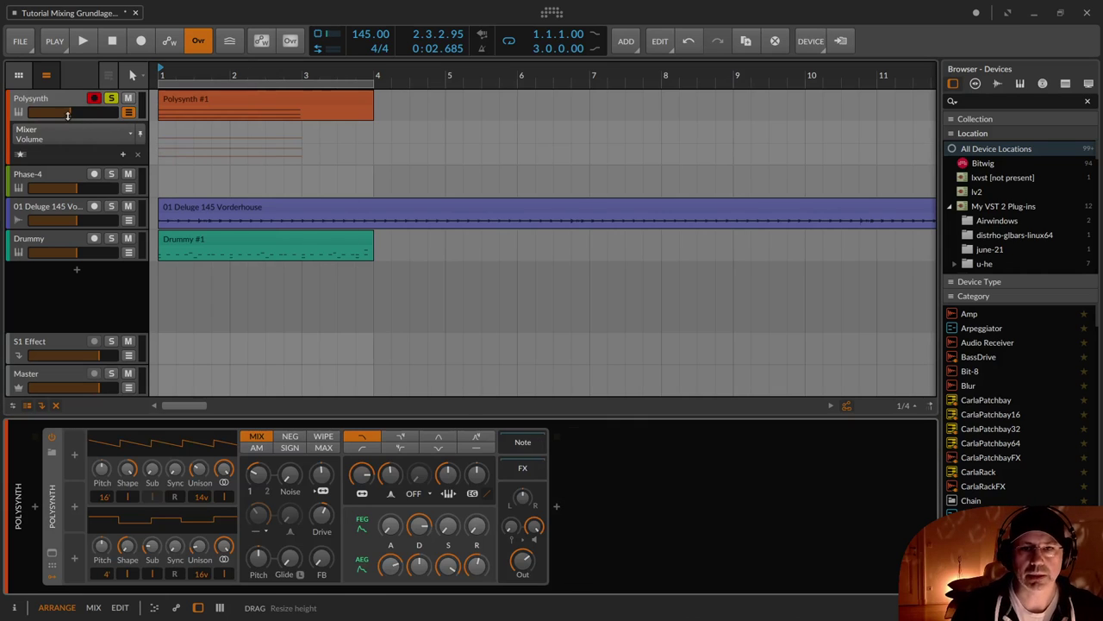
{"action": "mouse_move", "coordinate": [73, 113]}
{"action": "left_mouse_down"}
{"action": "mouse_move", "coordinate": [37, 113]}
{"action": "mouse_move", "coordinate": [84, 113]}
{"action": "left_mouse_up"}
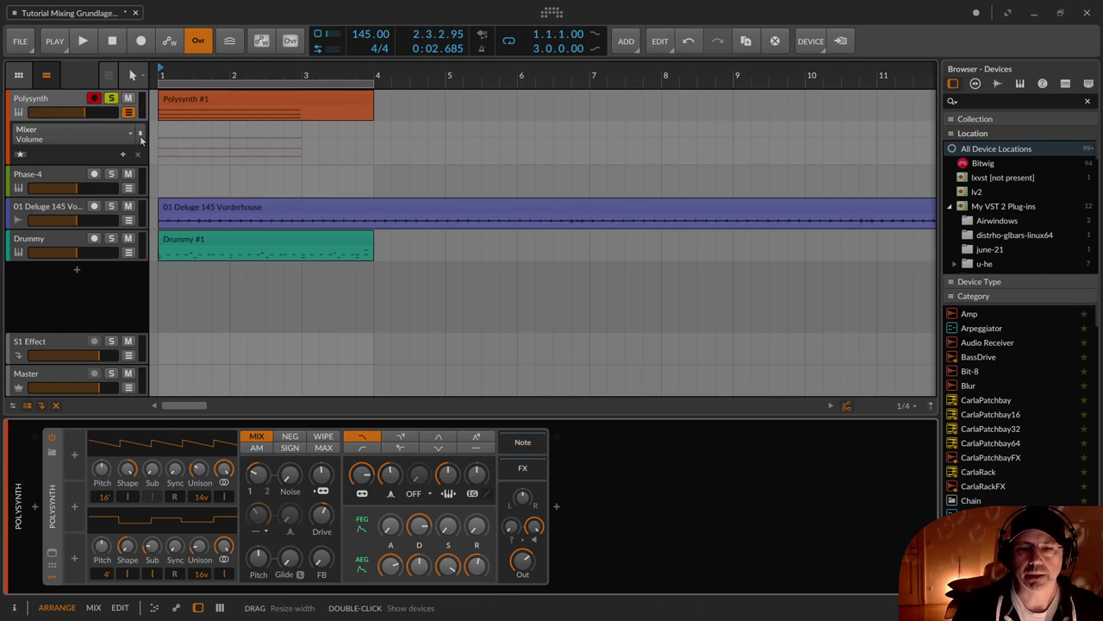
- Play briefly through the Master's Peak Limiter, lower its input gain to about -4.4 dB, and reset it to 0.0 dB
{"action": "left_click", "coordinate": [63, 373]}
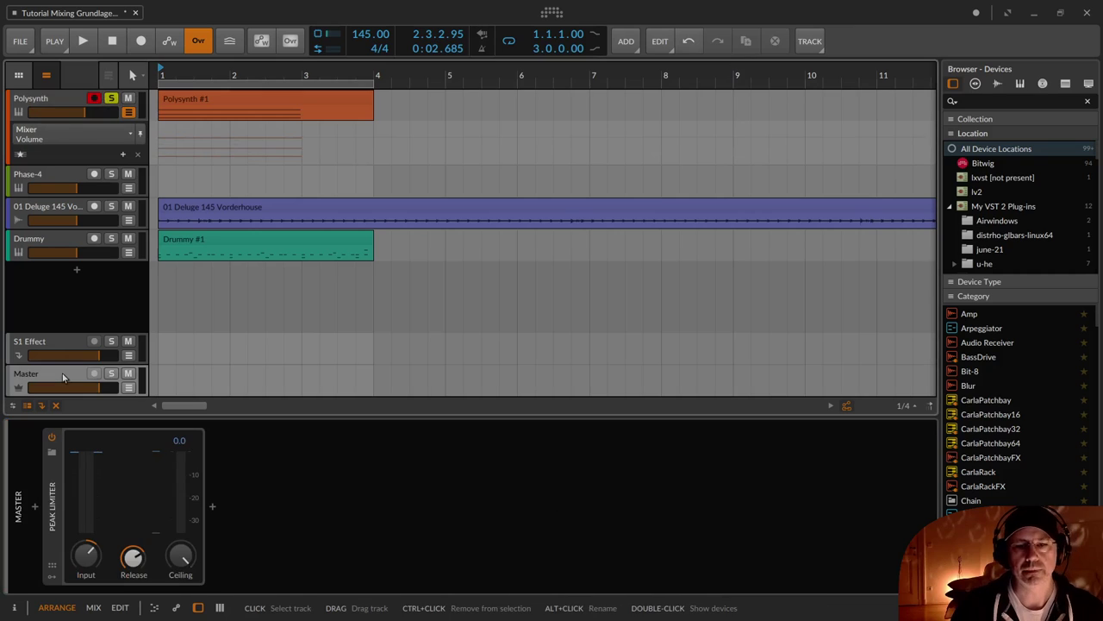
{"action": "key", "text": "space"}
{"action": "key", "text": "space"}
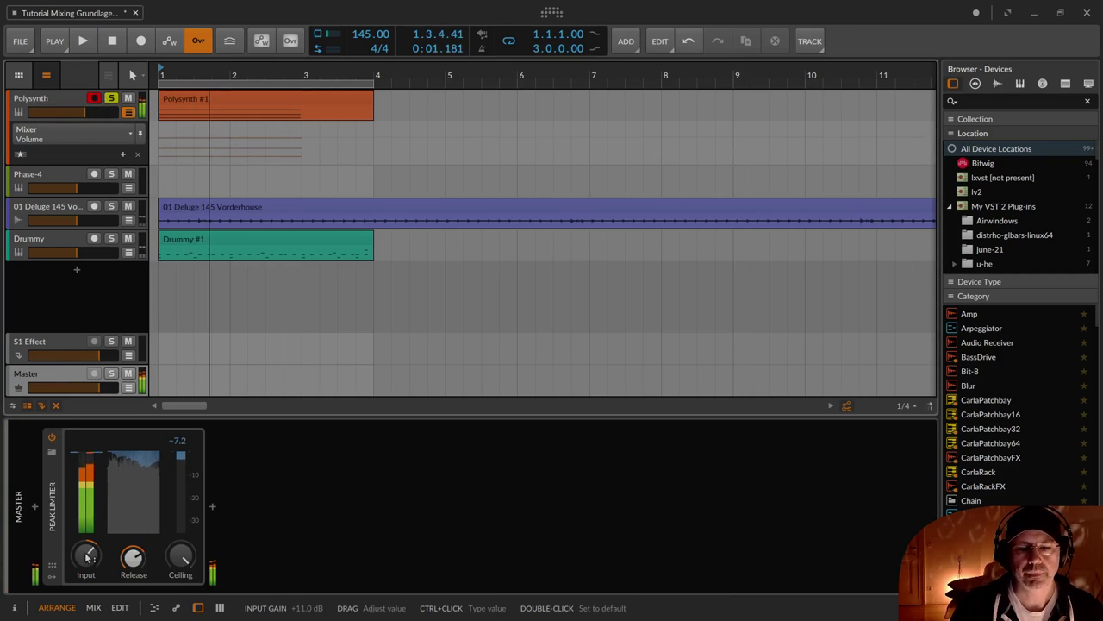
{"action": "left_click_drag", "start_coordinate": [89, 554], "coordinate": [89, 577]}
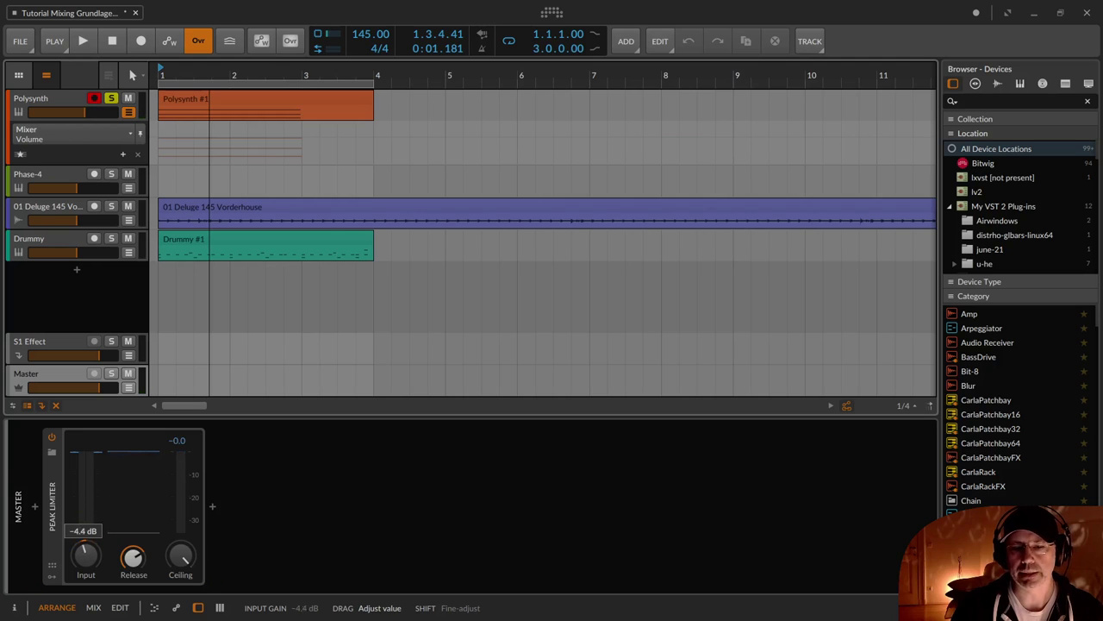
{"action": "double_click", "coordinate": [86, 556]}
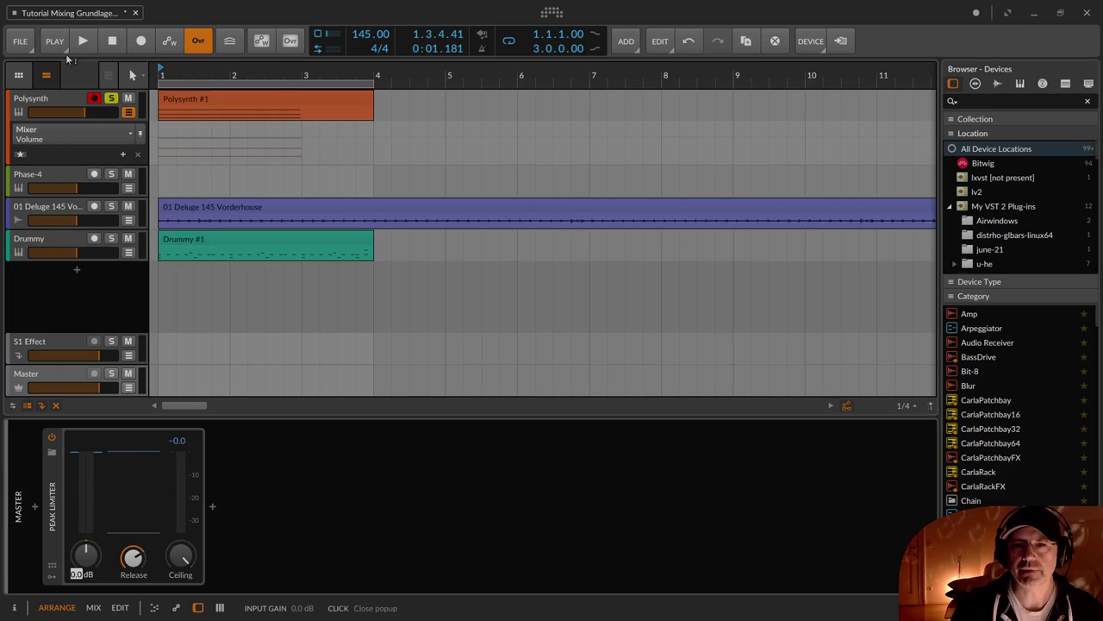
- Revisit the Polysynth track, raise the Master limiter's input gain to about +11.2 dB, and reset it to its default
{"action": "left_click", "coordinate": [57, 102]}
{"action": "left_click", "coordinate": [56, 99]}
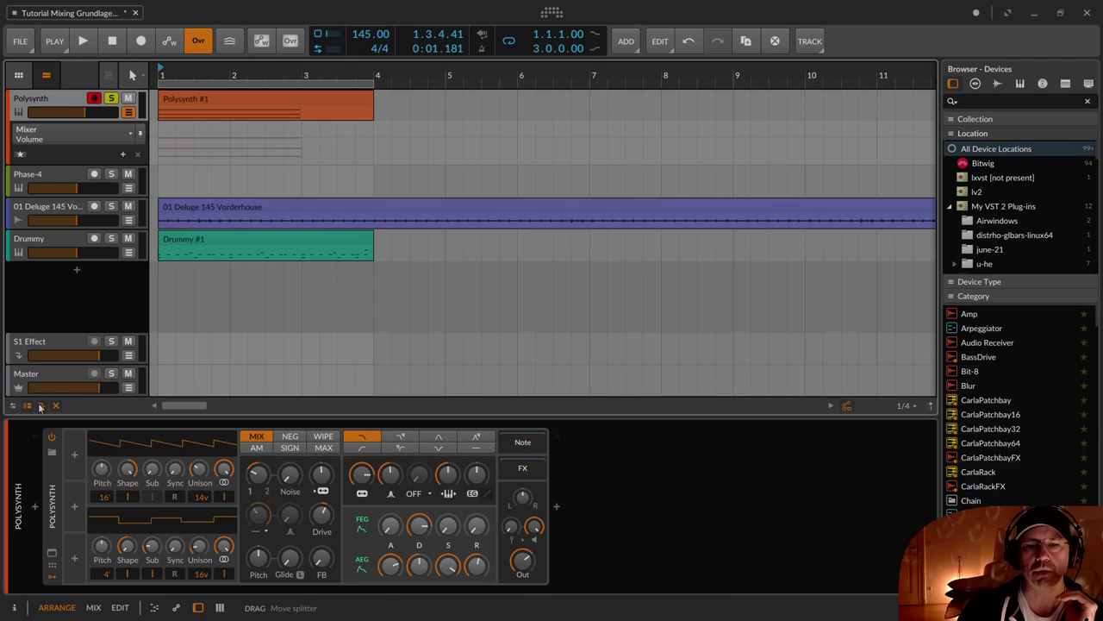
{"action": "left_click", "coordinate": [47, 373]}
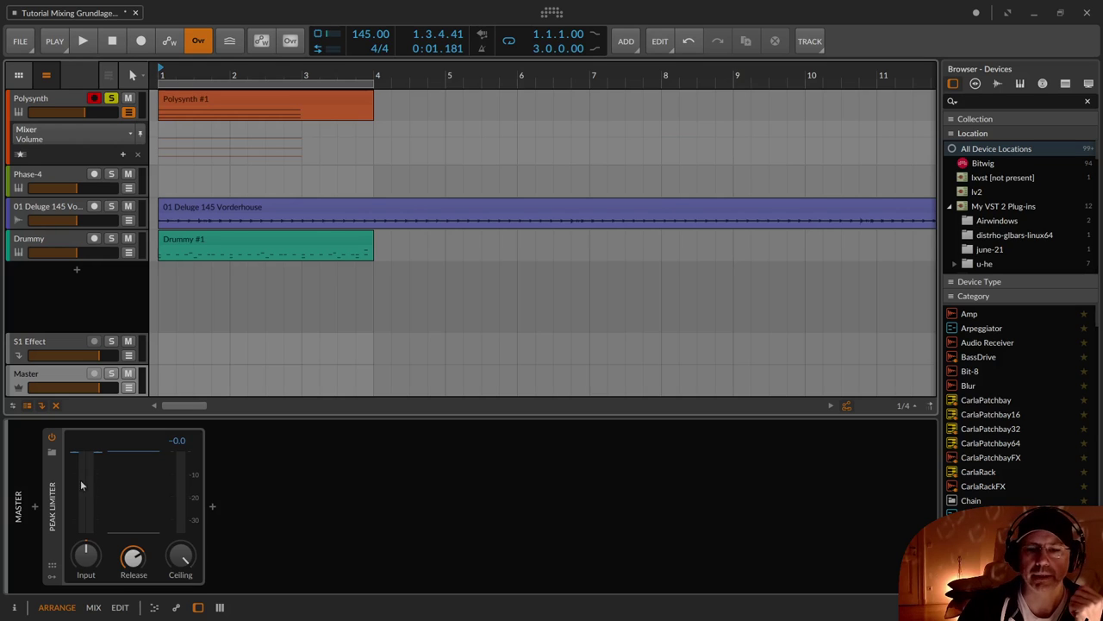
{"action": "left_click_drag", "start_coordinate": [86, 557], "coordinate": [86, 519]}
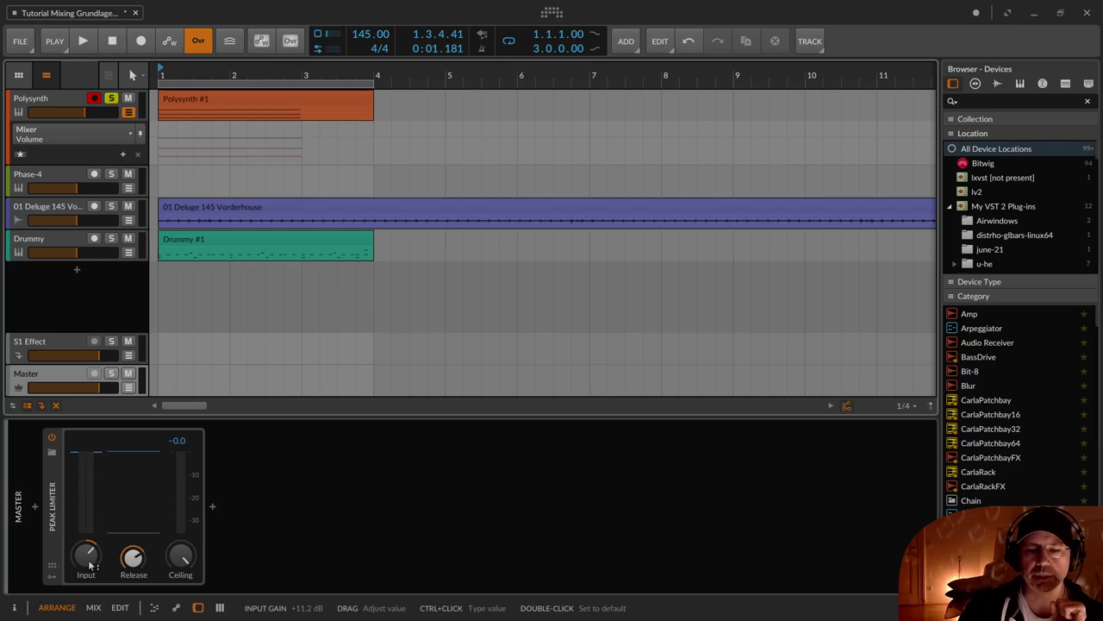
{"action": "double_click", "coordinate": [86, 556]}
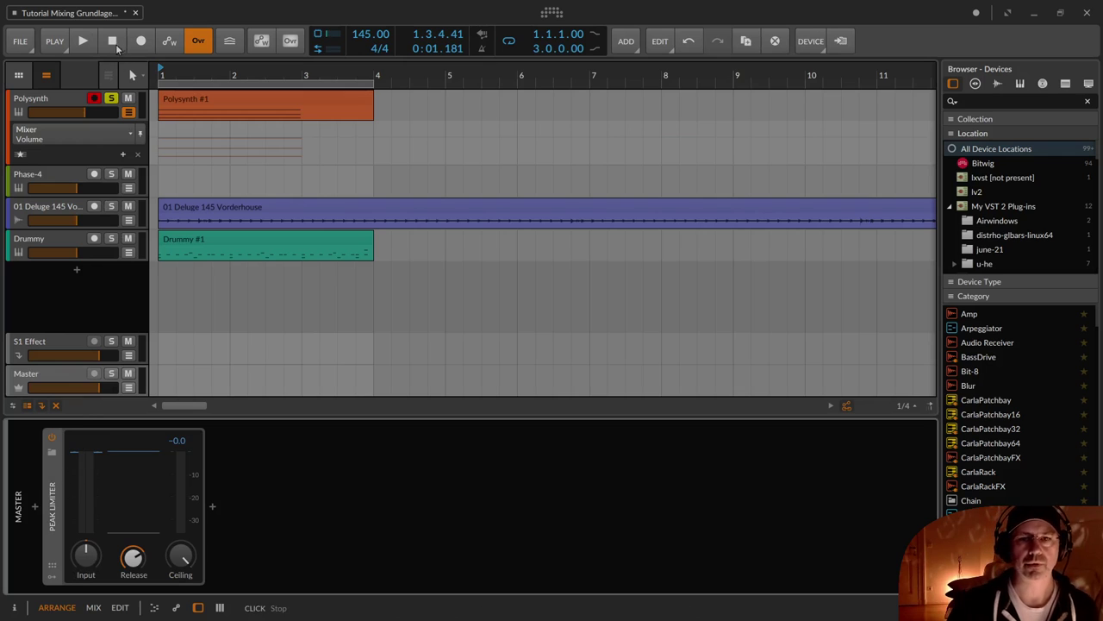
- Hide the Polysynth automation lane and set faders to about -0.5 dB for Polysynth, +0.2 dB for Phase-4, -1.5 dB for Deluge and -11.2 dB for Drummy
{"action": "left_click", "coordinate": [59, 103]}
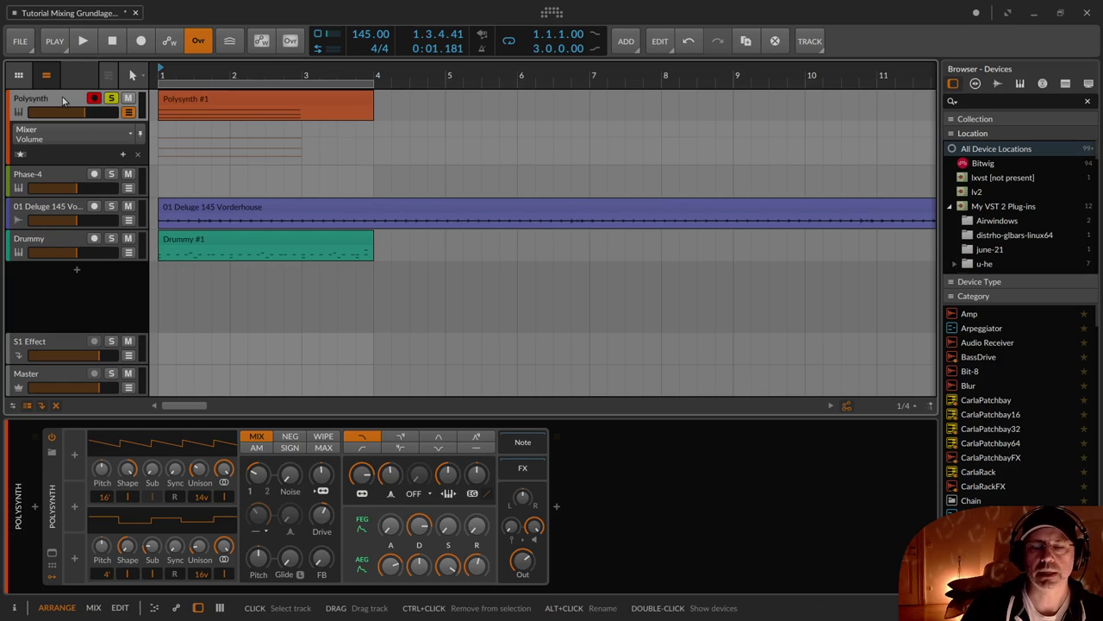
{"action": "left_click", "coordinate": [131, 110]}
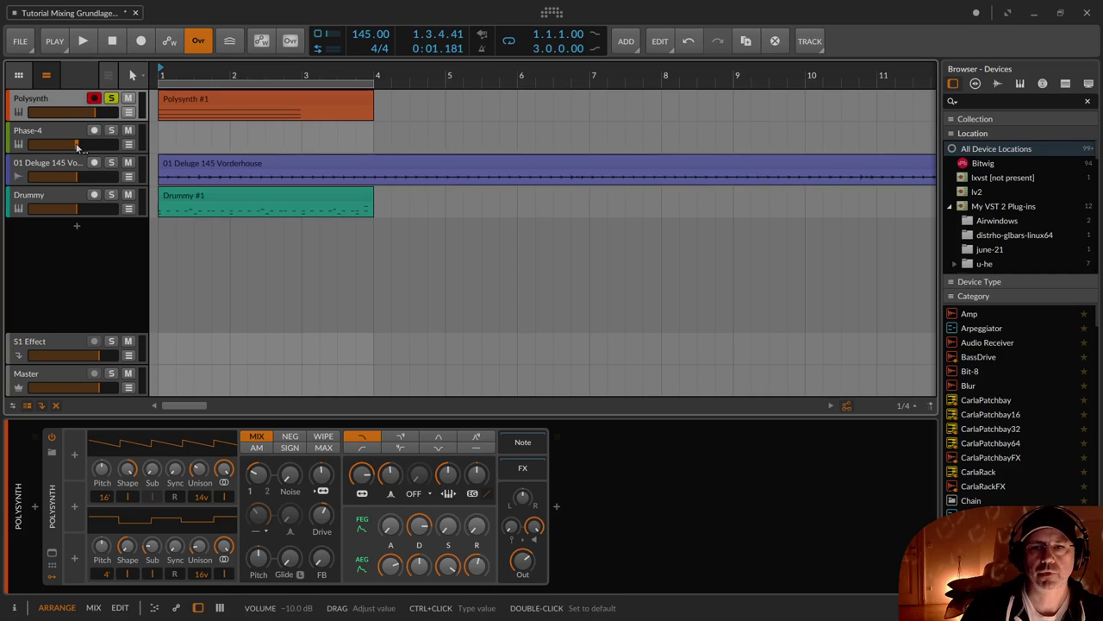
{"action": "left_click_drag", "start_coordinate": [77, 147], "coordinate": [102, 126]}
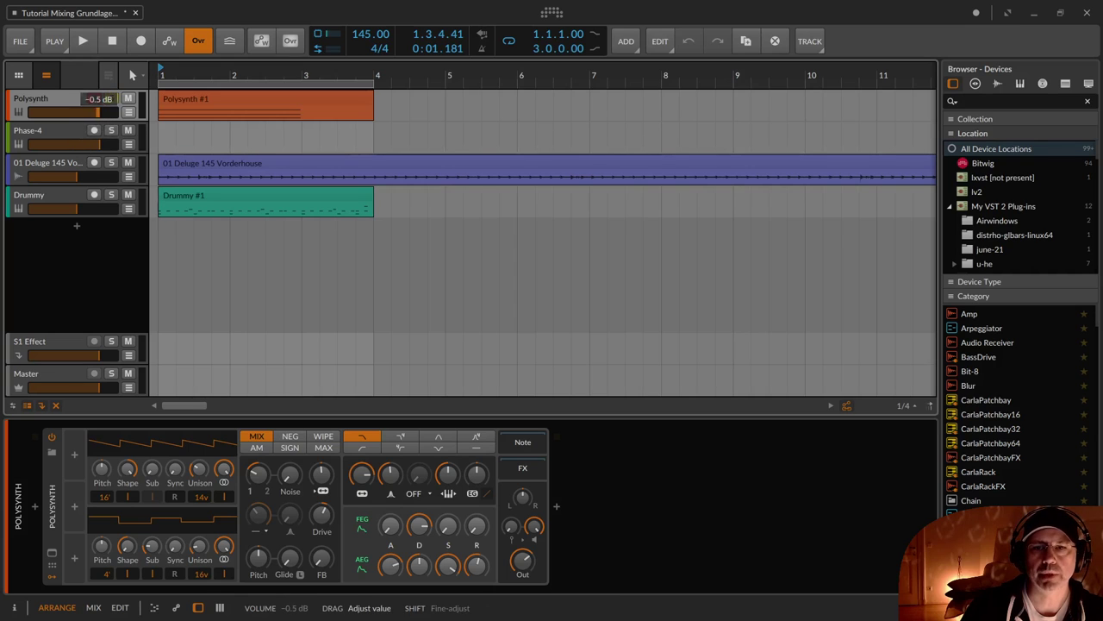
{"action": "left_click_drag", "start_coordinate": [76, 177], "coordinate": [95, 176]}
{"action": "left_click", "coordinate": [39, 375]}
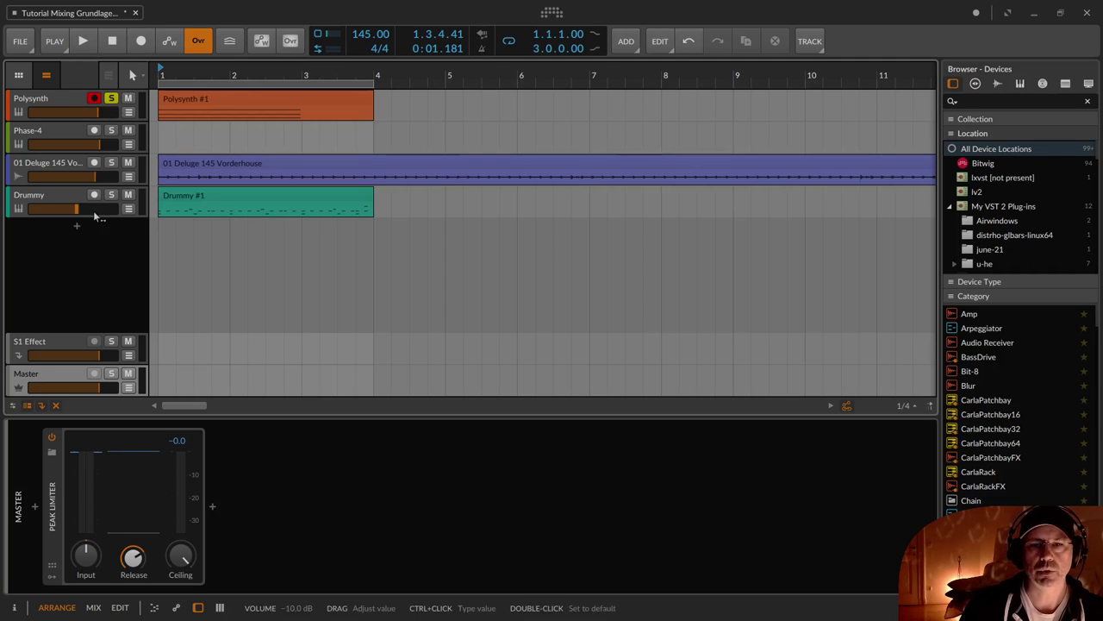
{"action": "left_click_drag", "start_coordinate": [95, 215], "coordinate": [77, 213]}
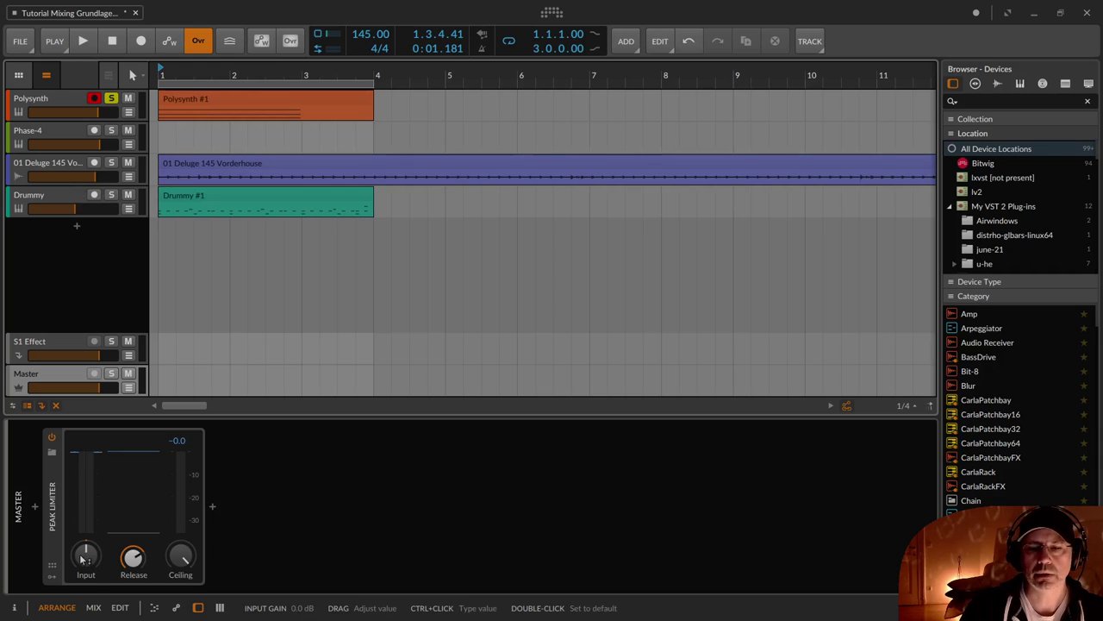
- Lower the Master Peak Limiter's input gain to about -1.0 dB and the Polysynth fader to about -3.7 dB
{"action": "left_click_drag", "start_coordinate": [84, 558], "coordinate": [84, 562]}
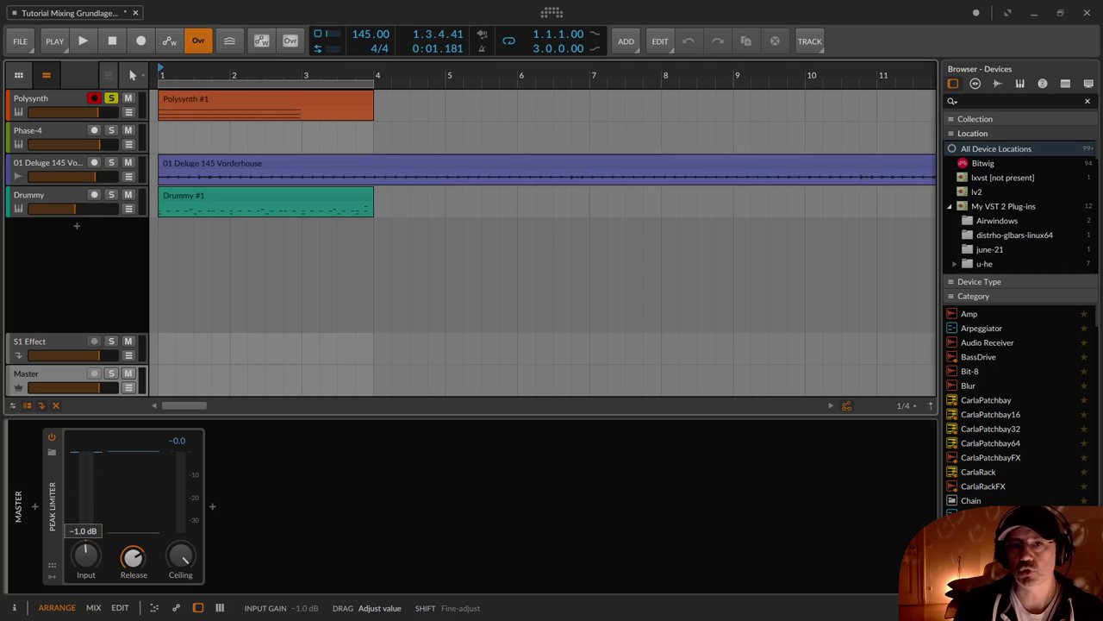
{"action": "left_click_drag", "start_coordinate": [84, 562], "coordinate": [84, 561]}
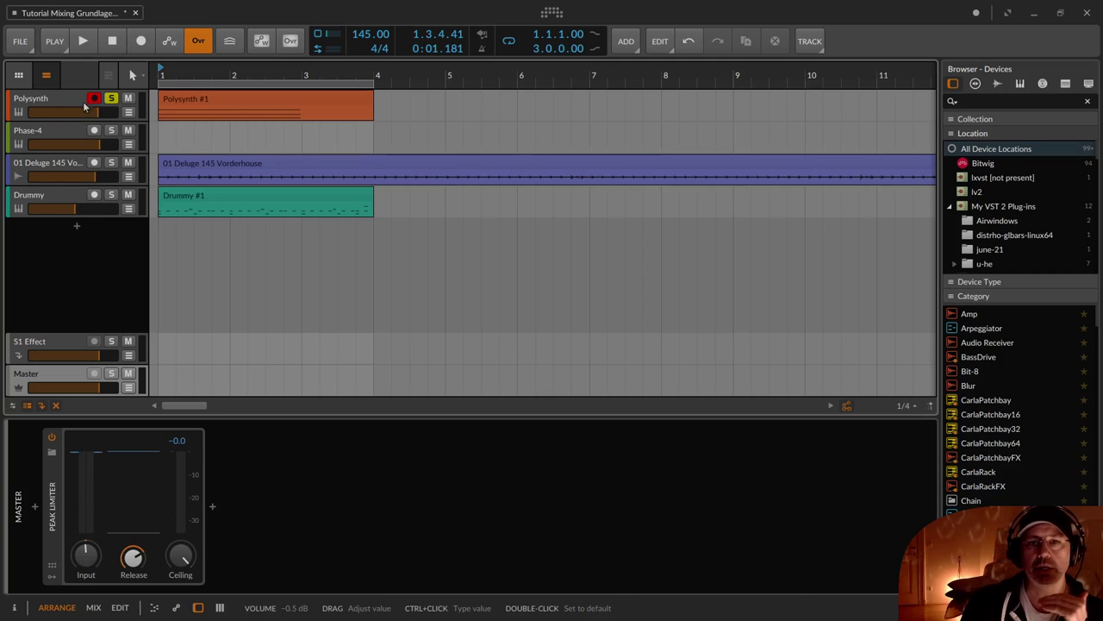
{"action": "mouse_move", "coordinate": [86, 112]}
{"action": "left_mouse_down"}
{"action": "mouse_move", "coordinate": [57, 113]}
{"action": "mouse_move", "coordinate": [90, 112]}
{"action": "left_mouse_up"}
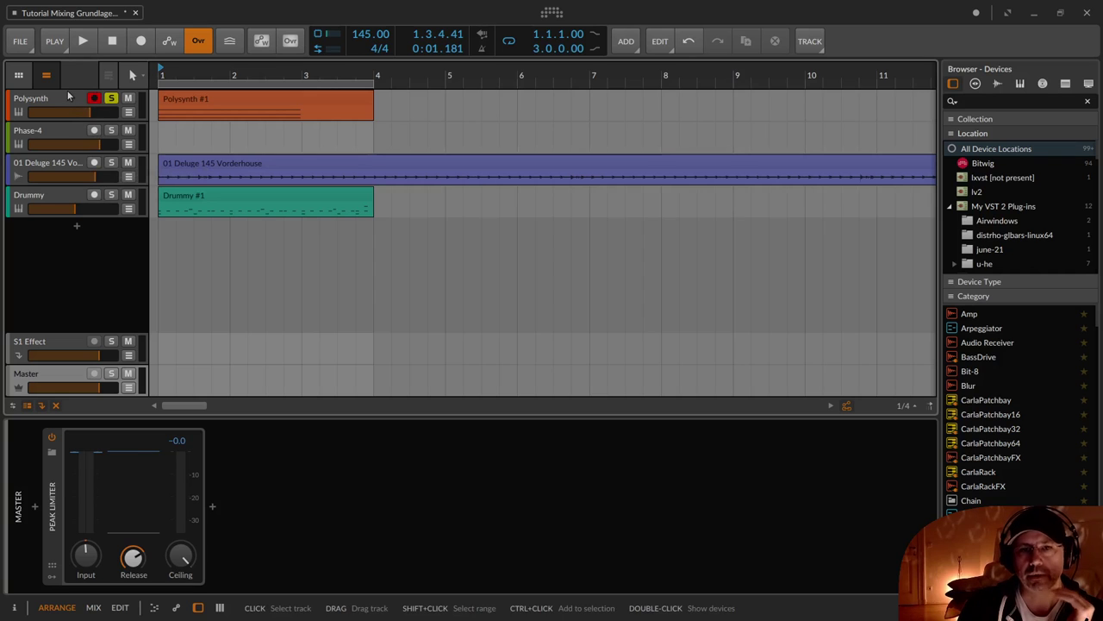
{"action": "left_click", "coordinate": [69, 98]}
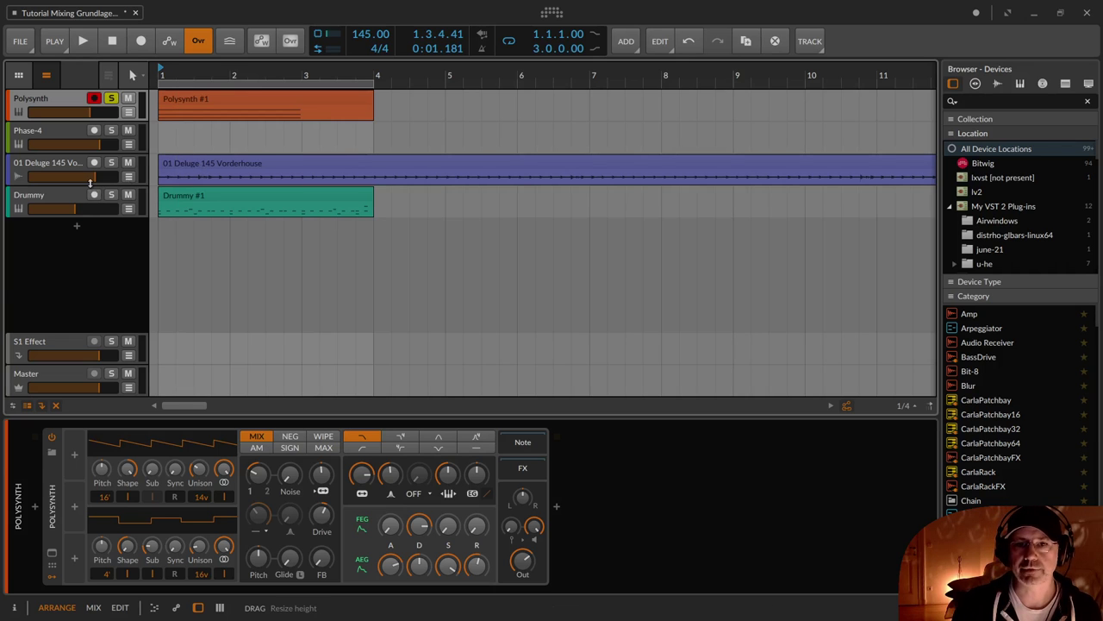
- Enlarge the Deluge audio track and examine the waveform and peaks along the entire clip
{"action": "left_click_drag", "start_coordinate": [90, 183], "coordinate": [81, 314]}
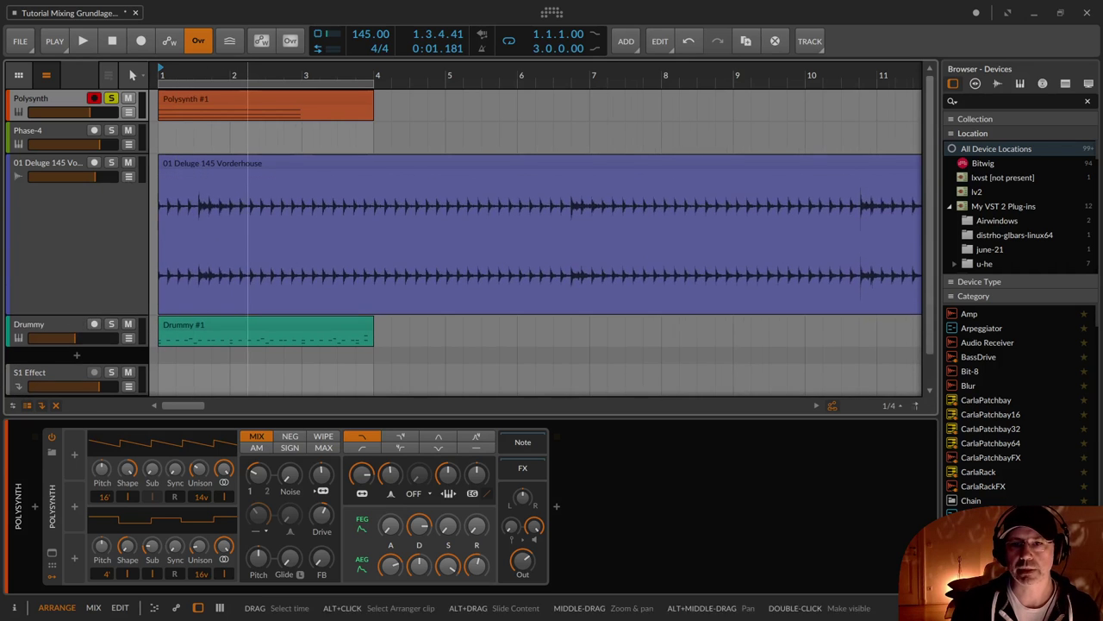
{"action": "scroll", "coordinate": [249, 233], "scroll_direction": "down", "scroll_amount": 10}
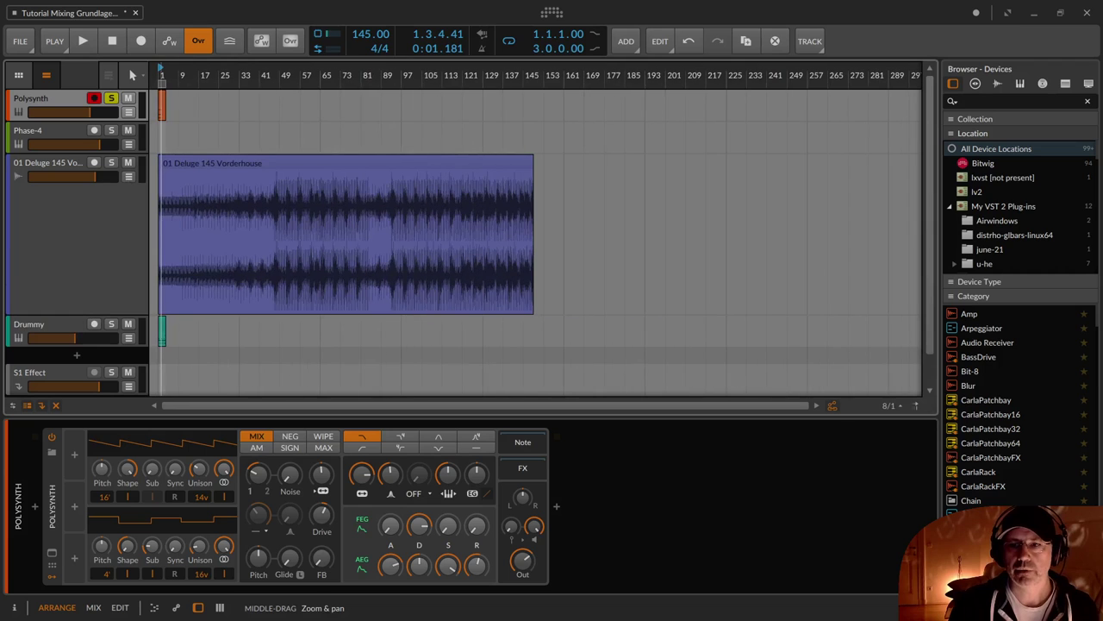
{"action": "scroll", "coordinate": [371, 232], "scroll_direction": "up", "scroll_amount": 2}
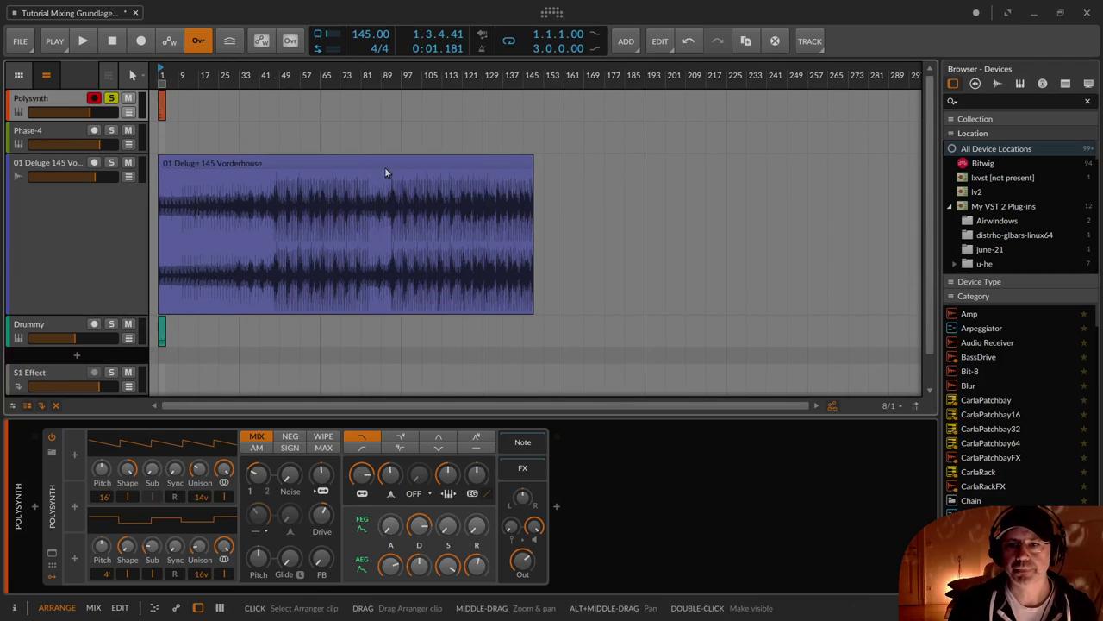
{"action": "scroll", "coordinate": [237, 233], "scroll_direction": "up", "scroll_amount": 3}
{"action": "scroll", "coordinate": [237, 233], "scroll_direction": "down", "scroll_amount": 2}
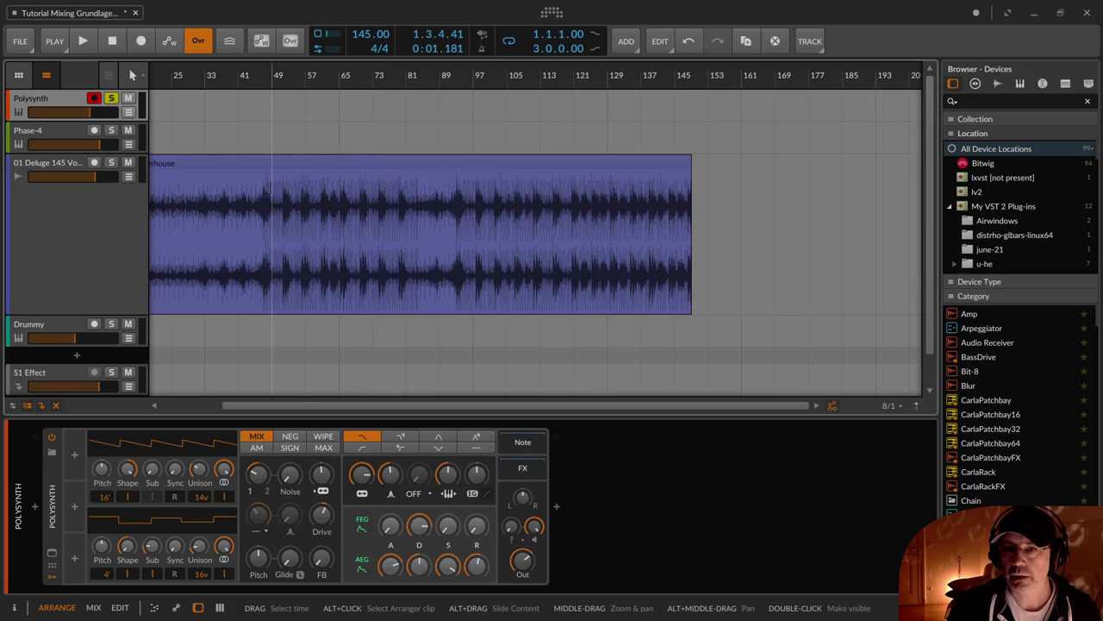
- Mark two horizontal level lines over the waveform from about bar 45 to bar 84, clear them, and shrink the Deluge track
{"action": "left_click_drag", "start_coordinate": [259, 188], "coordinate": [422, 192]}
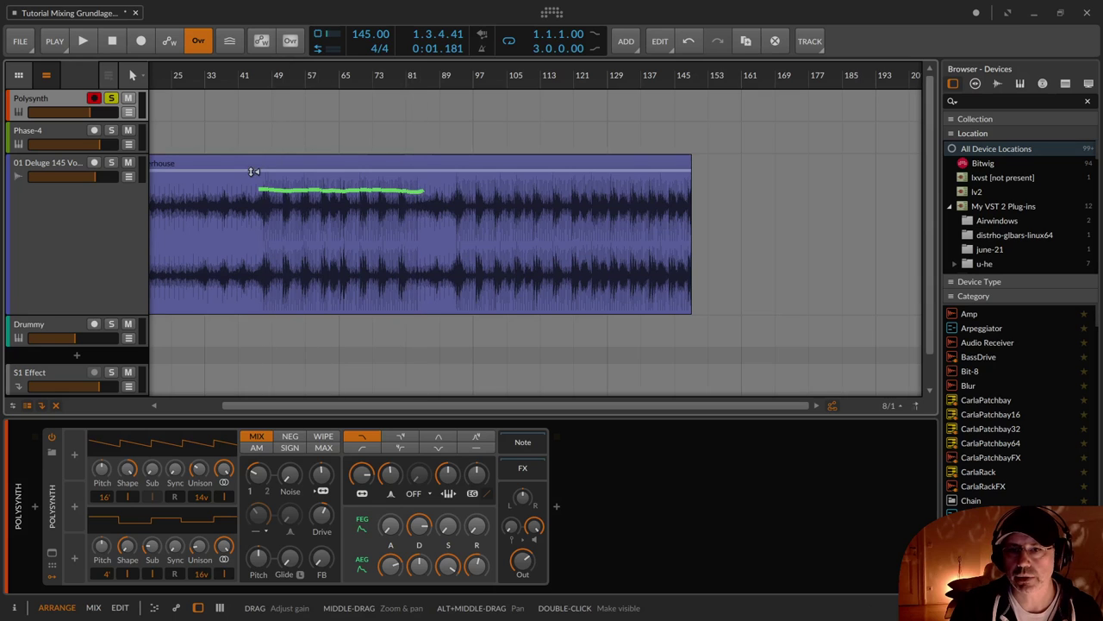
{"action": "left_click_drag", "start_coordinate": [252, 173], "coordinate": [431, 172]}
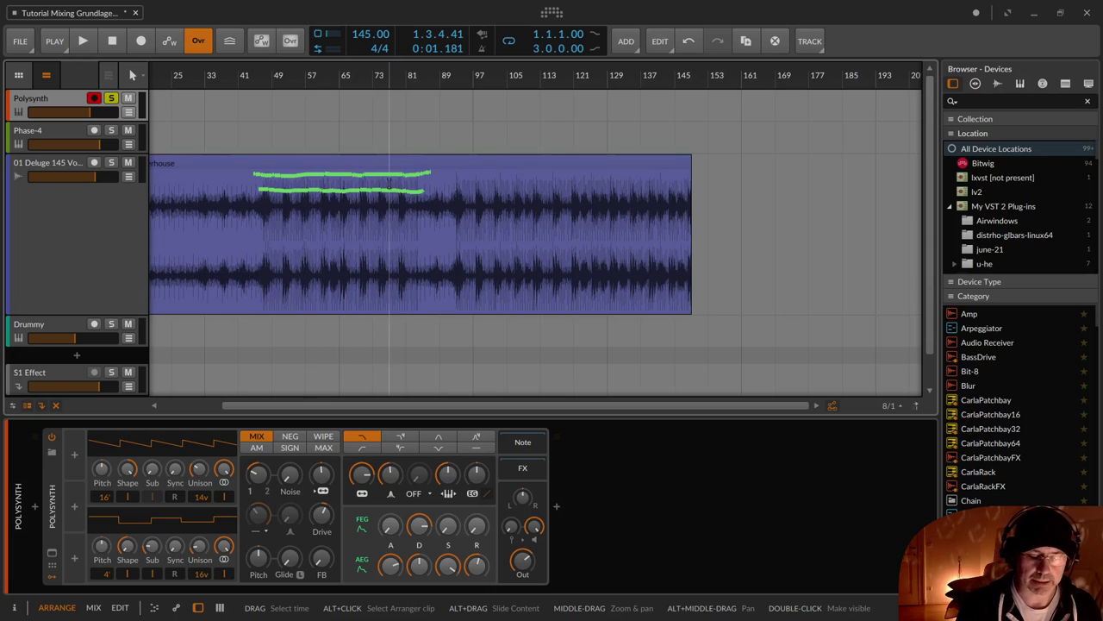
{"action": "key", "text": "shift+F9"}
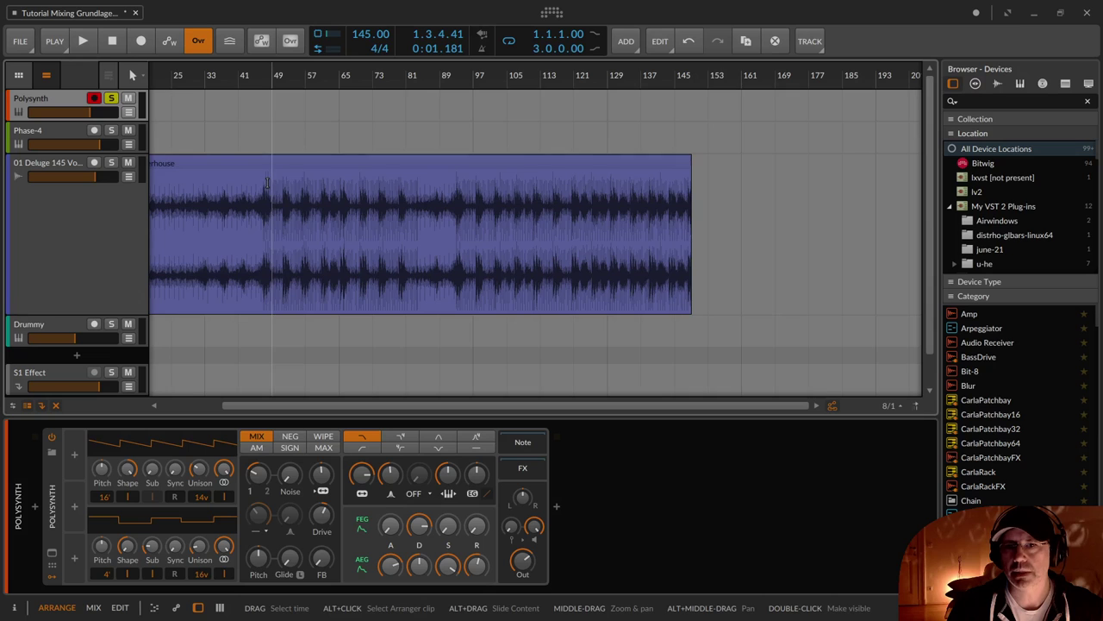
{"action": "left_click_drag", "start_coordinate": [110, 314], "coordinate": [108, 189]}
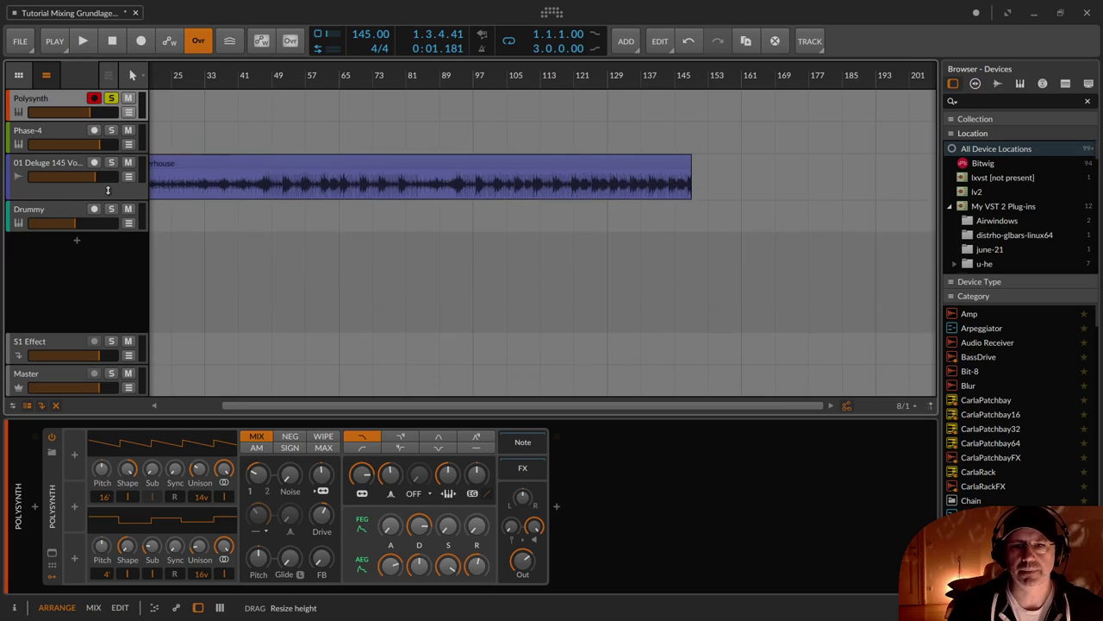
- Solo the Drummy track instead of Polysynth and play its clip from bar 1
{"action": "left_click", "coordinate": [69, 209]}
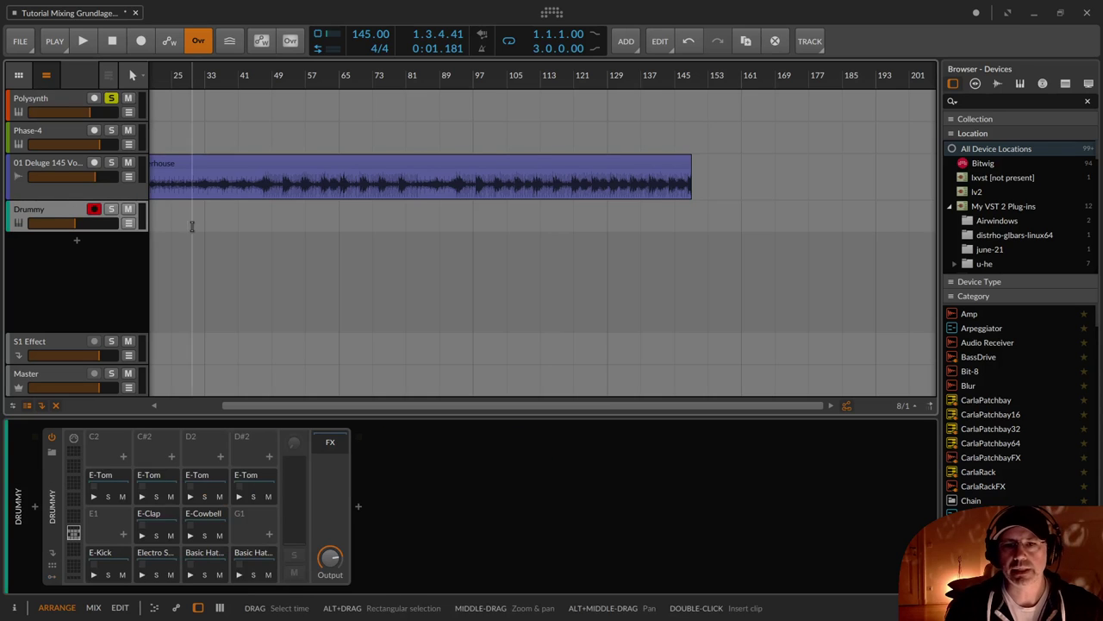
{"action": "left_click_drag", "start_coordinate": [192, 226], "coordinate": [527, 208]}
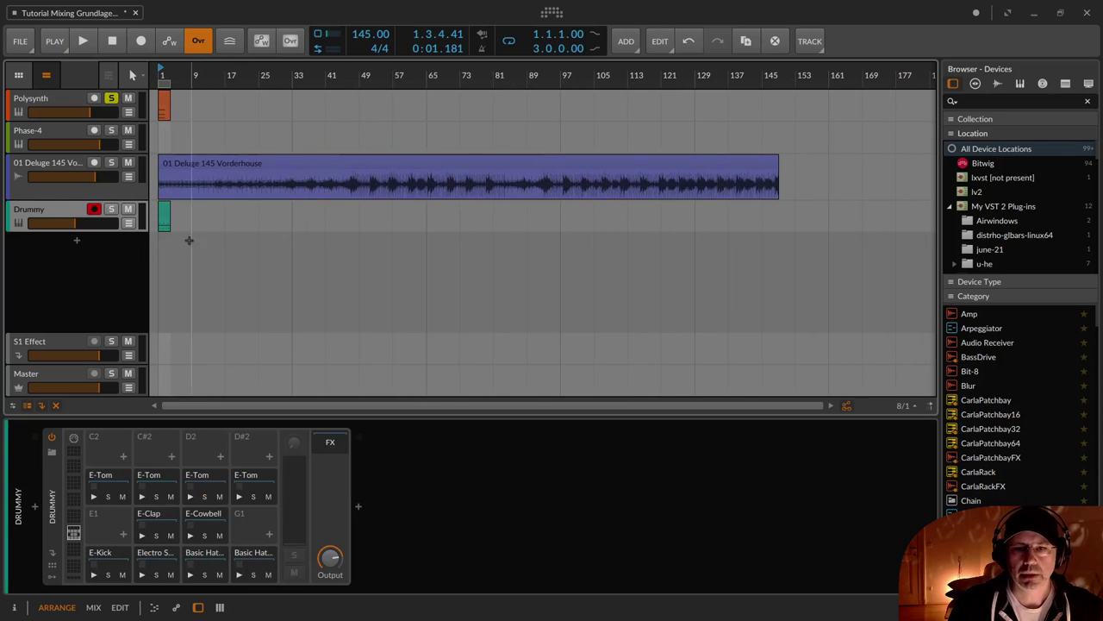
{"action": "left_click", "coordinate": [110, 208]}
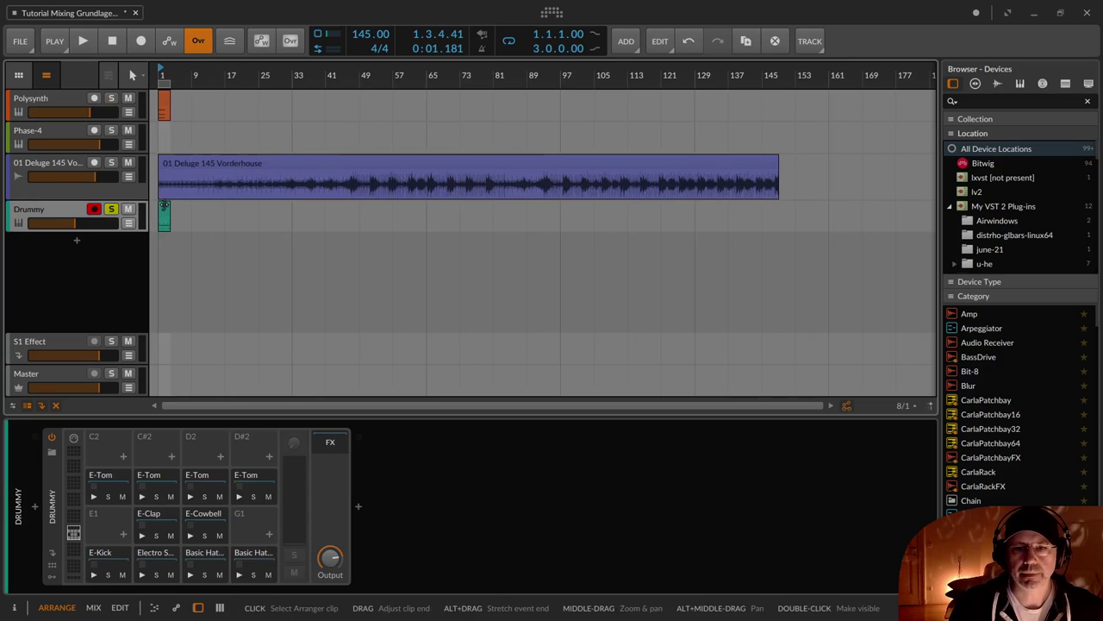
{"action": "left_click", "coordinate": [164, 214]}
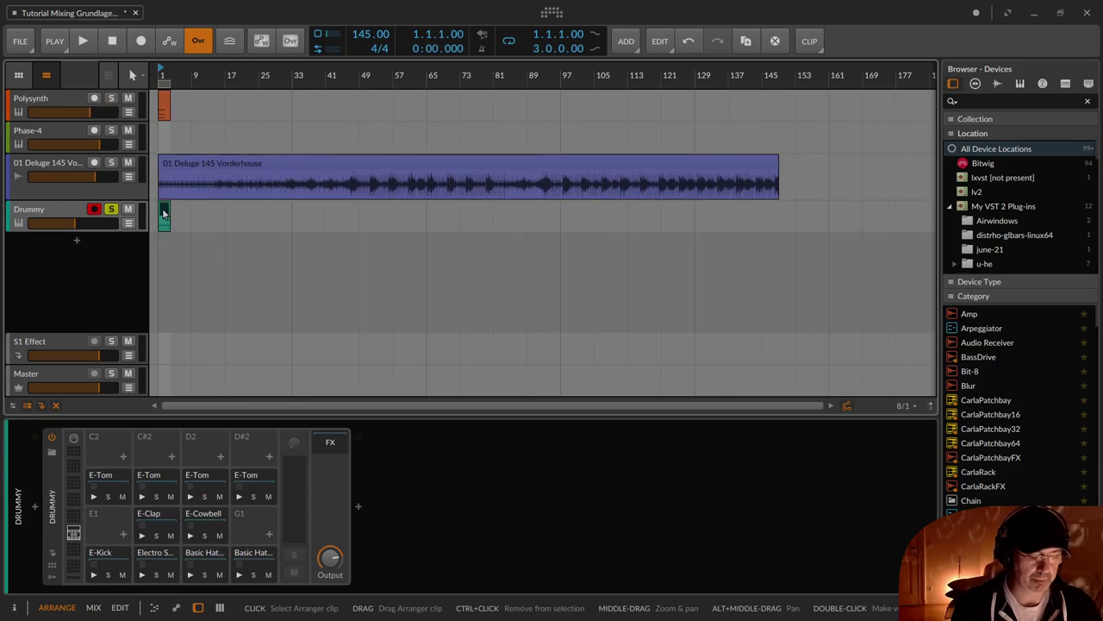
{"action": "scroll", "coordinate": [161, 208], "scroll_direction": "up", "scroll_amount": 1}
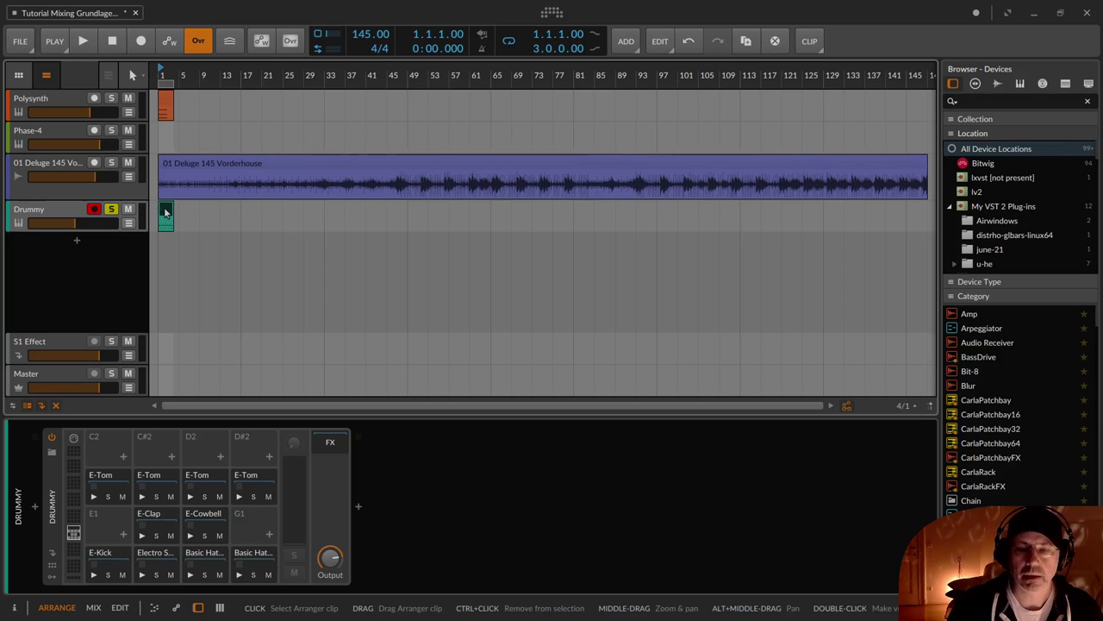
{"action": "key", "text": "z"}
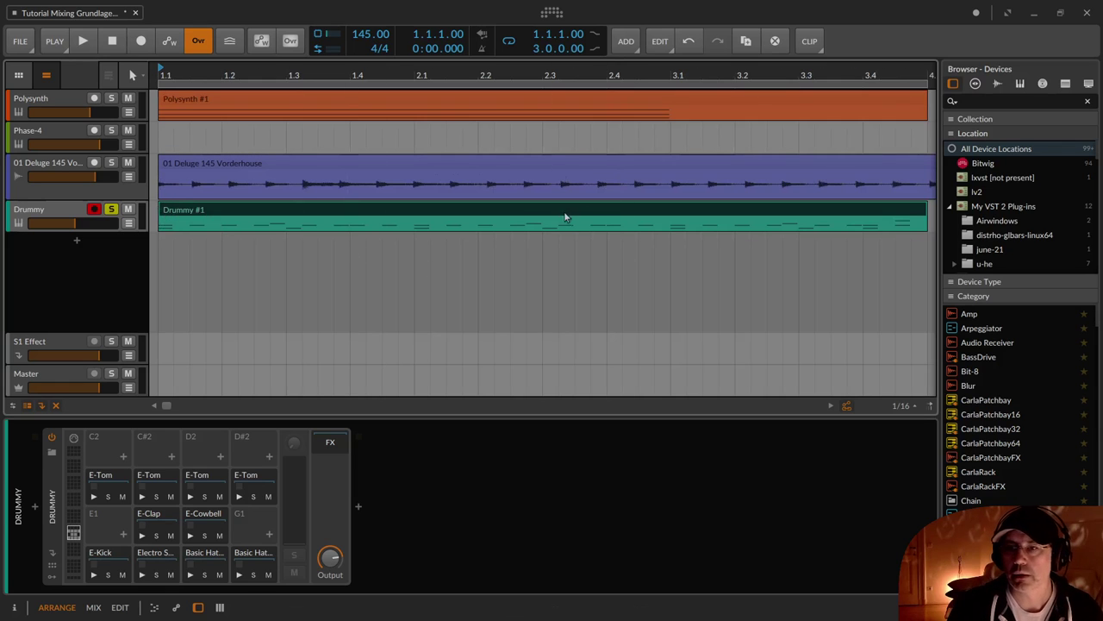
{"action": "key", "text": "space"}
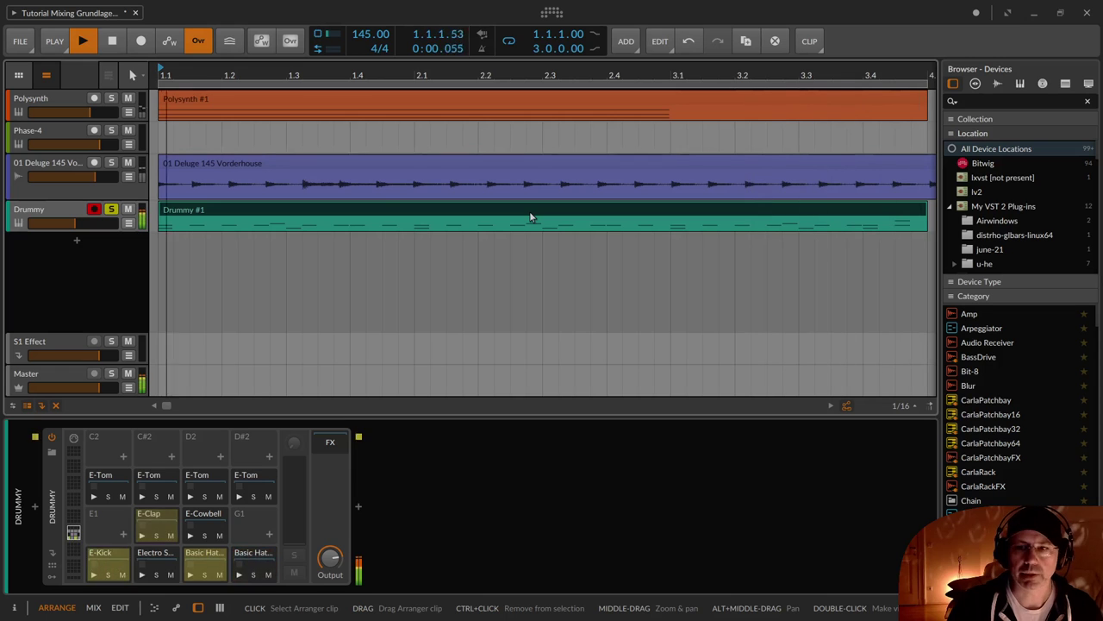
- Switch to the mixer view, hiding the clip launcher briefly and showing it again
{"action": "key", "text": "alt+2"}
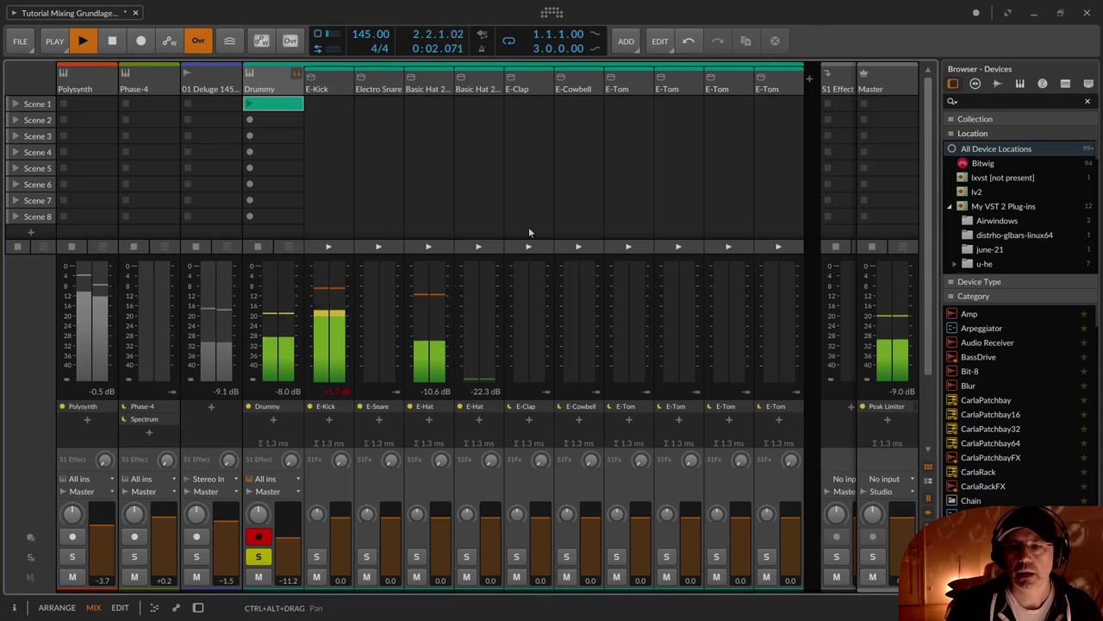
{"action": "left_click", "coordinate": [927, 469]}
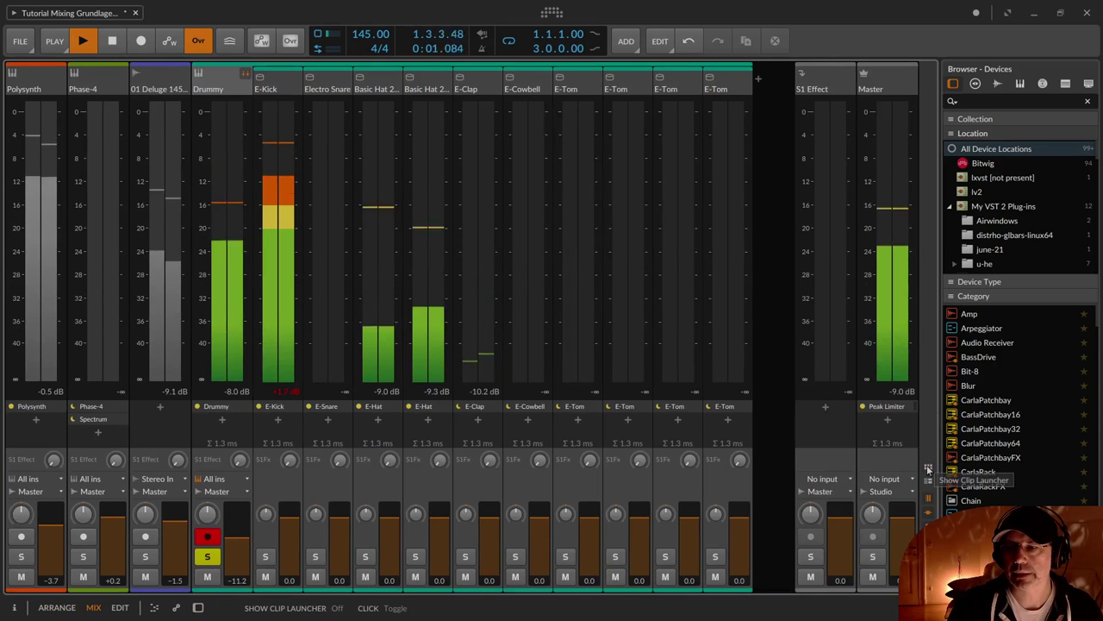
{"action": "left_click", "coordinate": [927, 469]}
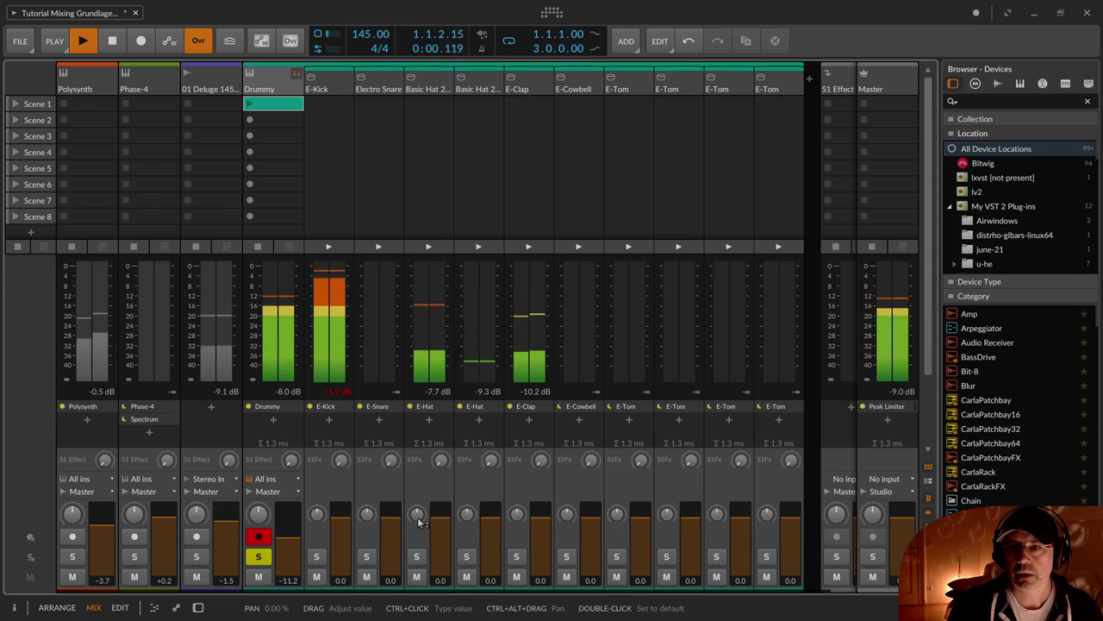
- Lower the first Basic Hat fader to about -17.5 dB and the second to about -11.3 dB, and stop playback
{"action": "left_click_drag", "start_coordinate": [440, 517], "coordinate": [442, 544]}
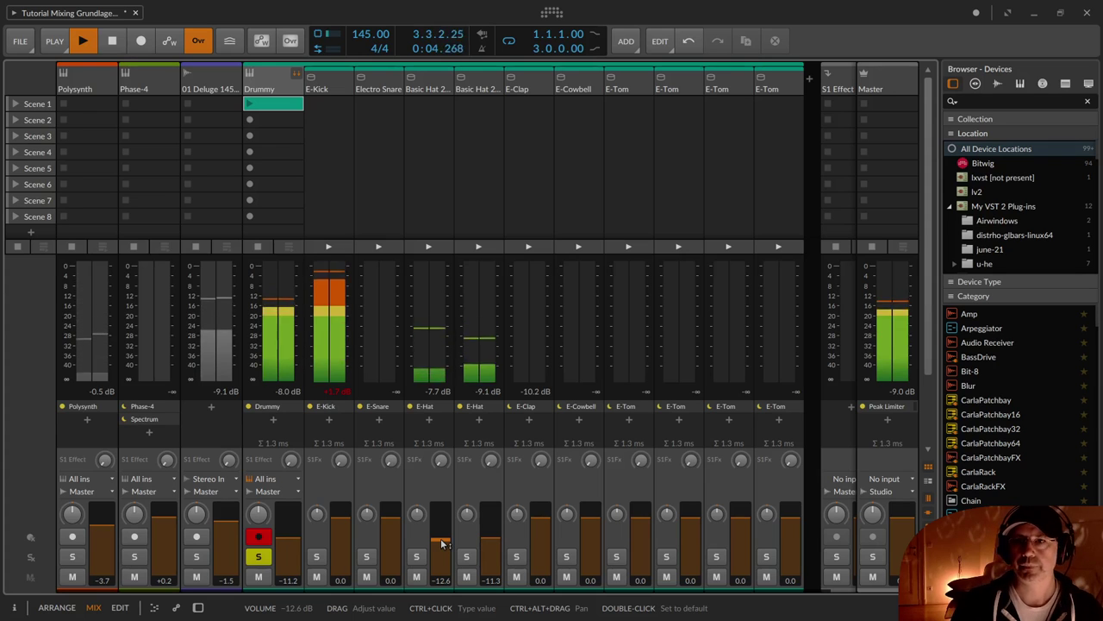
{"action": "left_click_drag", "start_coordinate": [442, 544], "coordinate": [441, 551]}
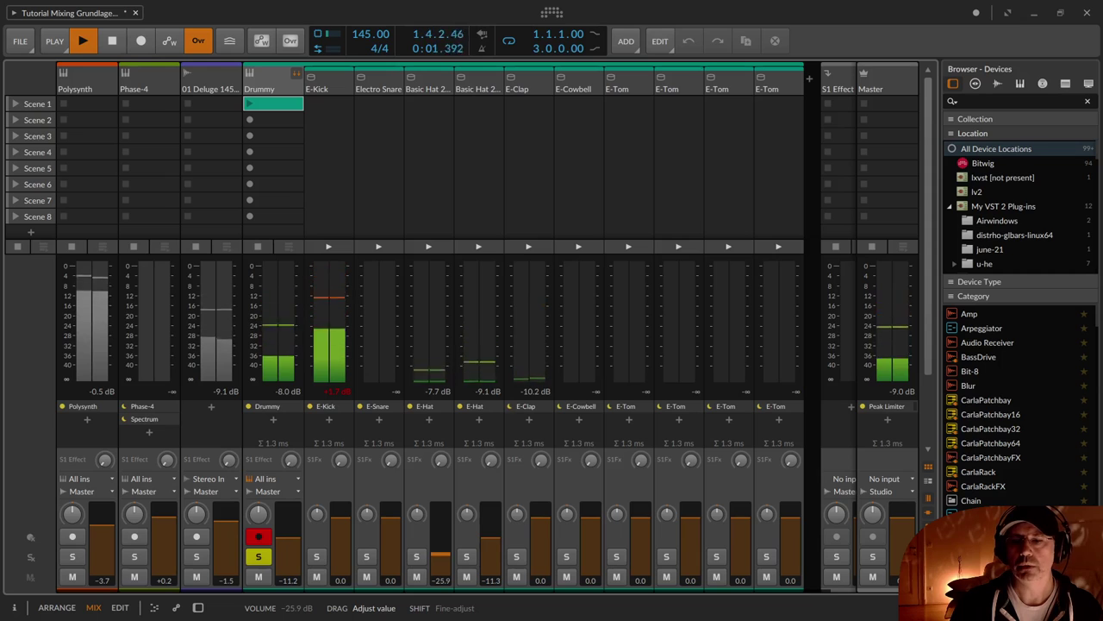
{"action": "left_click_drag", "start_coordinate": [441, 552], "coordinate": [442, 549]}
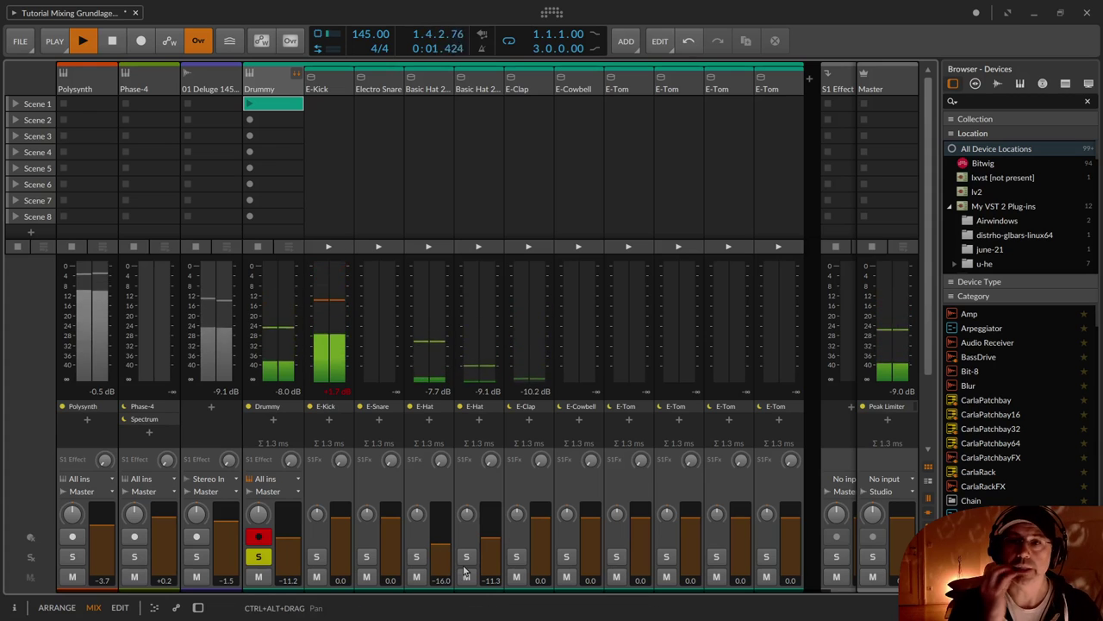
{"action": "key", "text": "space"}
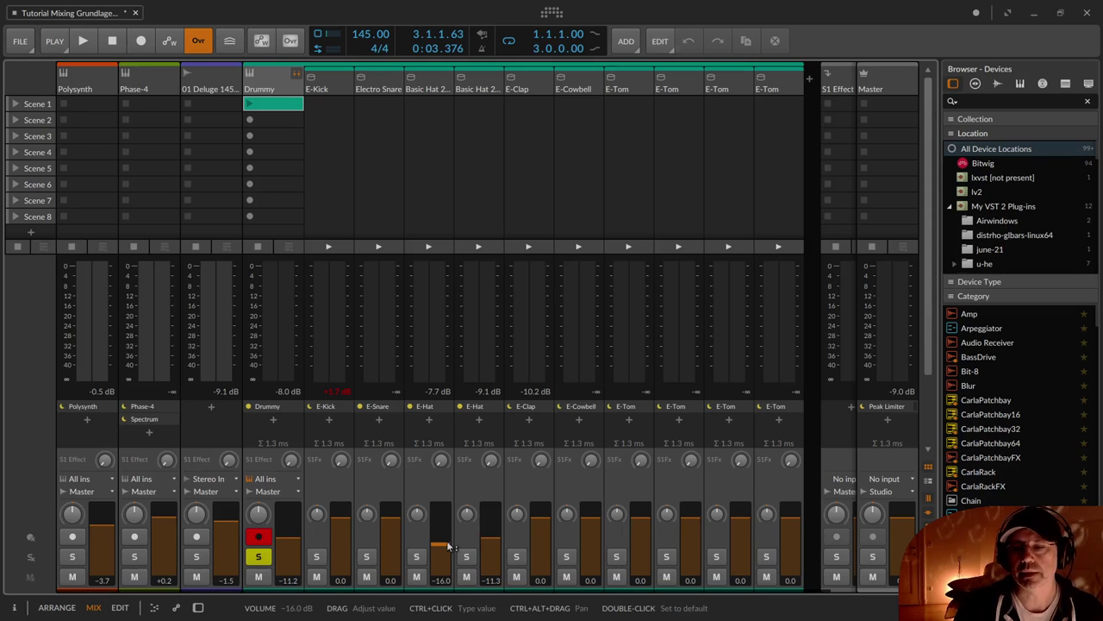
{"action": "mouse_move", "coordinate": [447, 546]}
{"action": "left_mouse_down"}
{"action": "mouse_move", "coordinate": [447, 533]}
{"action": "mouse_move", "coordinate": [447, 559]}
{"action": "mouse_move", "coordinate": [448, 545]}
{"action": "left_mouse_up"}
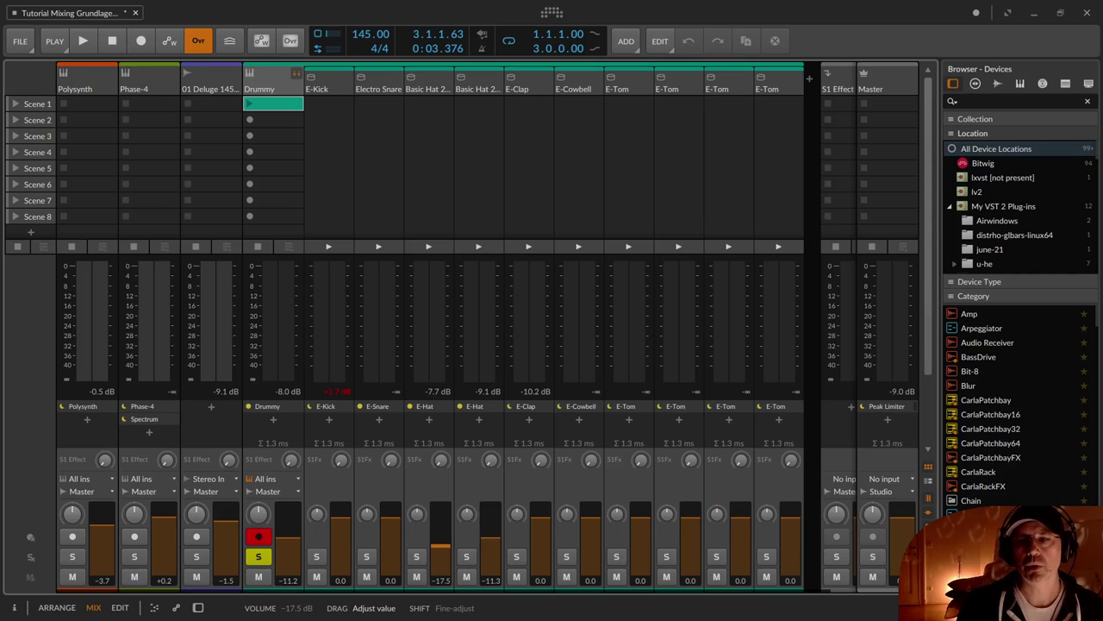
{"action": "left_click_drag", "start_coordinate": [448, 546], "coordinate": [447, 546]}
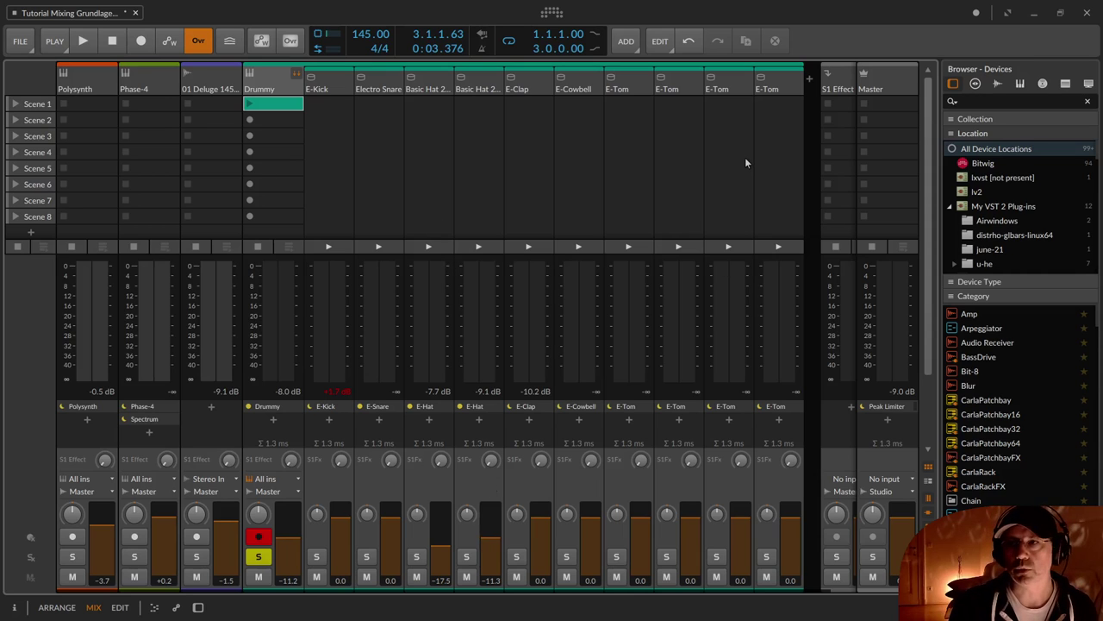
- Return to the arrangement view and show about the first seven bars of the timeline
{"action": "key", "text": "alt+1"}
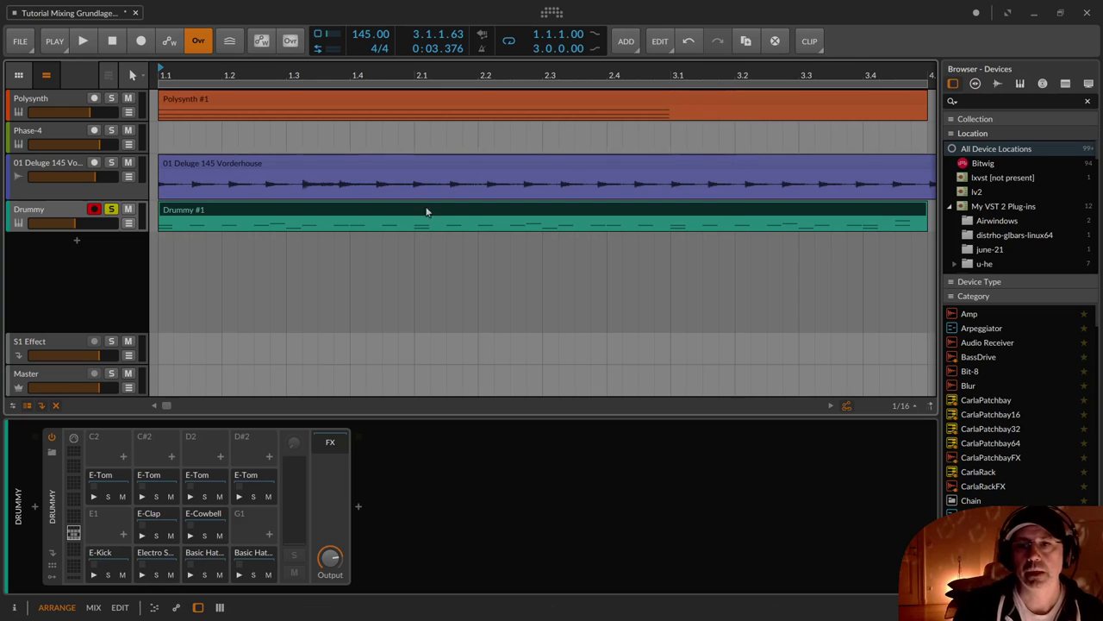
{"action": "scroll", "coordinate": [382, 210], "scroll_direction": "down", "scroll_amount": 4}
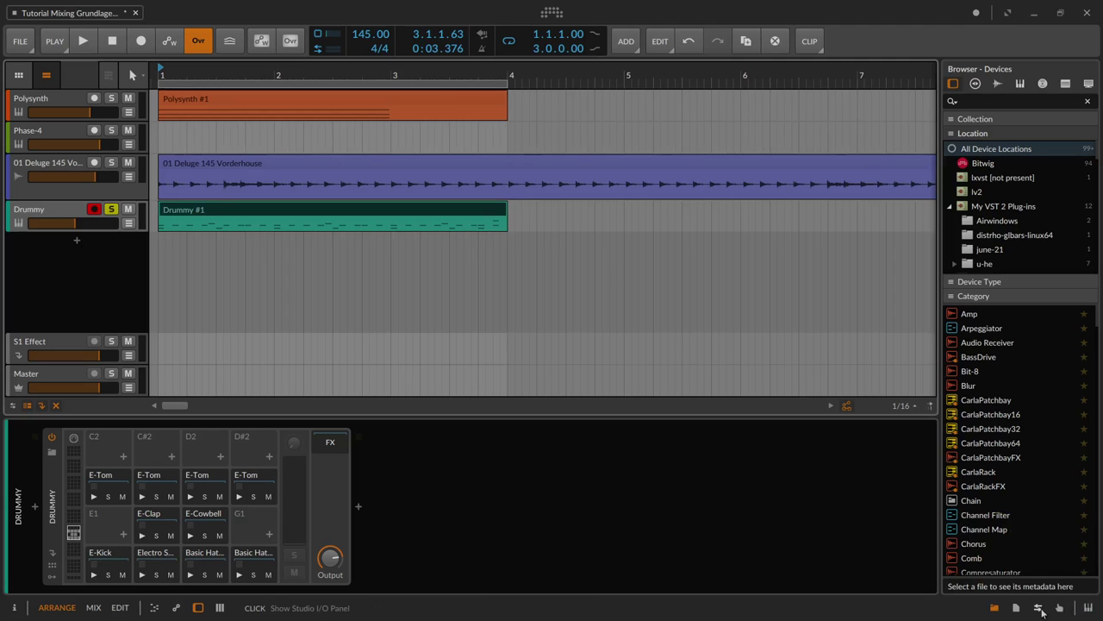
- Show the Studio I/O settings and compare mono and stereo output while playing the soloed Drummy track
{"action": "left_click", "coordinate": [1041, 610]}
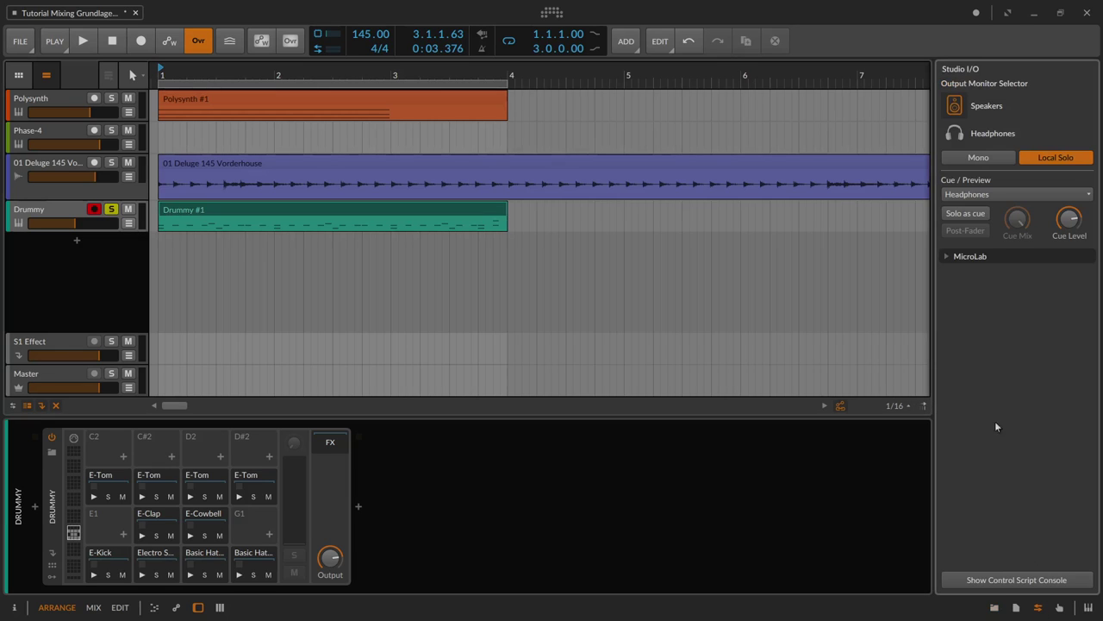
{"action": "left_click", "coordinate": [972, 160]}
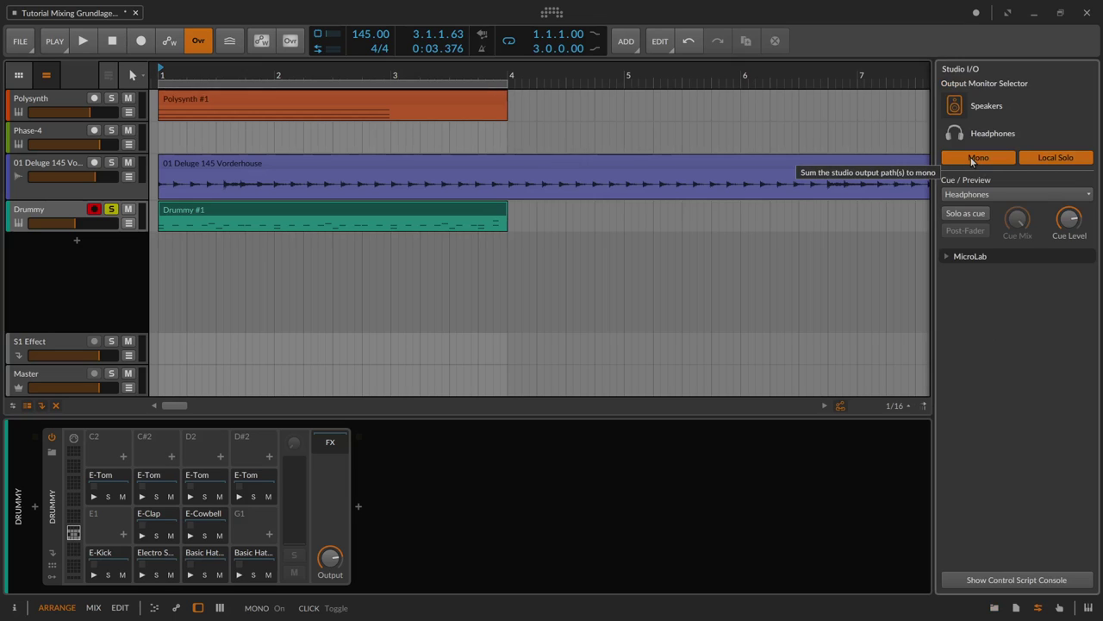
{"action": "left_click", "coordinate": [972, 160]}
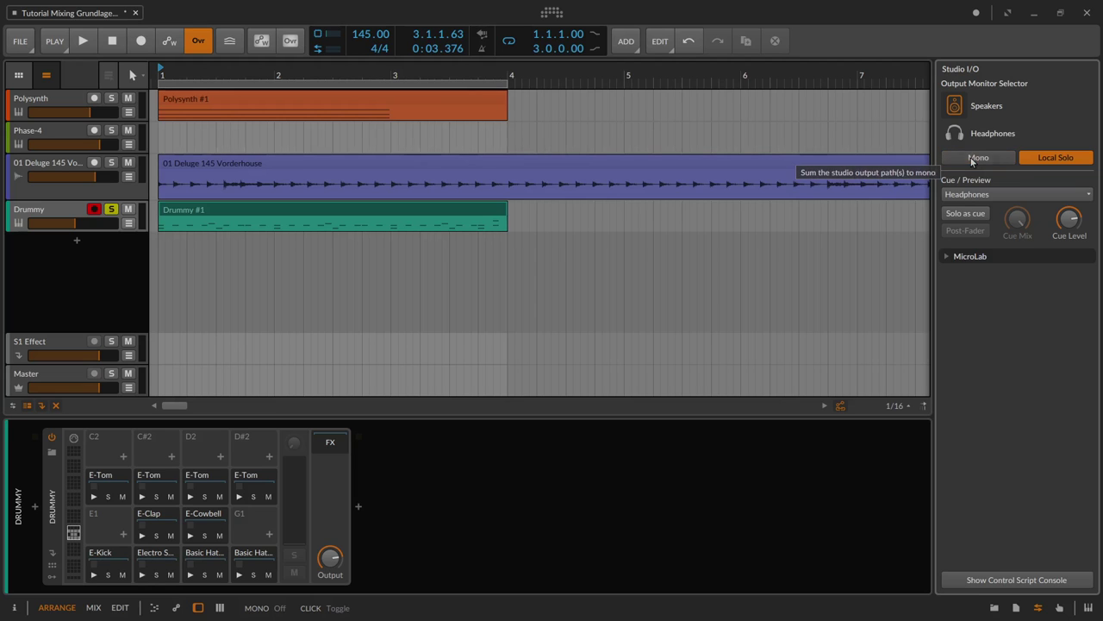
{"action": "left_click", "coordinate": [971, 160]}
{"action": "key", "text": "space"}
{"action": "left_click", "coordinate": [972, 160]}
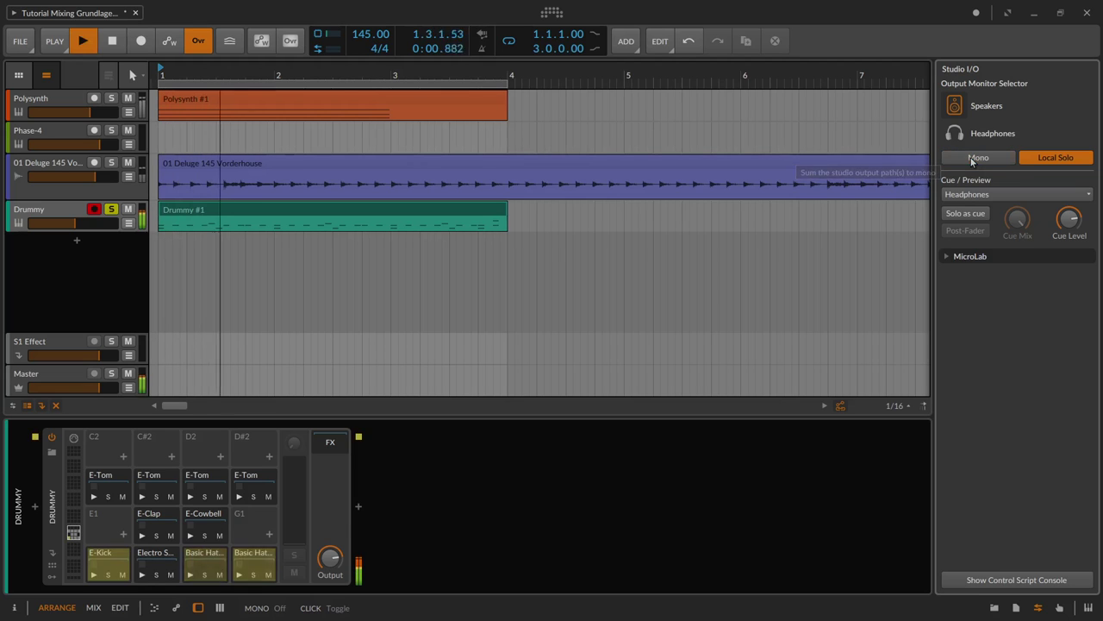
{"action": "left_click", "coordinate": [971, 160]}
{"action": "key", "text": "space"}
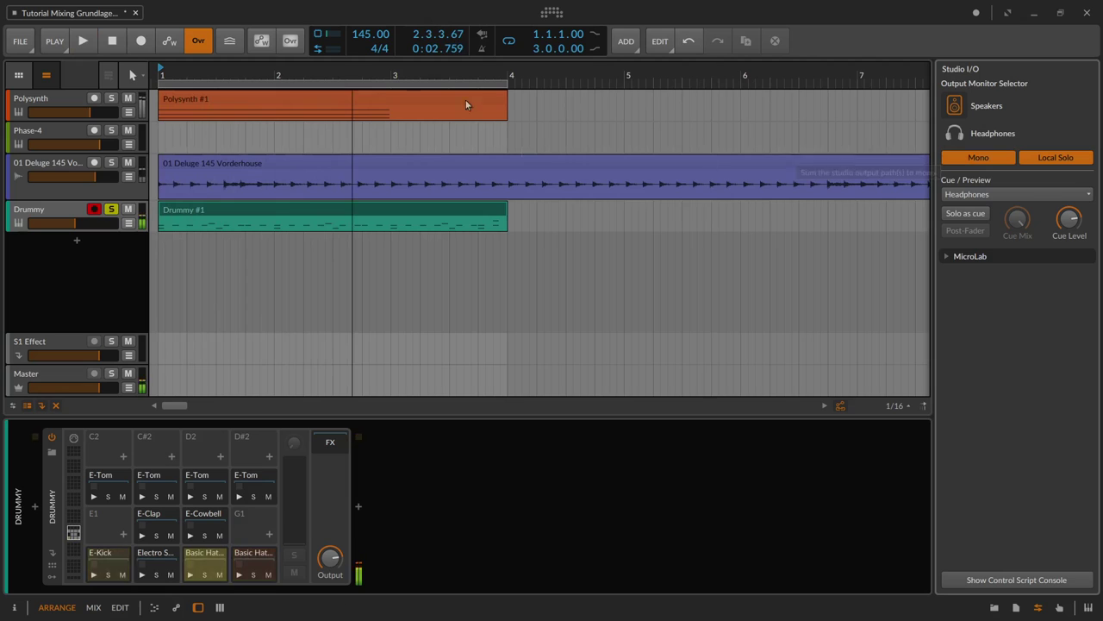
- Solo Polysynth instead of Drummy and lower its volume to about -9.7 dB while playing it in stereo and mono
{"action": "left_click", "coordinate": [114, 100]}
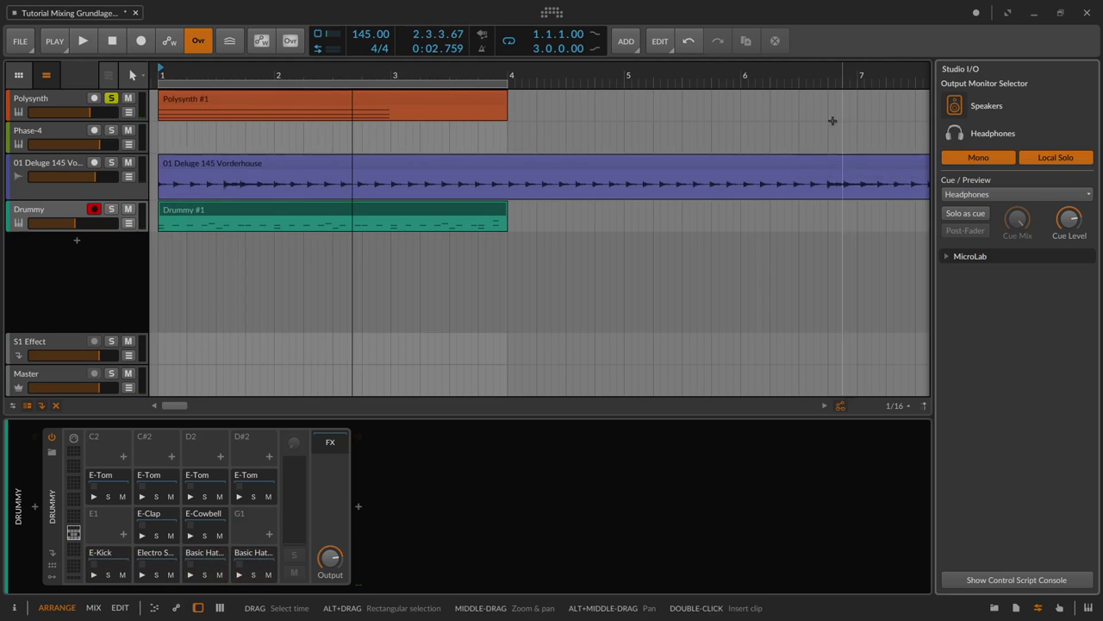
{"action": "left_click", "coordinate": [967, 161]}
{"action": "key", "text": "space"}
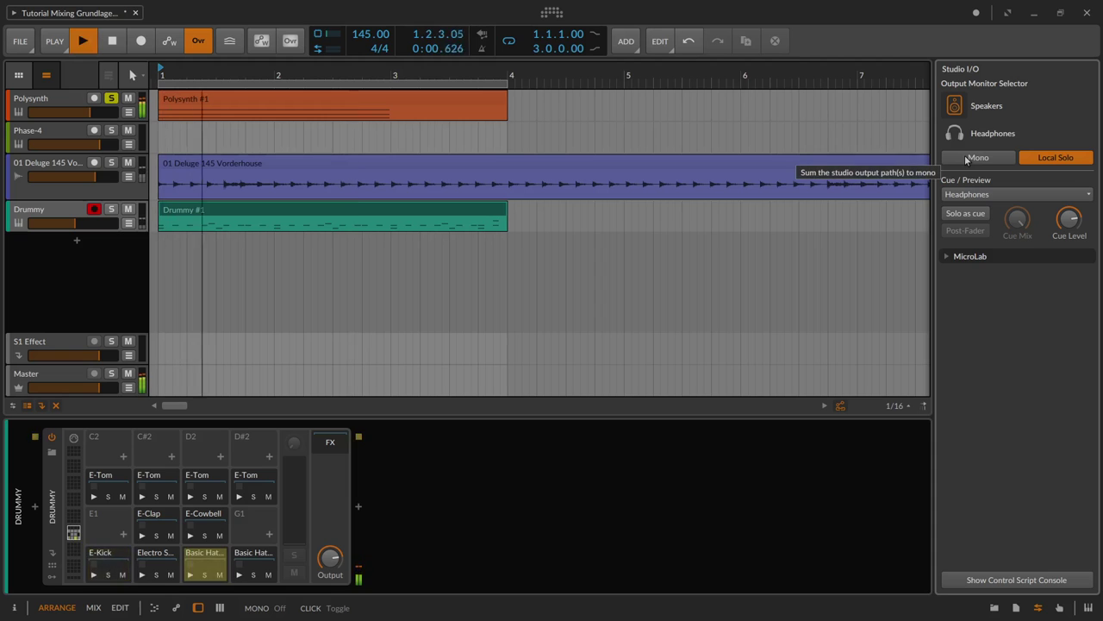
{"action": "left_click", "coordinate": [968, 160]}
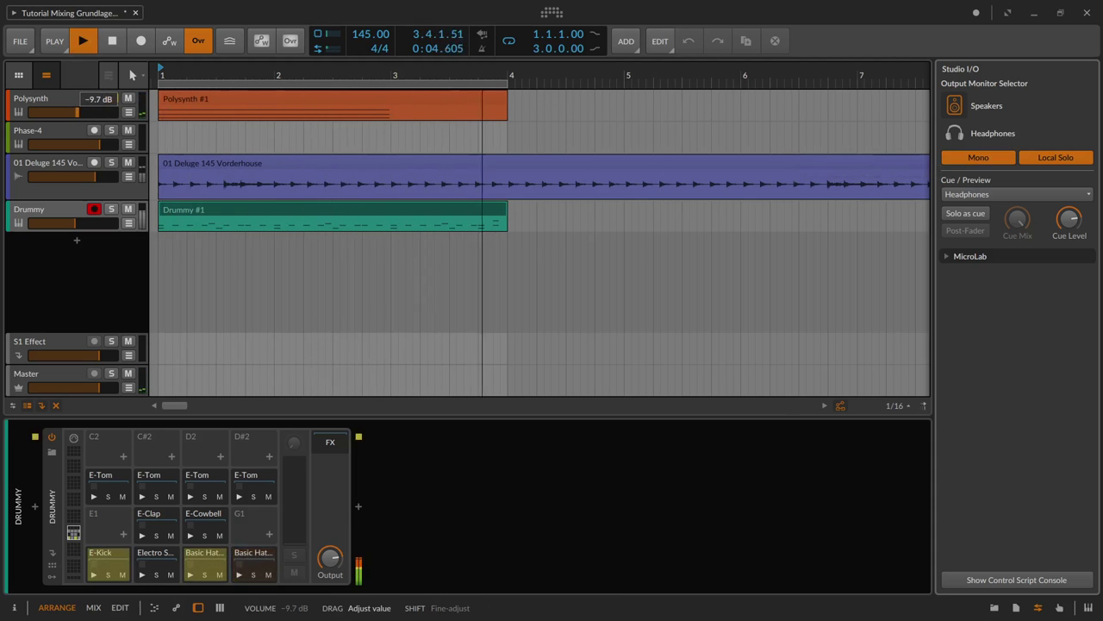
{"action": "left_click_drag", "start_coordinate": [86, 113], "coordinate": [74, 113]}
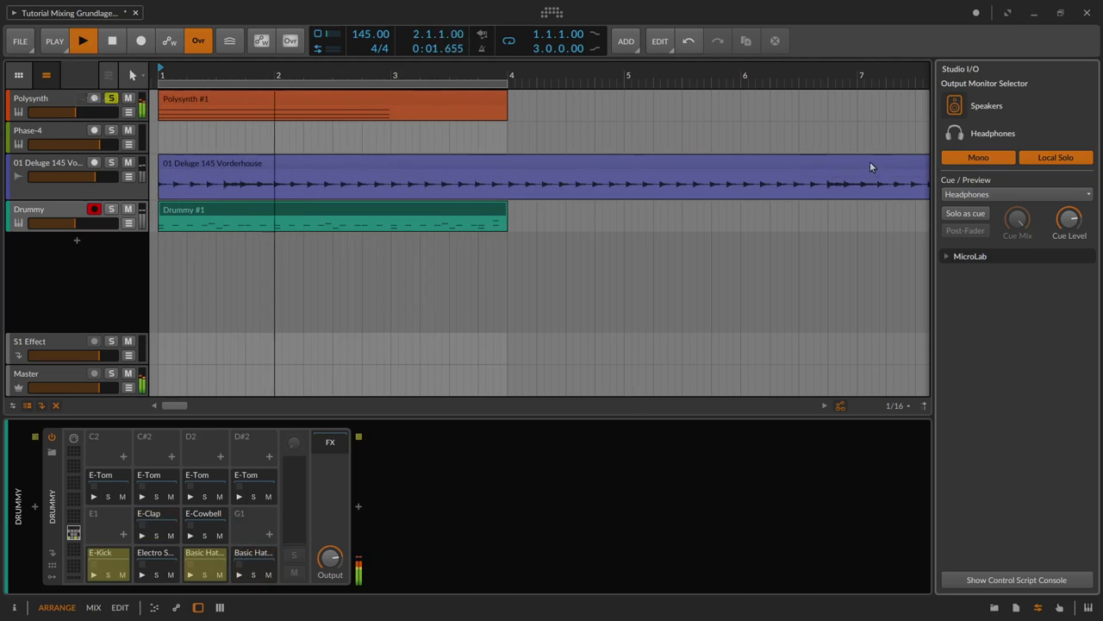
- Compare the Polysynth in stereo and mono again, and leave the output in stereo with the Studio I/O settings hidden
{"action": "left_click", "coordinate": [957, 159]}
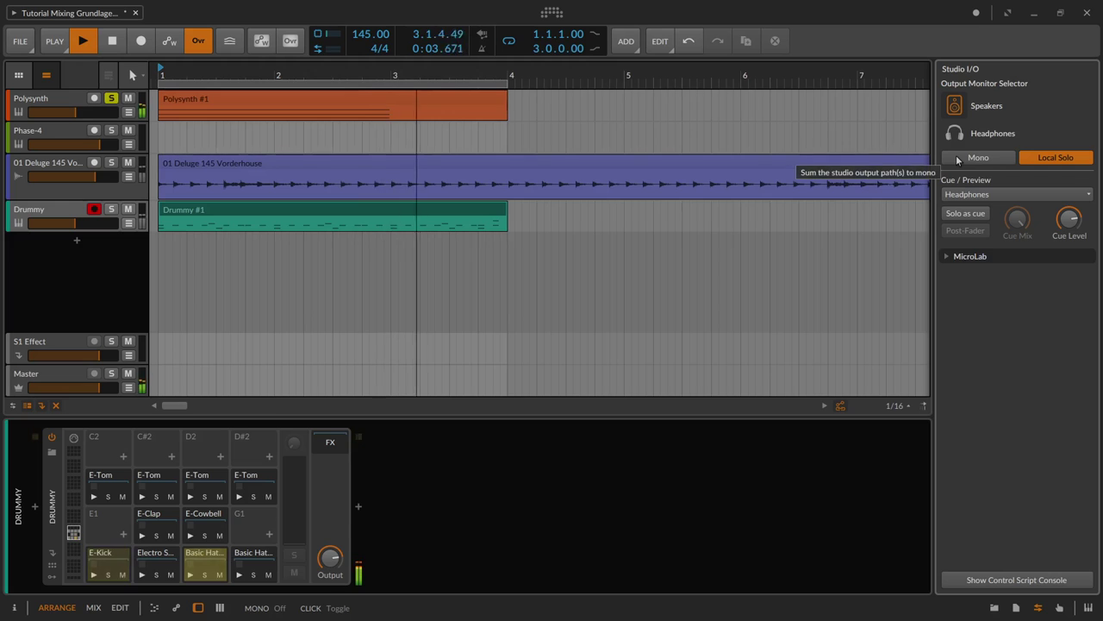
{"action": "left_click", "coordinate": [957, 160]}
{"action": "key", "text": "space"}
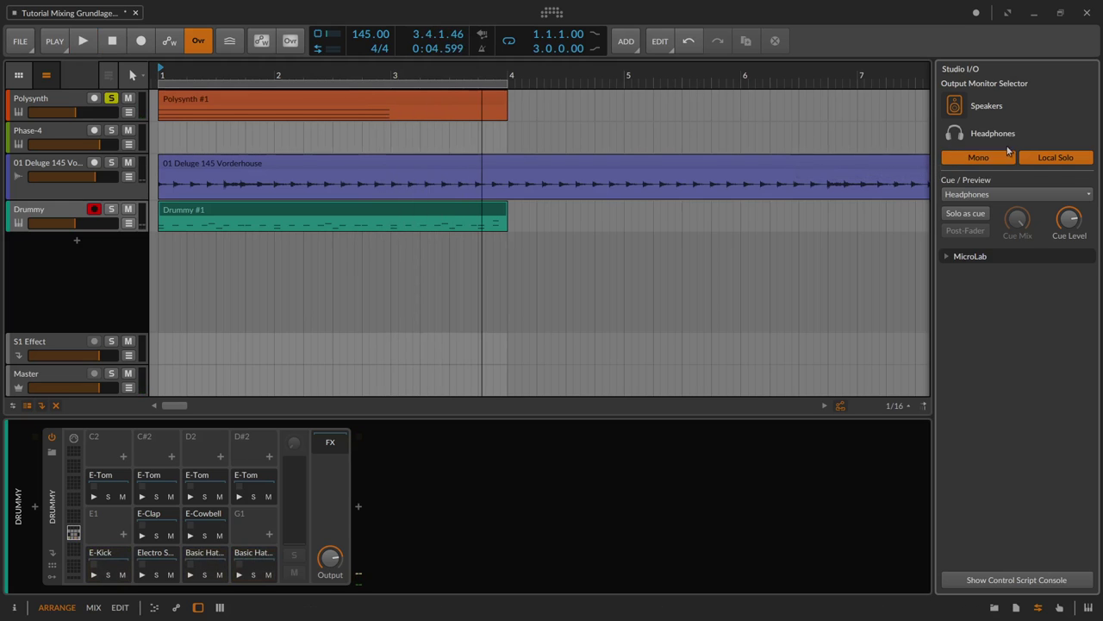
{"action": "left_click", "coordinate": [1007, 159]}
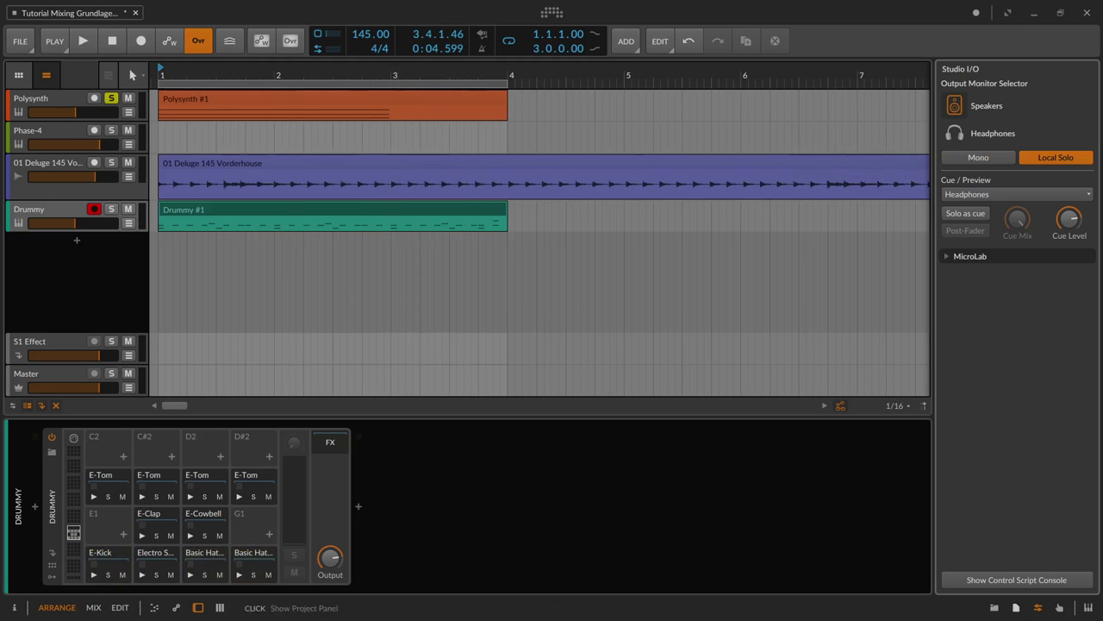
{"action": "left_click", "coordinate": [1038, 608]}
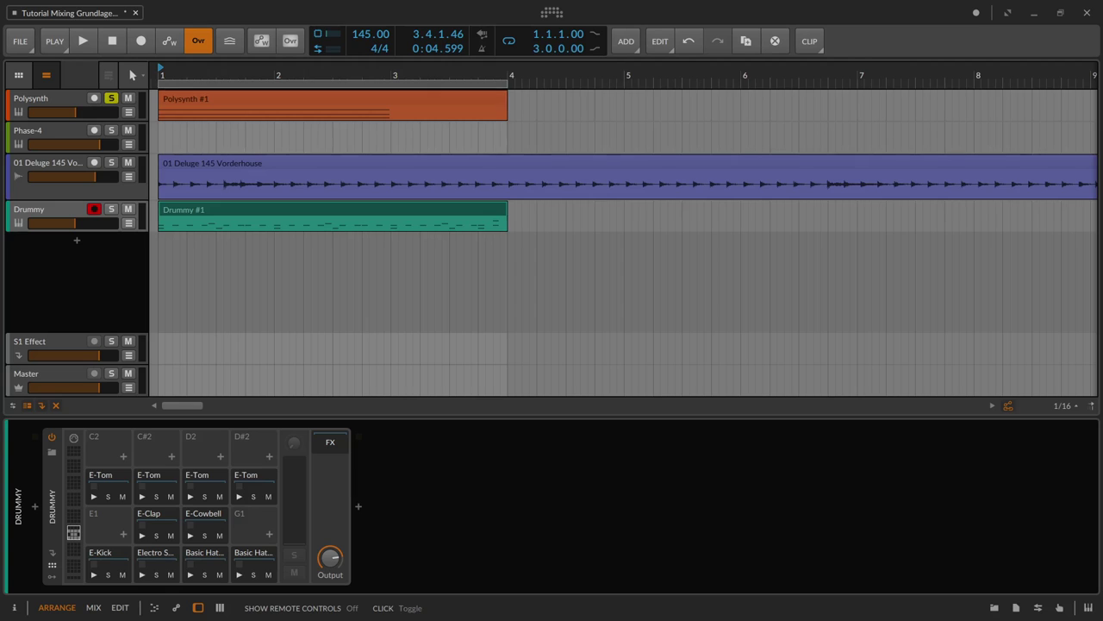
- Insert an EQ+ device after the Polysynth instrument on the Polysynth track
{"action": "left_click", "coordinate": [34, 103]}
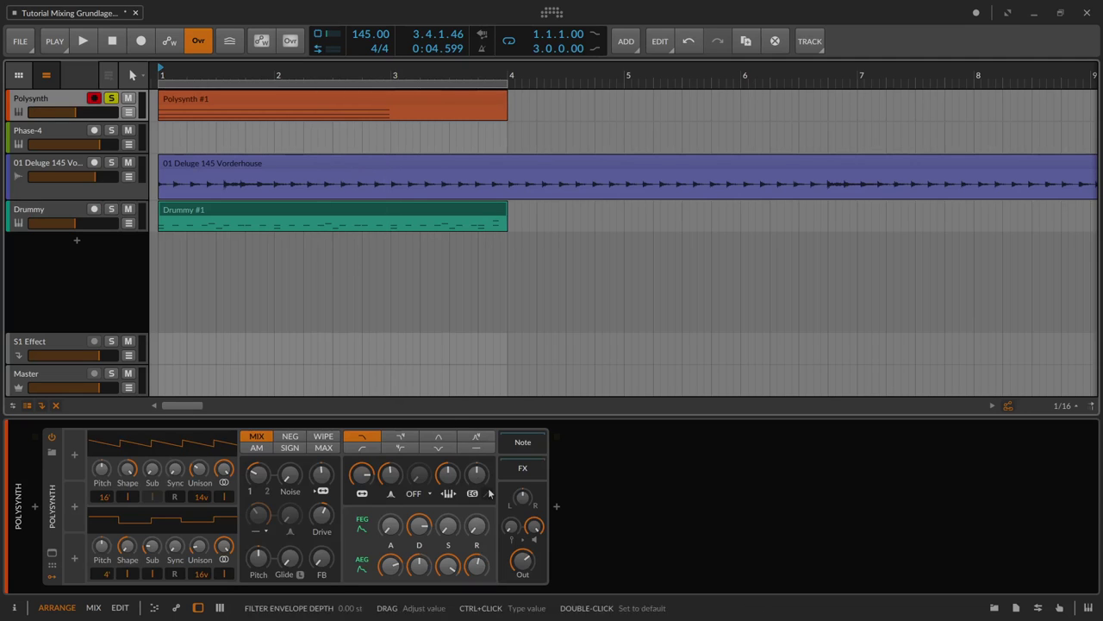
{"action": "left_click", "coordinate": [557, 506]}
{"action": "type", "text": "eq"}
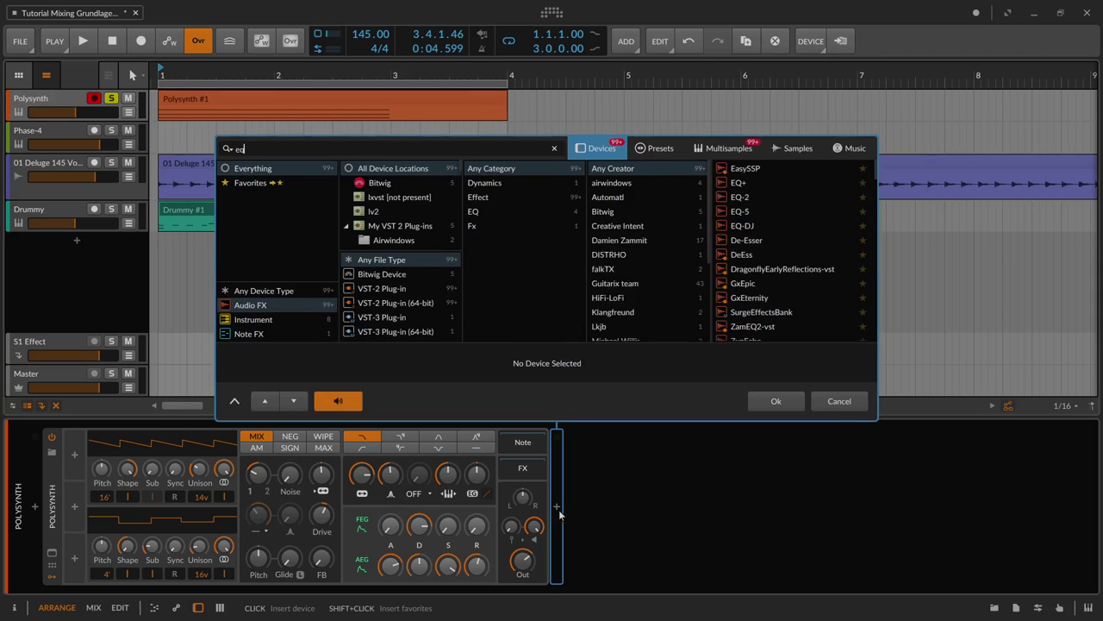
{"action": "left_click", "coordinate": [749, 169]}
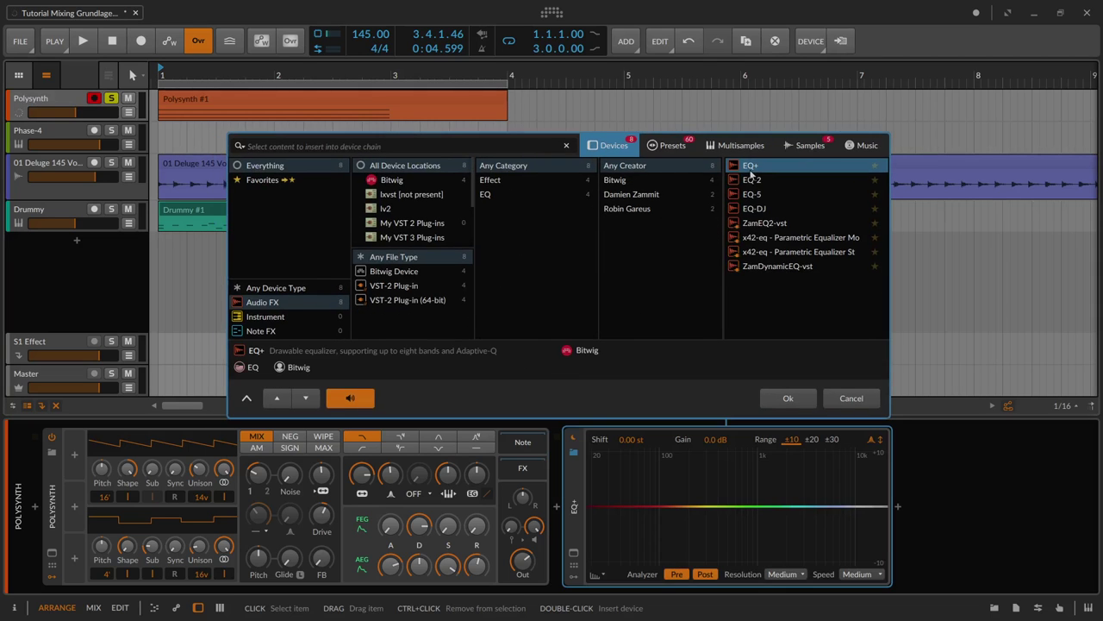
{"action": "left_click", "coordinate": [751, 399]}
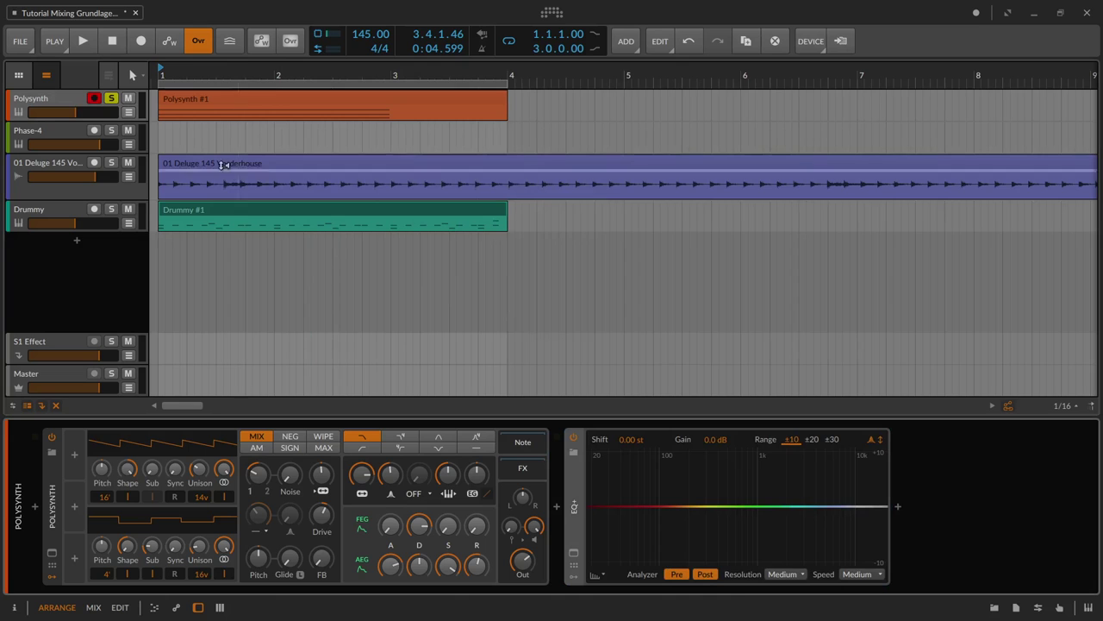
- Play the Polysynth and examine its spectrum in the expanded EQ+ view
{"action": "key", "text": "space"}
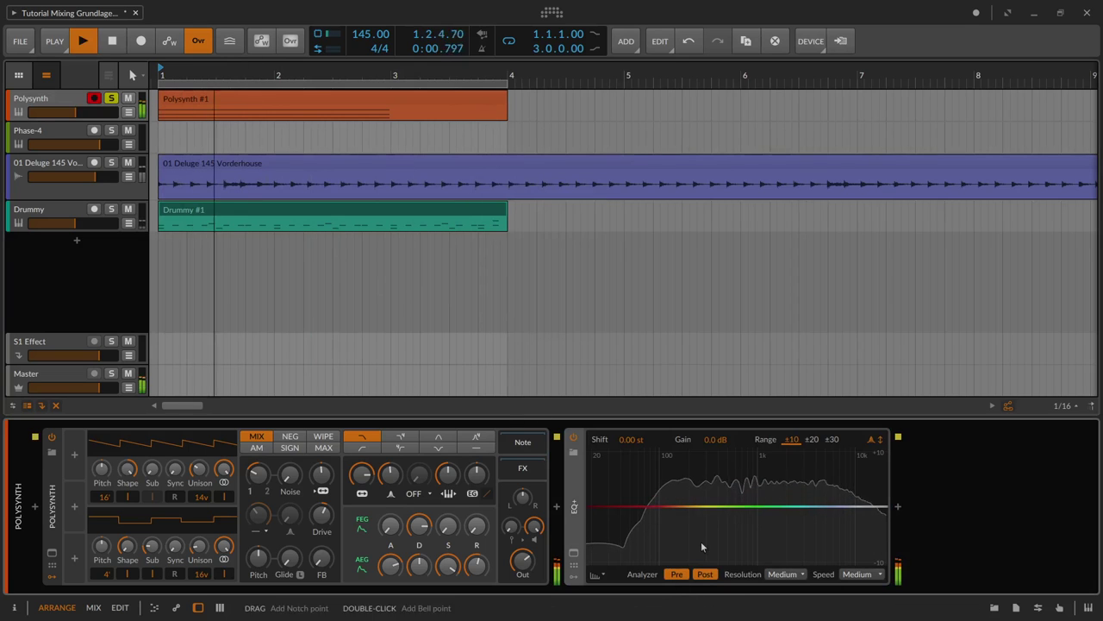
{"action": "left_click", "coordinate": [573, 552]}
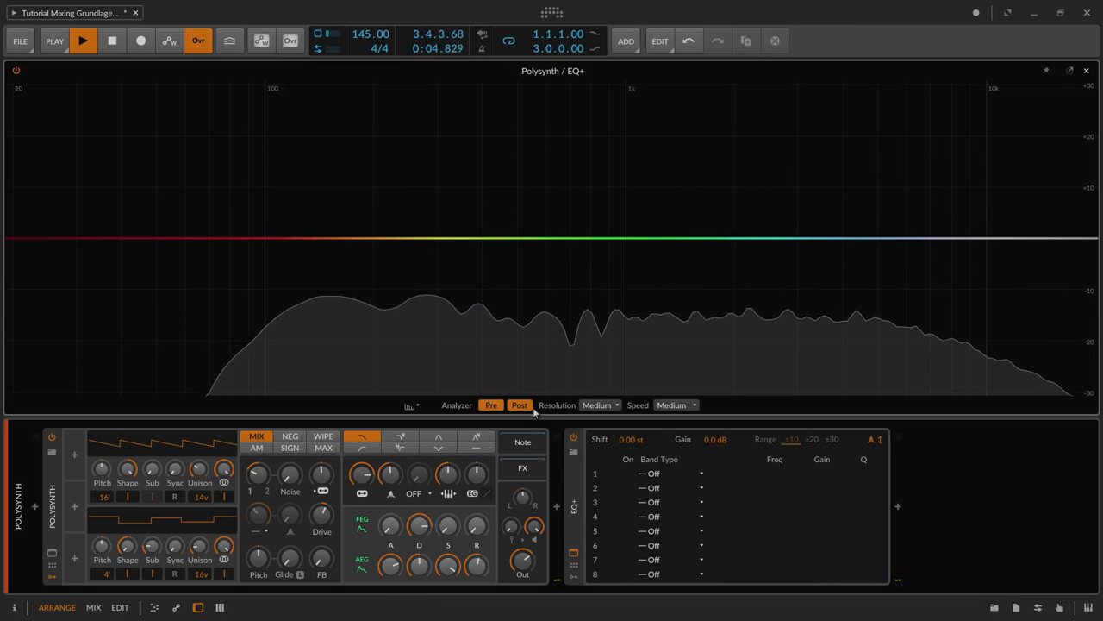
{"action": "key", "text": "space"}
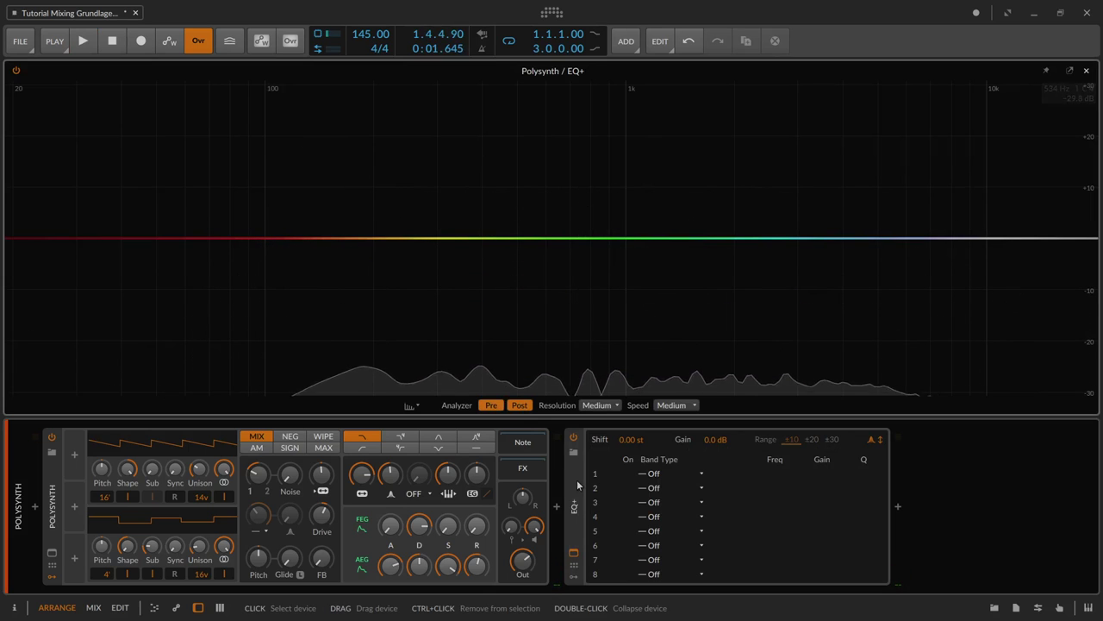
- Set the EQ+ spectrum analyzer speed to Freeze and play the Polysynth to capture its spectrum
{"action": "key", "text": "alt+o"}
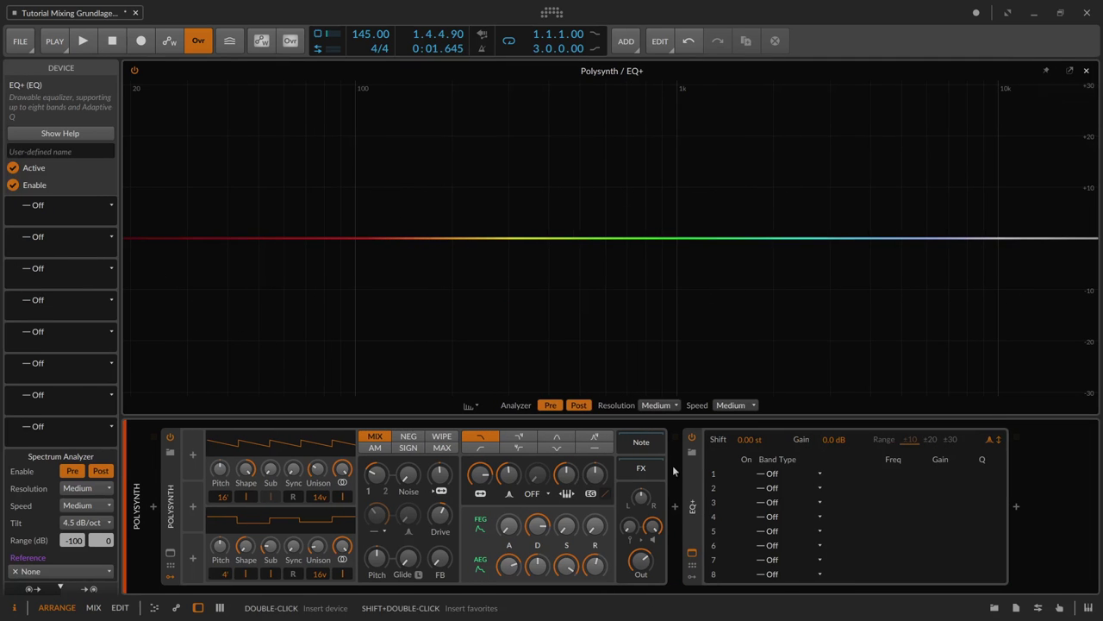
{"action": "left_click", "coordinate": [694, 488]}
{"action": "scroll", "coordinate": [95, 532], "scroll_direction": "down", "scroll_amount": 1}
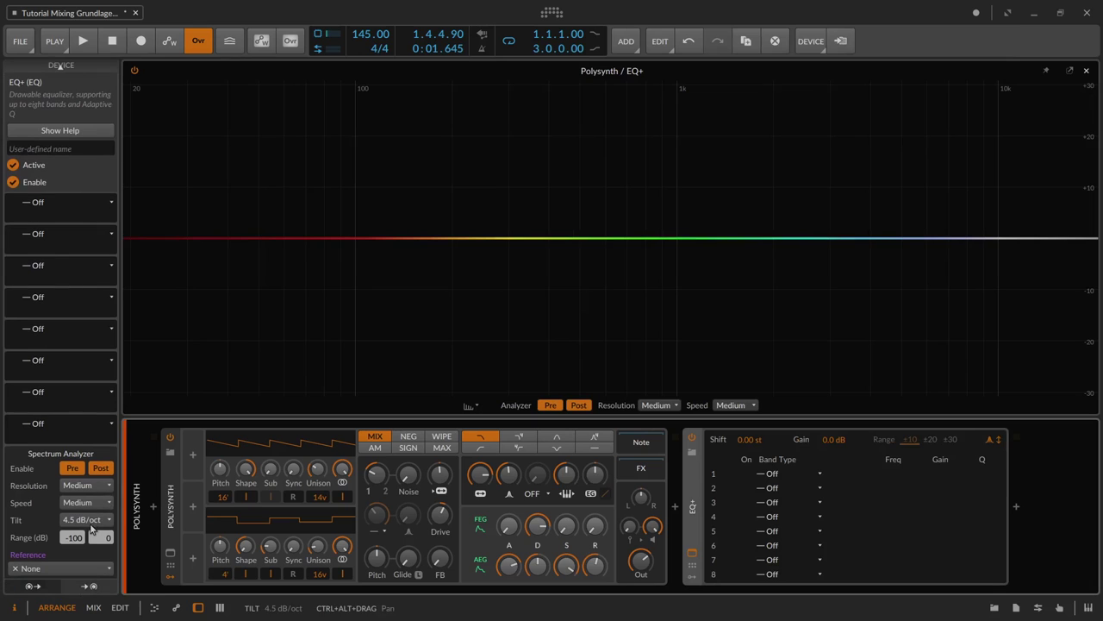
{"action": "left_click", "coordinate": [87, 502]}
{"action": "left_click", "coordinate": [79, 580]}
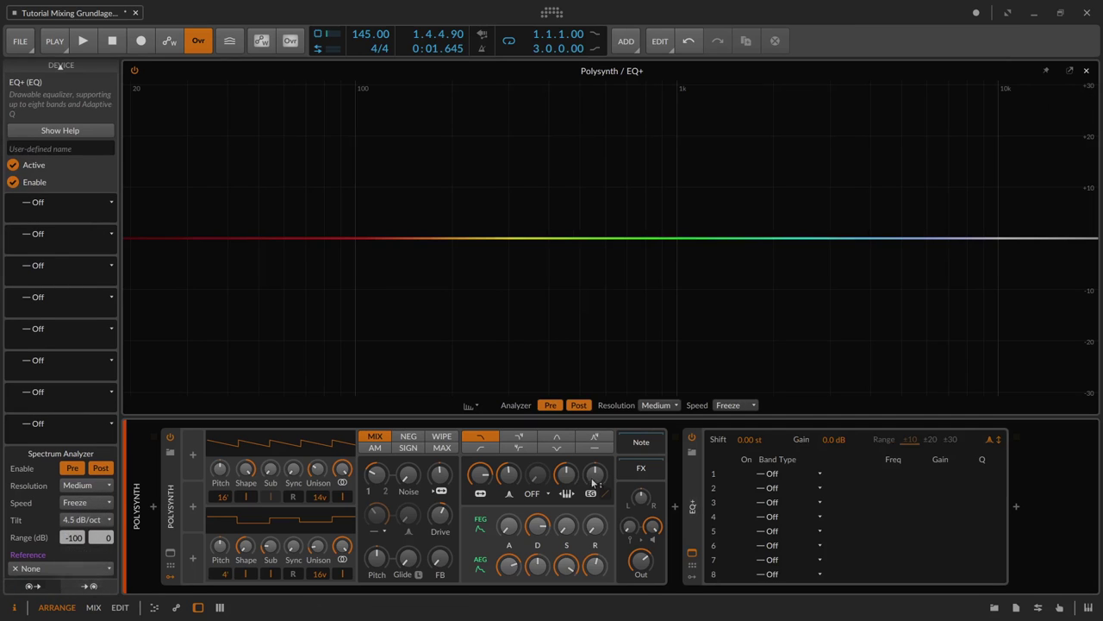
{"action": "key", "text": "space"}
{"action": "key", "text": "space"}
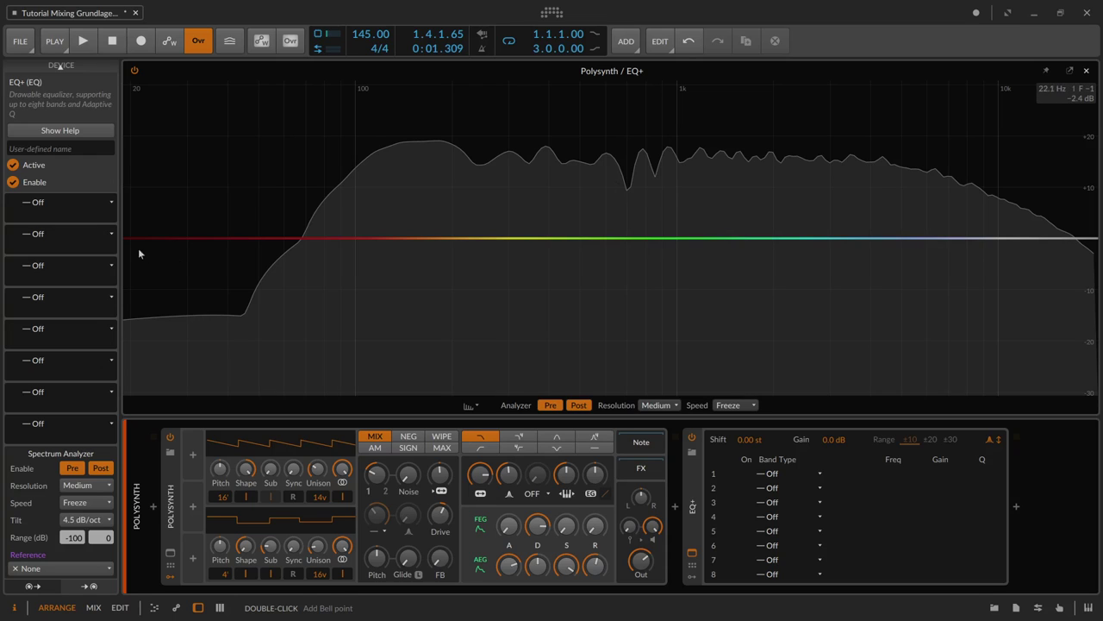
- Try a 2-pole low-cut band at about 1.15 kHz during playback and shift it down to about 759 Hz
{"action": "left_click_drag", "start_coordinate": [138, 247], "coordinate": [698, 226]}
{"action": "key", "text": "space"}
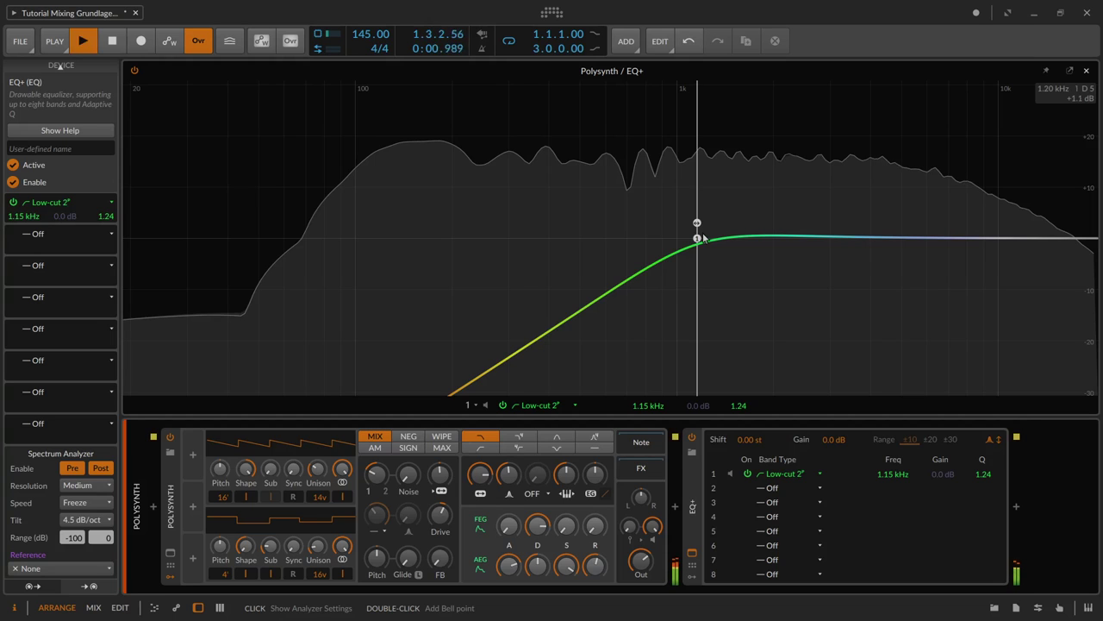
{"action": "key", "text": "space"}
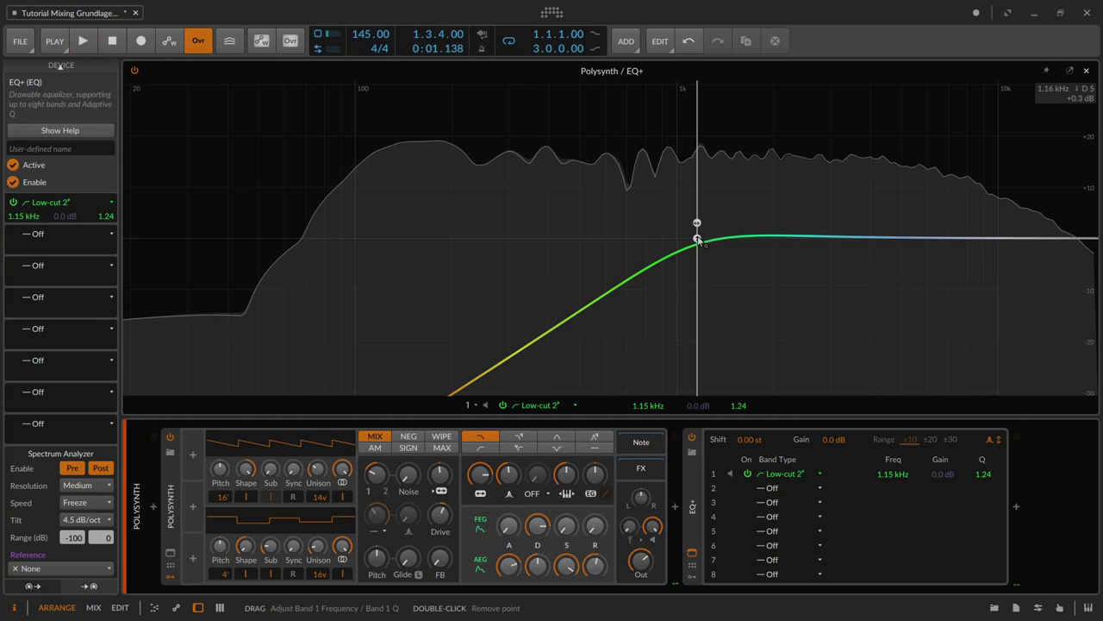
{"action": "left_click_drag", "start_coordinate": [698, 239], "coordinate": [638, 236]}
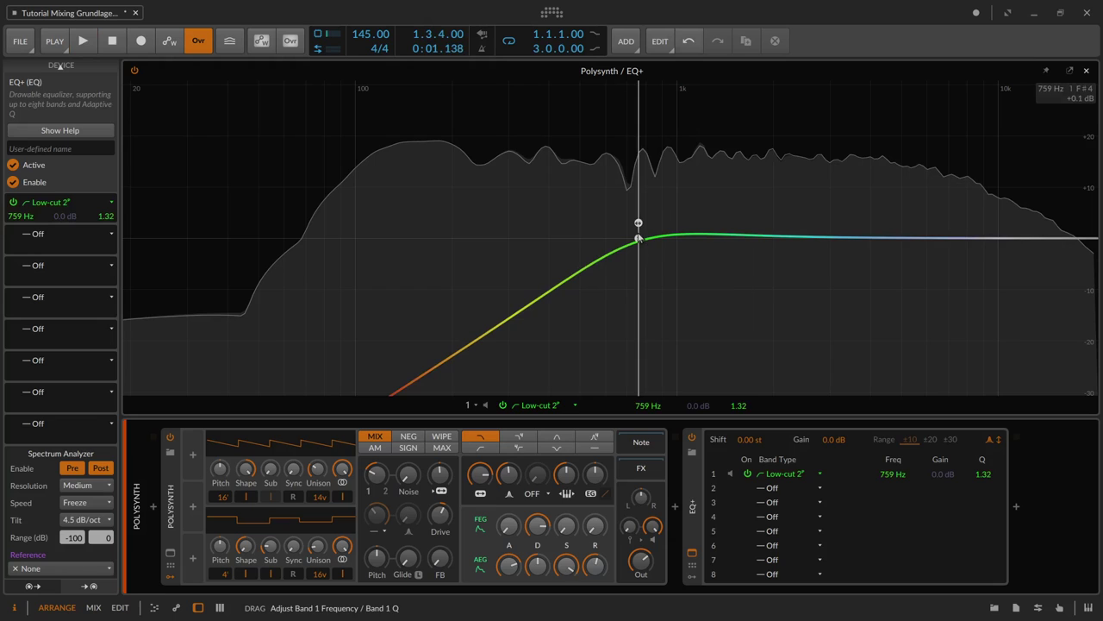
- Remove the low-cut band from EQ+ and play the Polysynth without it
{"action": "double_click", "coordinate": [638, 235]}
{"action": "double_click", "coordinate": [638, 234]}
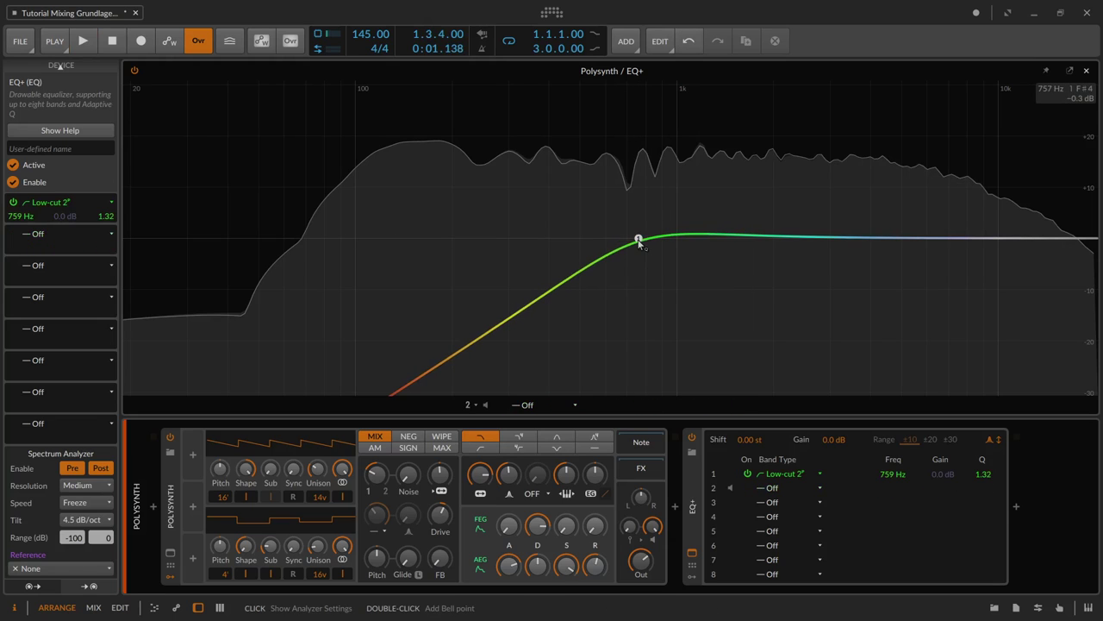
{"action": "double_click", "coordinate": [638, 239]}
{"action": "key", "text": "space"}
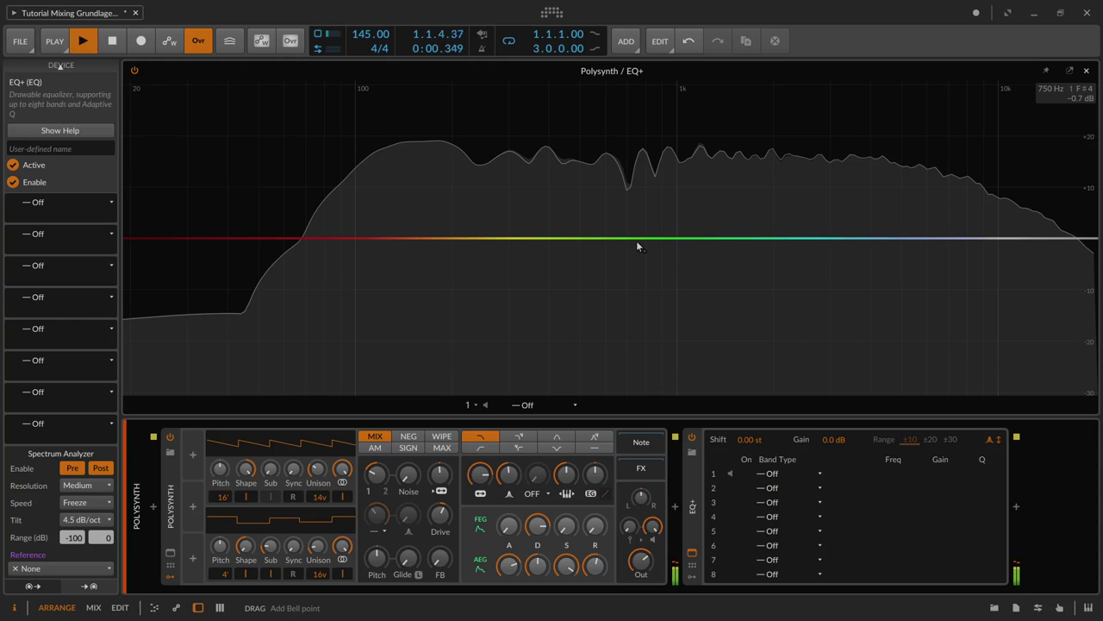
{"action": "key", "text": "space"}
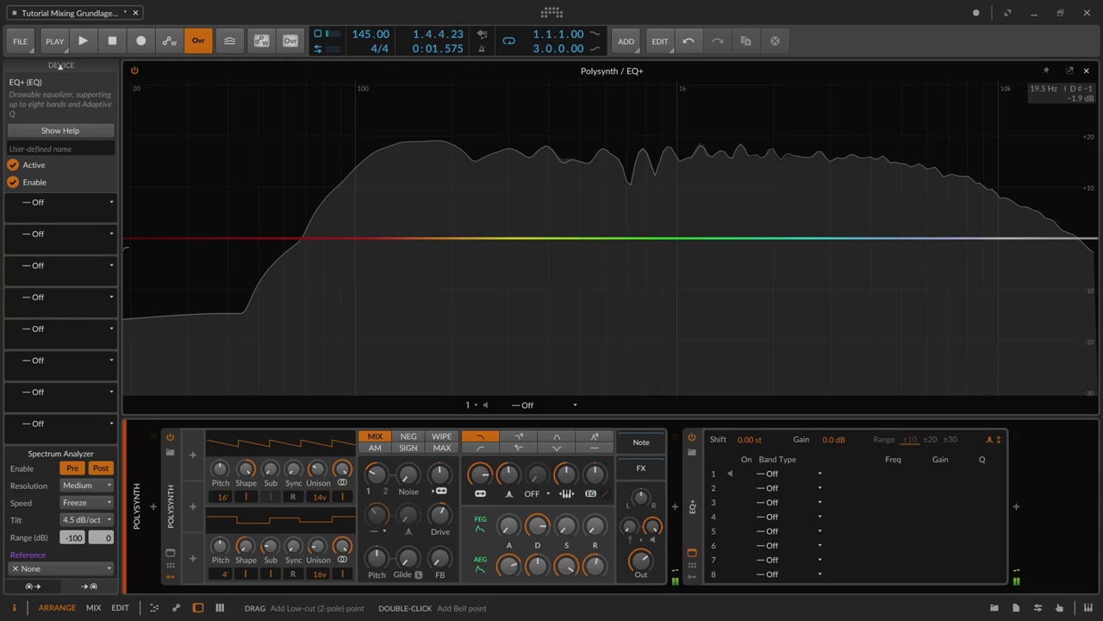
- Add a 2-pole low-cut band at about 192 Hz with Q 0.77 and raise it to about 617 Hz during playback
{"action": "left_click_drag", "start_coordinate": [127, 250], "coordinate": [447, 245]}
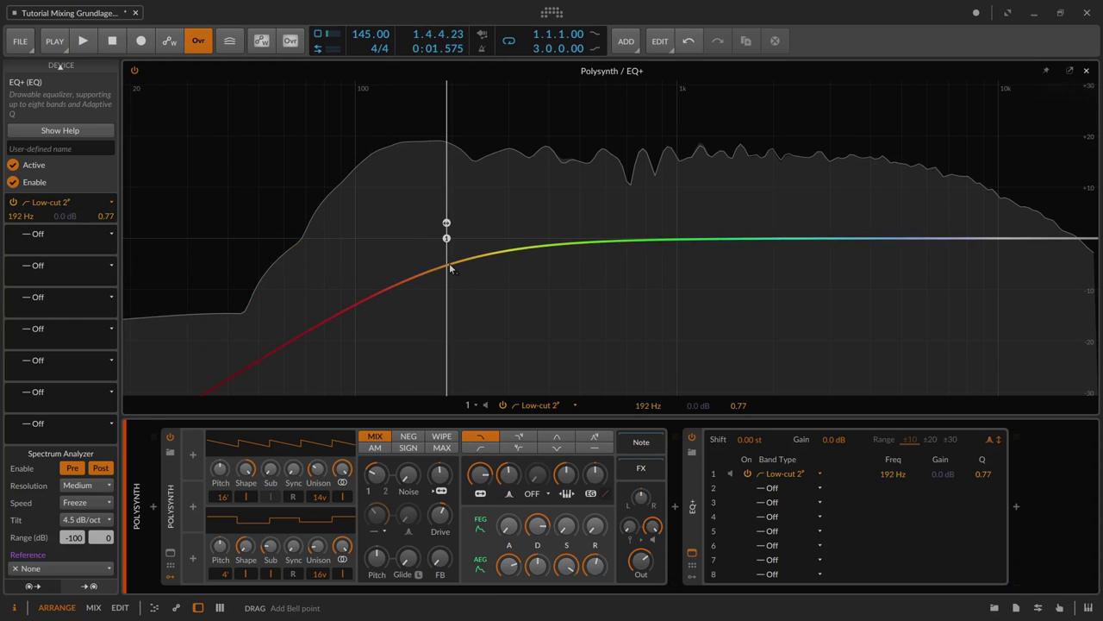
{"action": "key", "text": "space"}
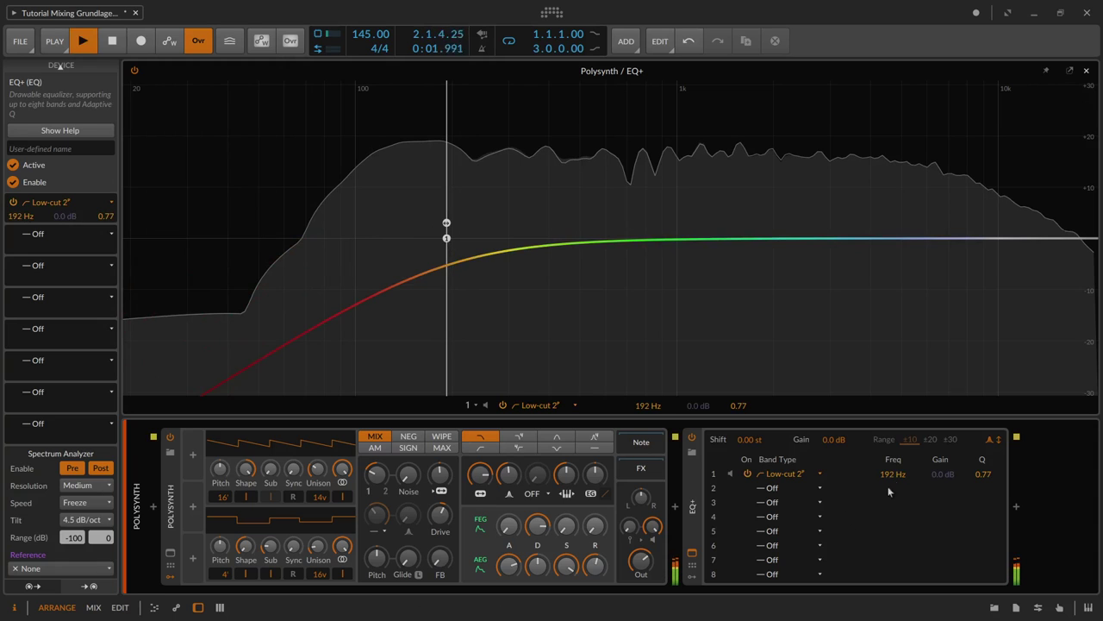
{"action": "left_click_drag", "start_coordinate": [894, 474], "coordinate": [894, 433]}
{"action": "key", "text": "space"}
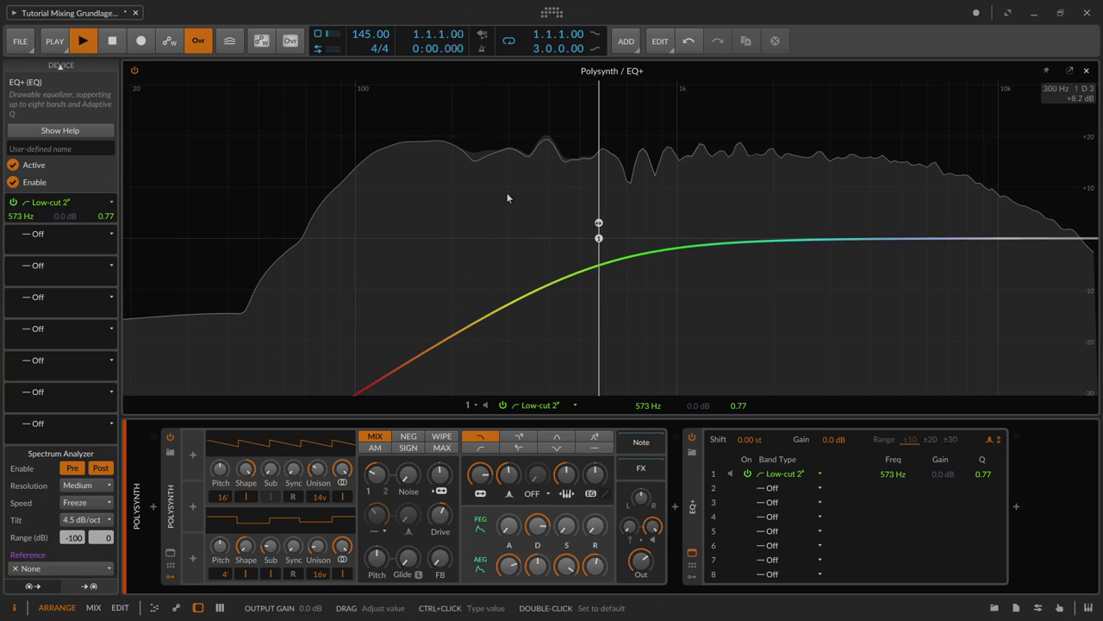
{"action": "mouse_move", "coordinate": [877, 472]}
{"action": "left_mouse_down"}
{"action": "mouse_move", "coordinate": [878, 497]}
{"action": "mouse_move", "coordinate": [877, 475]}
{"action": "left_mouse_up"}
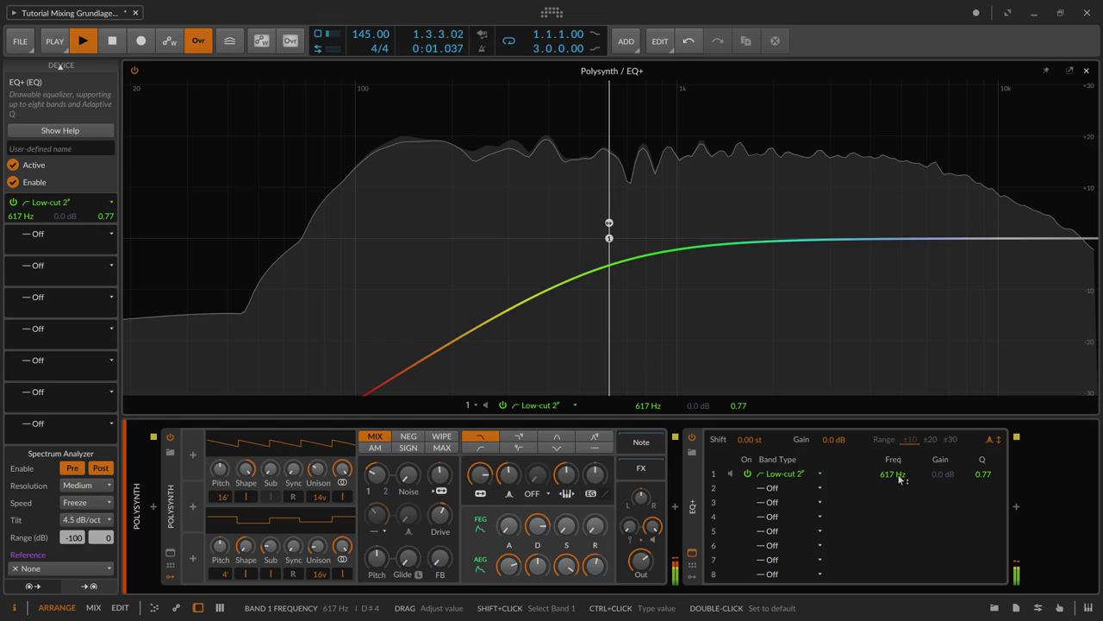
{"action": "key", "text": "space"}
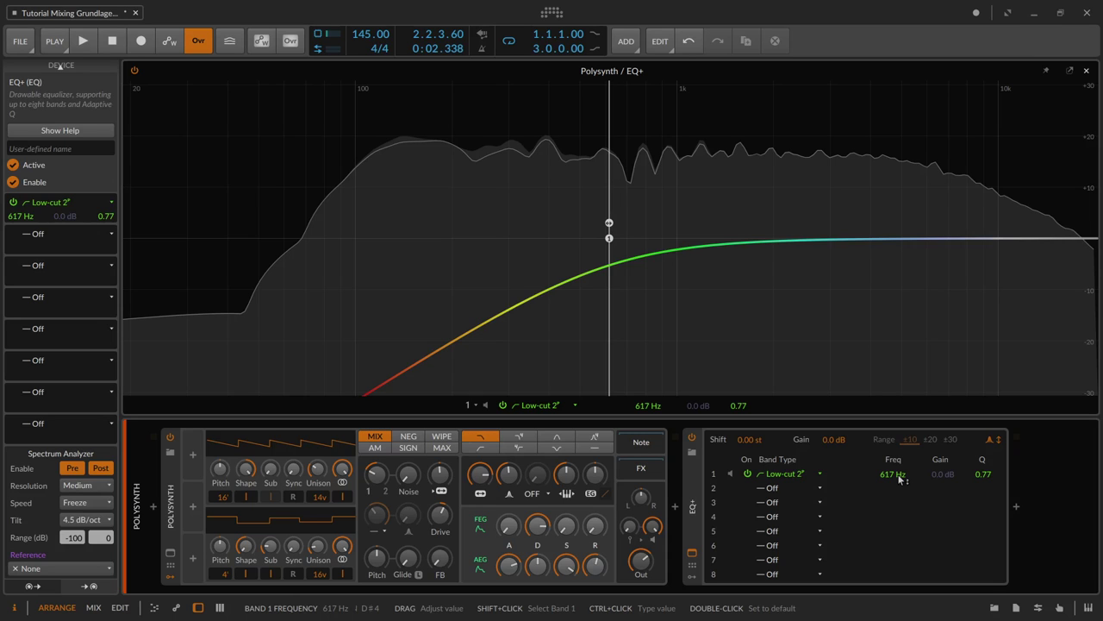
- Change the Polysynth's 617 Hz low-cut band to the 4-pole, 24dB/oct type and set the EQ+ spectrum analyzer speed to Slow
{"action": "left_click", "coordinate": [790, 474]}
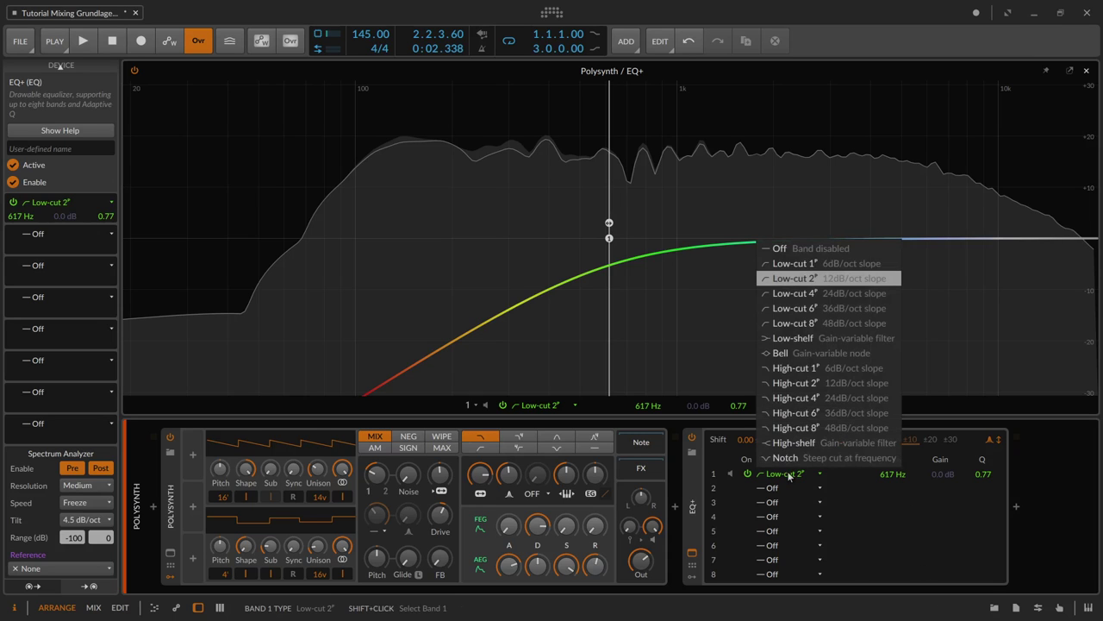
{"action": "left_click", "coordinate": [848, 293]}
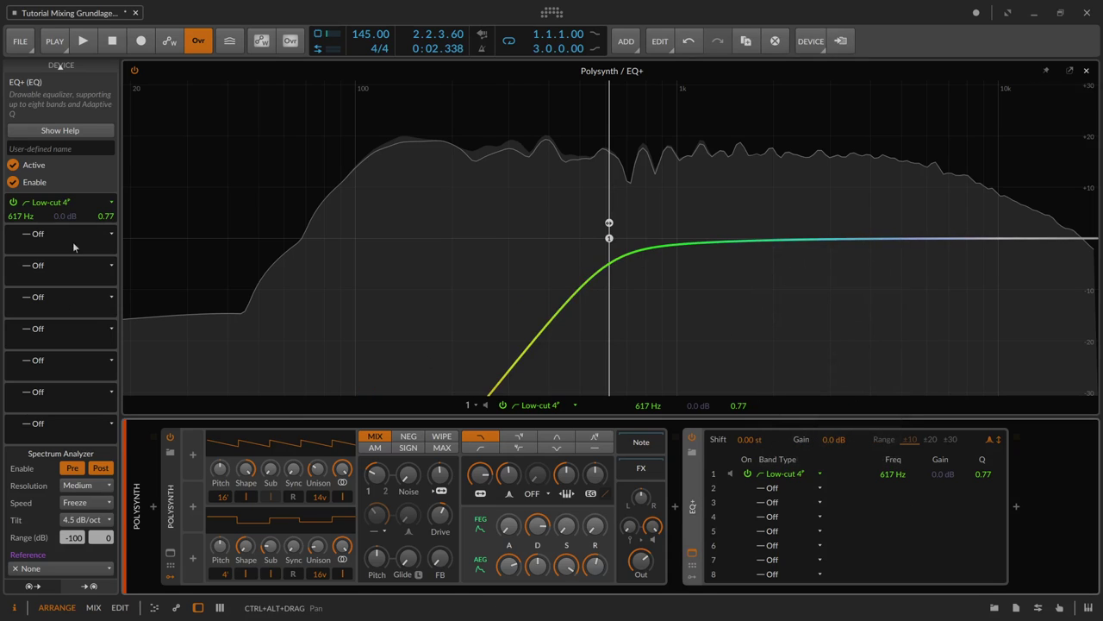
{"action": "scroll", "coordinate": [65, 535], "scroll_direction": "up", "scroll_amount": 1}
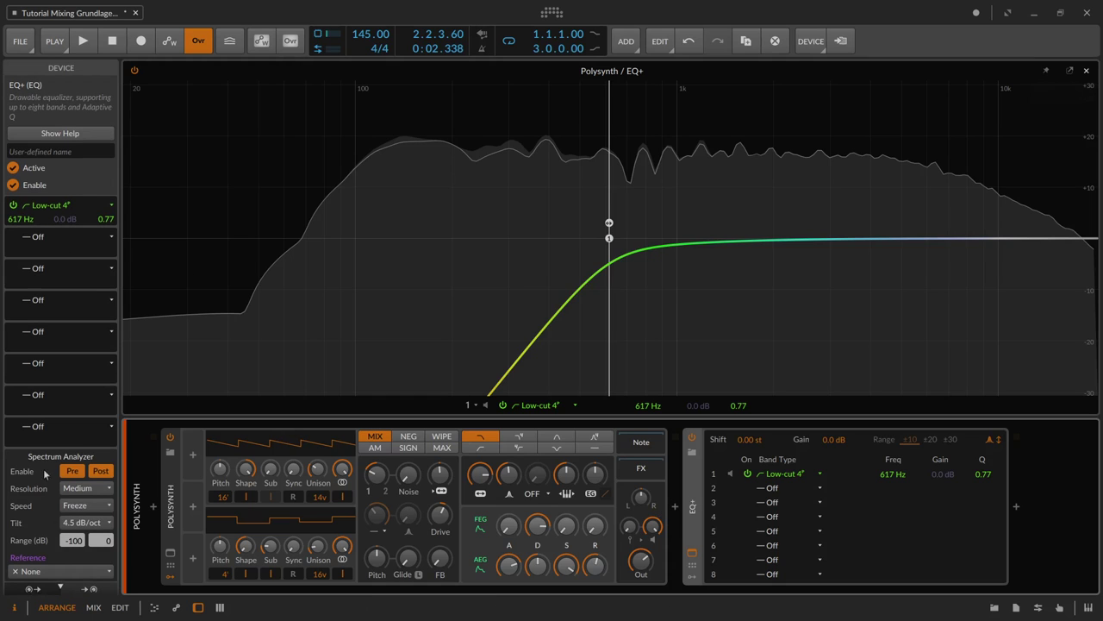
{"action": "left_click", "coordinate": [85, 505]}
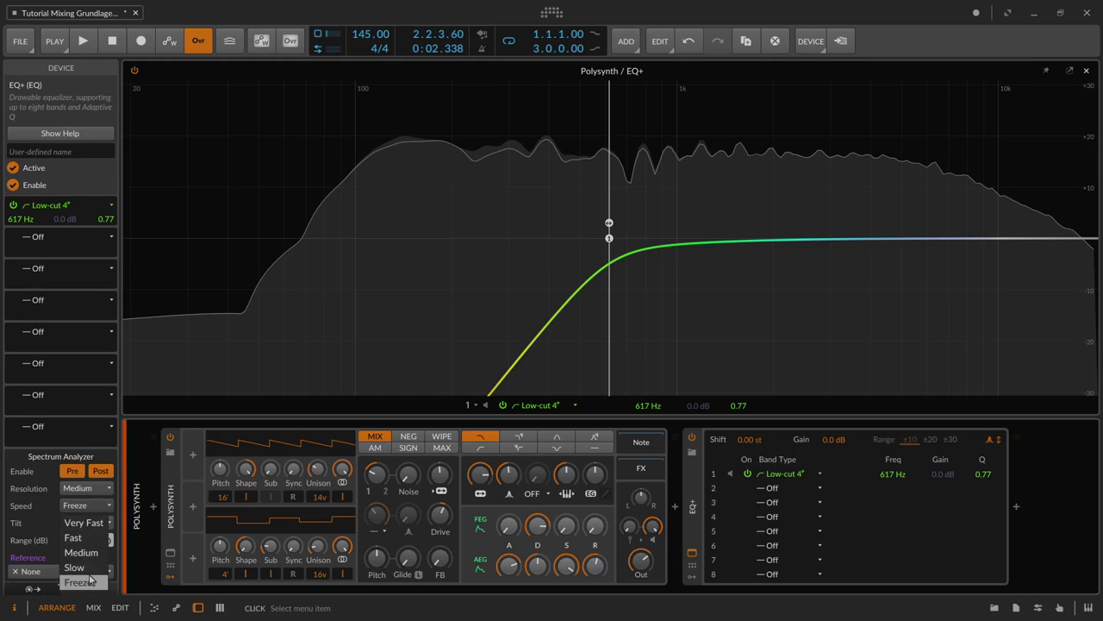
{"action": "left_click", "coordinate": [74, 567]}
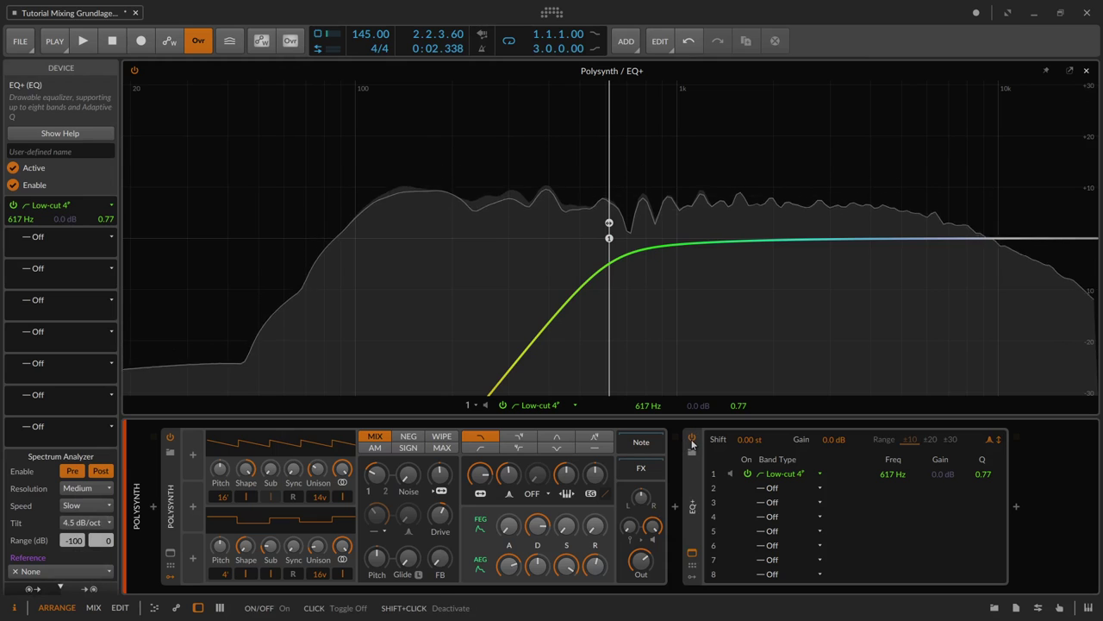
- During Polysynth playback, replace the 4-pole band with a 2-pole low-cut raised to about 1.66 kHz with Q 1.16, and close the expanded EQ+ view
{"action": "key", "text": "space"}
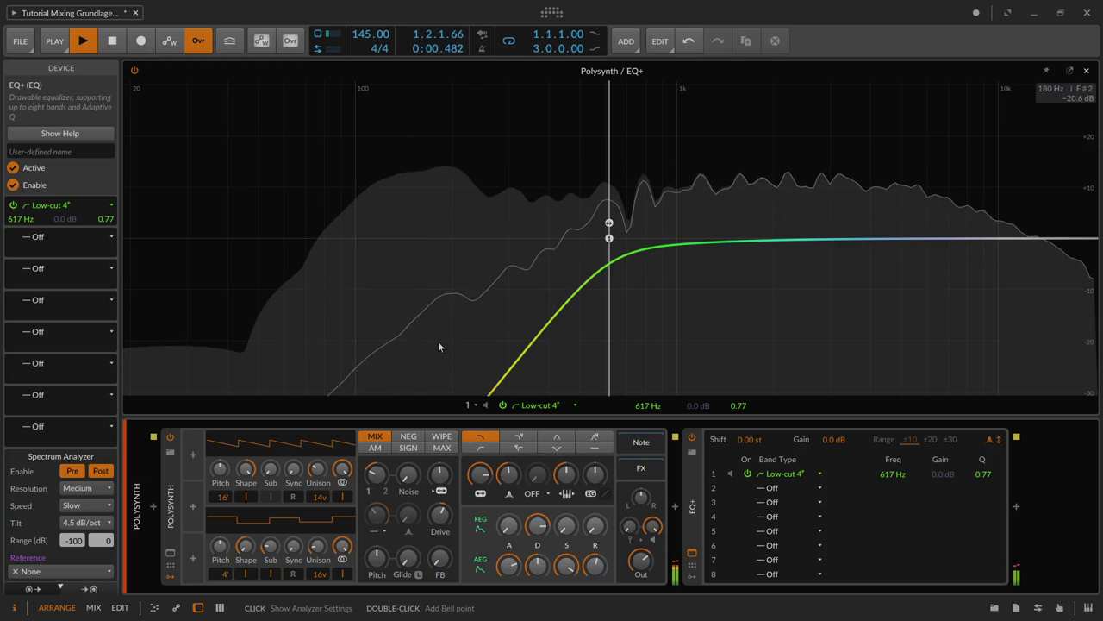
{"action": "double_click", "coordinate": [609, 237]}
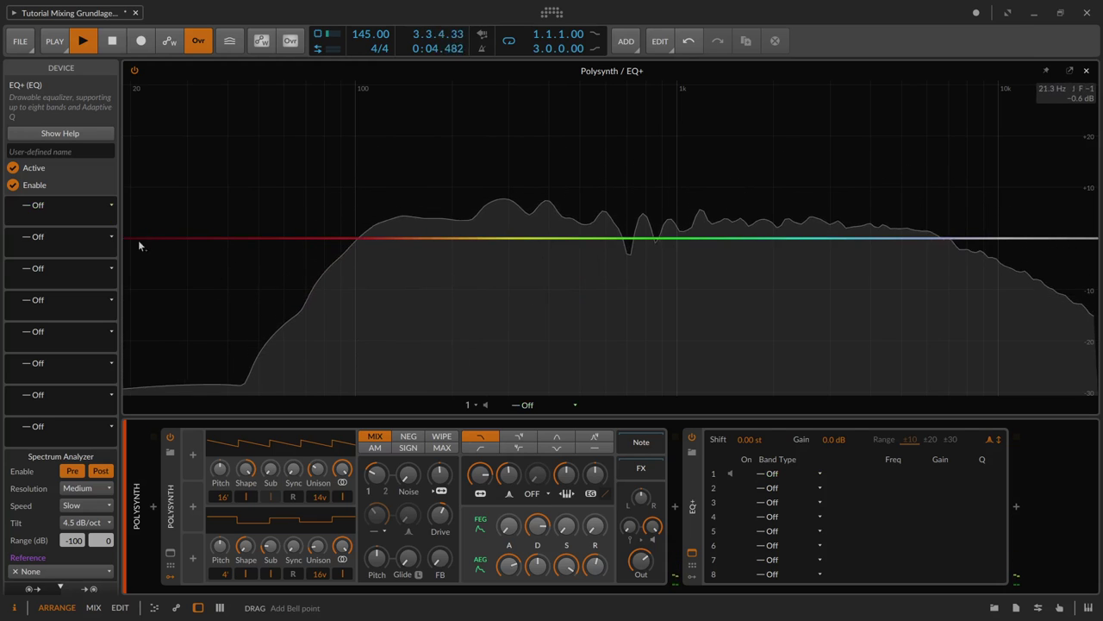
{"action": "left_click_drag", "start_coordinate": [125, 247], "coordinate": [749, 238]}
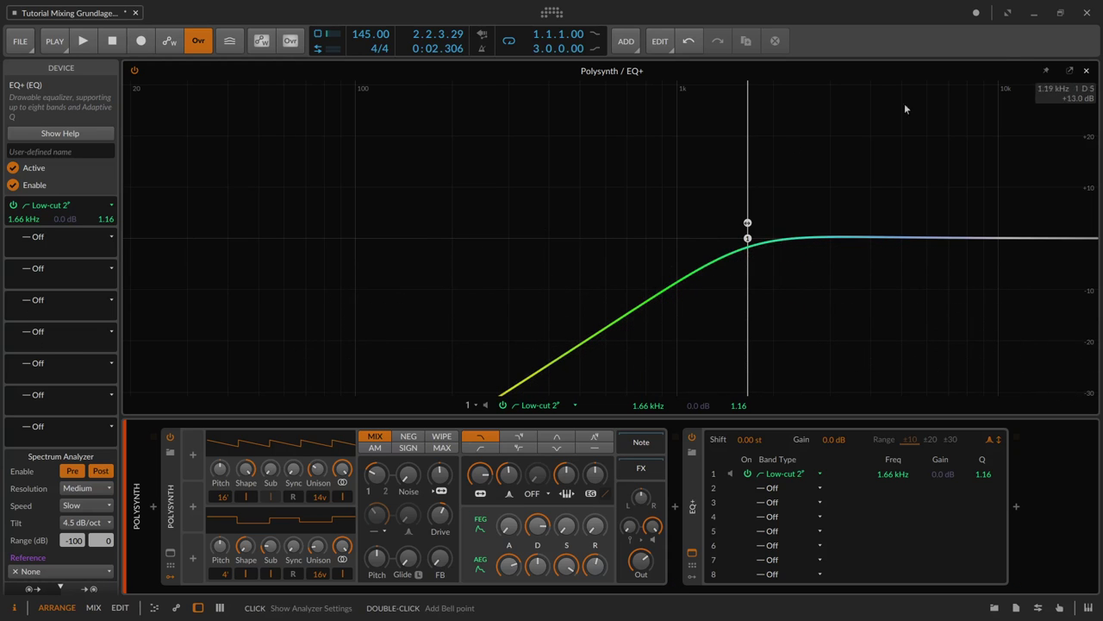
{"action": "left_click", "coordinate": [1086, 70]}
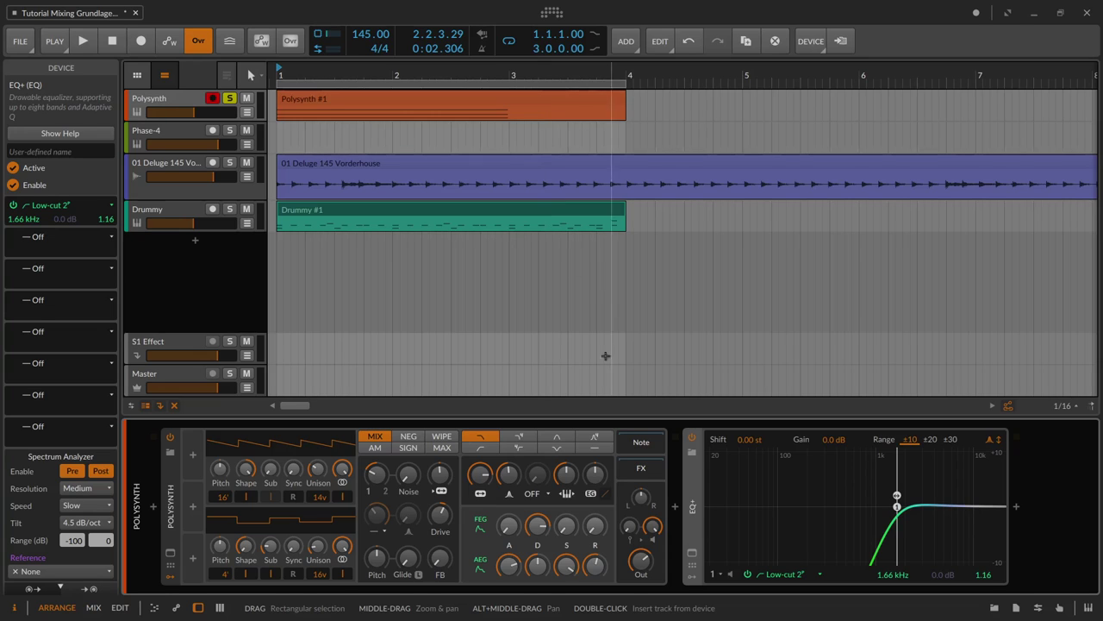
- In the expanded EQ+, replace the low-cut with a Bell at about 599 Hz, -24.6 dB, Q 0.08, plus a Low-shelf at about 129 Hz, +25.4 dB
{"action": "left_click", "coordinate": [692, 553]}
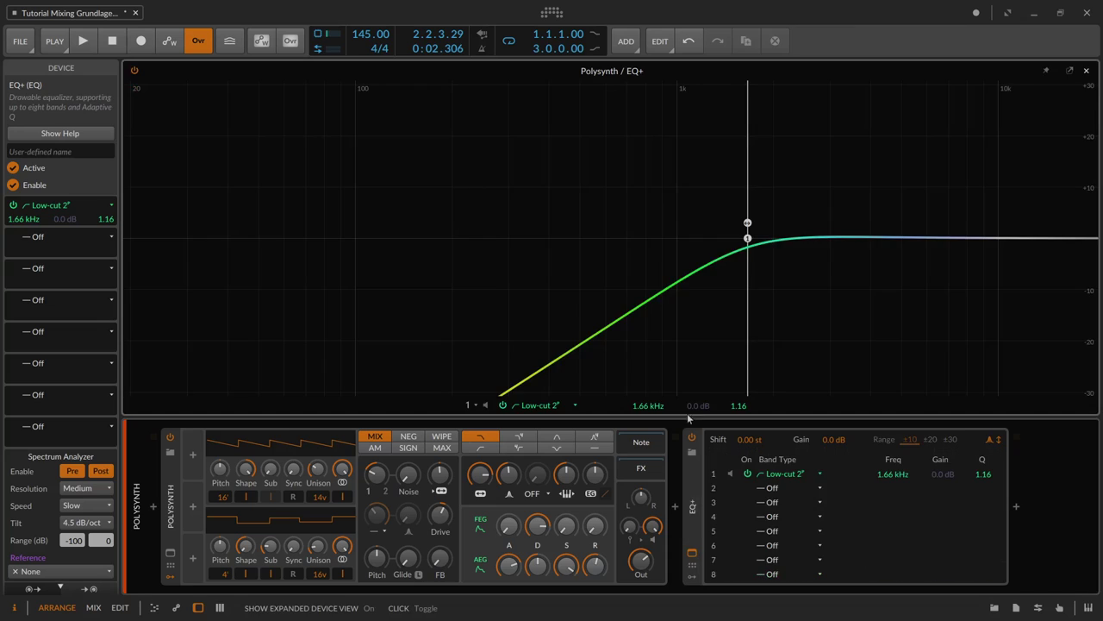
{"action": "double_click", "coordinate": [747, 237]}
{"action": "left_click_drag", "start_coordinate": [625, 240], "coordinate": [606, 362]}
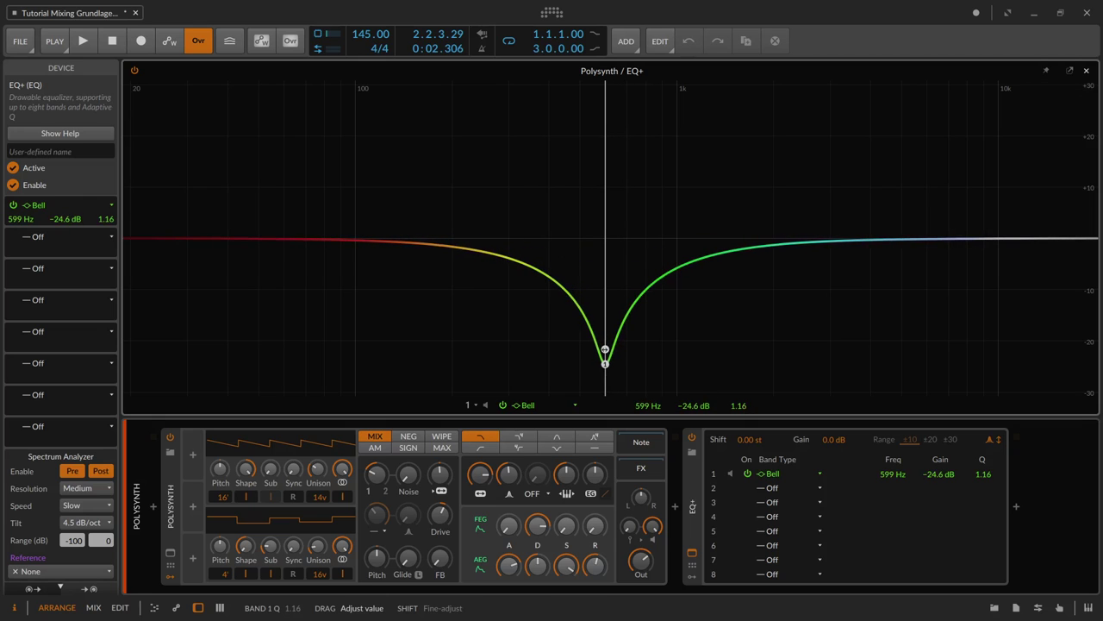
{"action": "mouse_move", "coordinate": [740, 405]}
{"action": "left_mouse_down"}
{"action": "mouse_move", "coordinate": [740, 393]}
{"action": "mouse_move", "coordinate": [740, 443]}
{"action": "mouse_move", "coordinate": [739, 405]}
{"action": "left_mouse_up"}
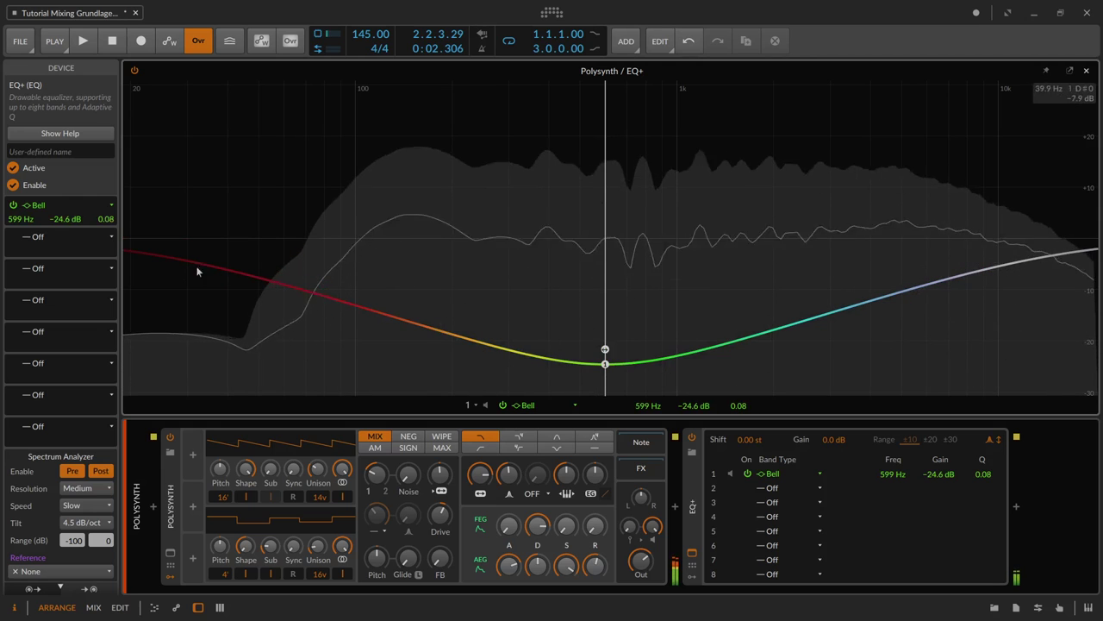
{"action": "left_click", "coordinate": [208, 208]}
{"action": "left_click_drag", "start_coordinate": [209, 208], "coordinate": [391, 109]}
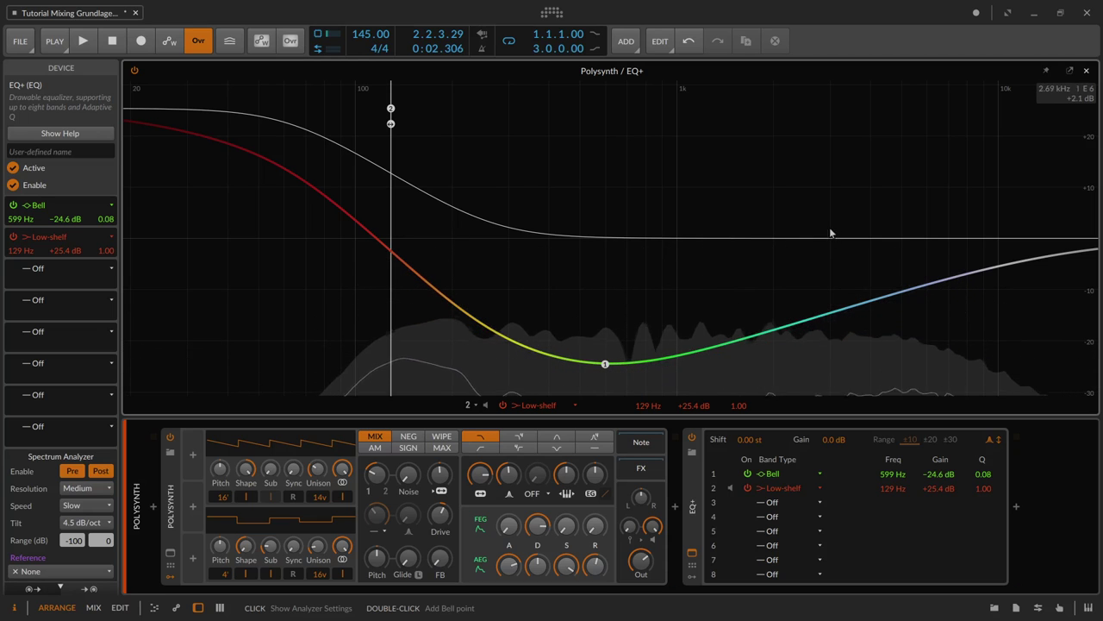
- Remove the Bell and Low-shelf bands from the Polysynth's EQ+ and close its expanded view
{"action": "left_click", "coordinate": [606, 366]}
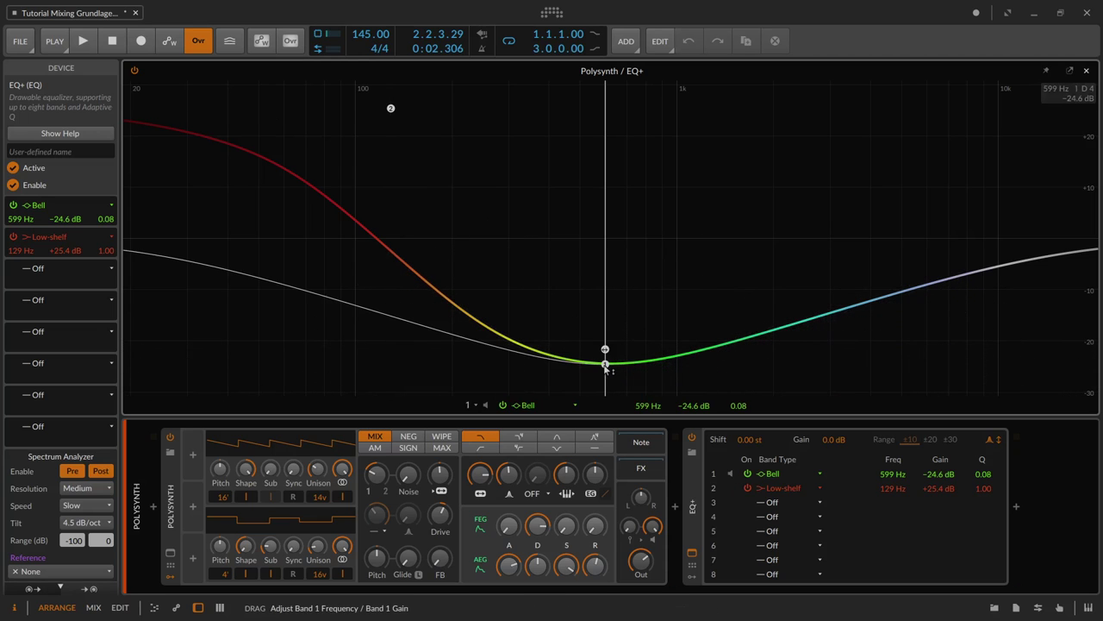
{"action": "double_click", "coordinate": [606, 366]}
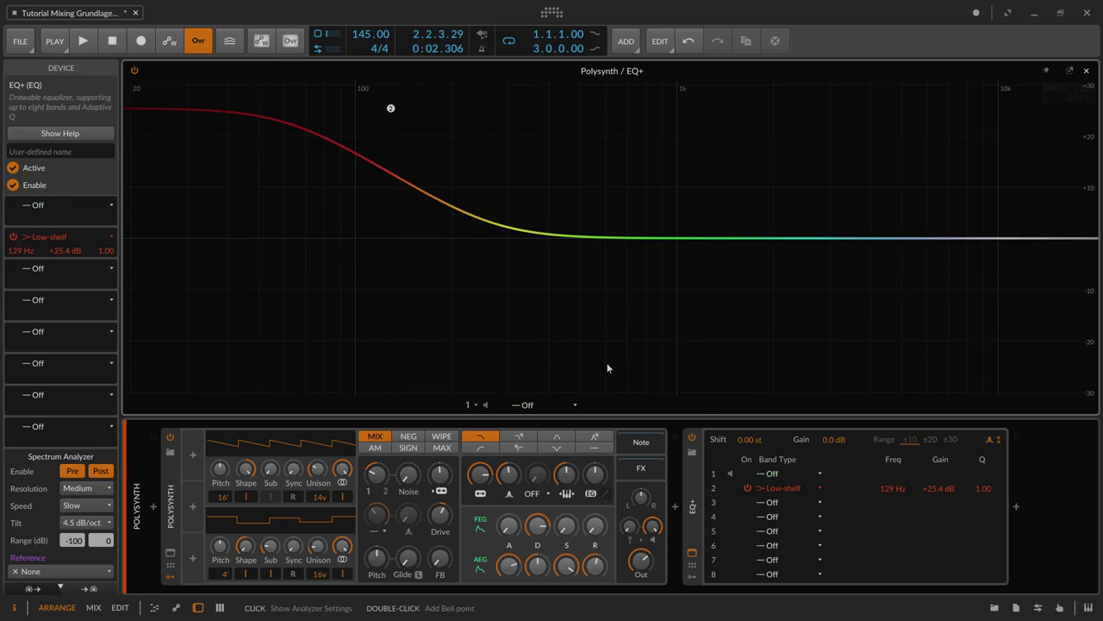
{"action": "left_click", "coordinate": [390, 109]}
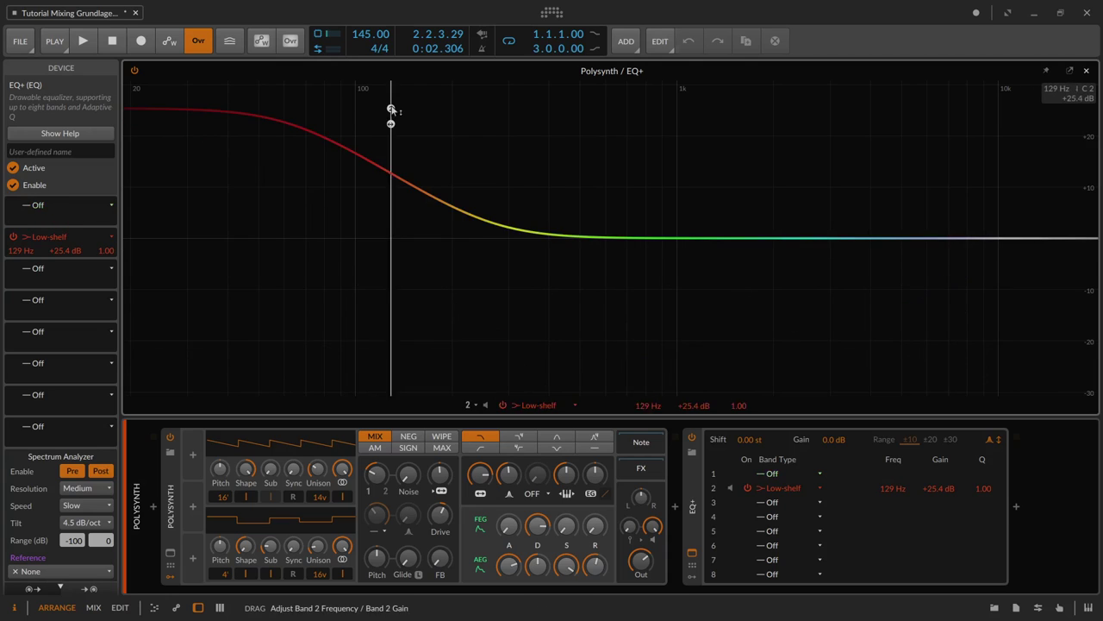
{"action": "double_click", "coordinate": [389, 108]}
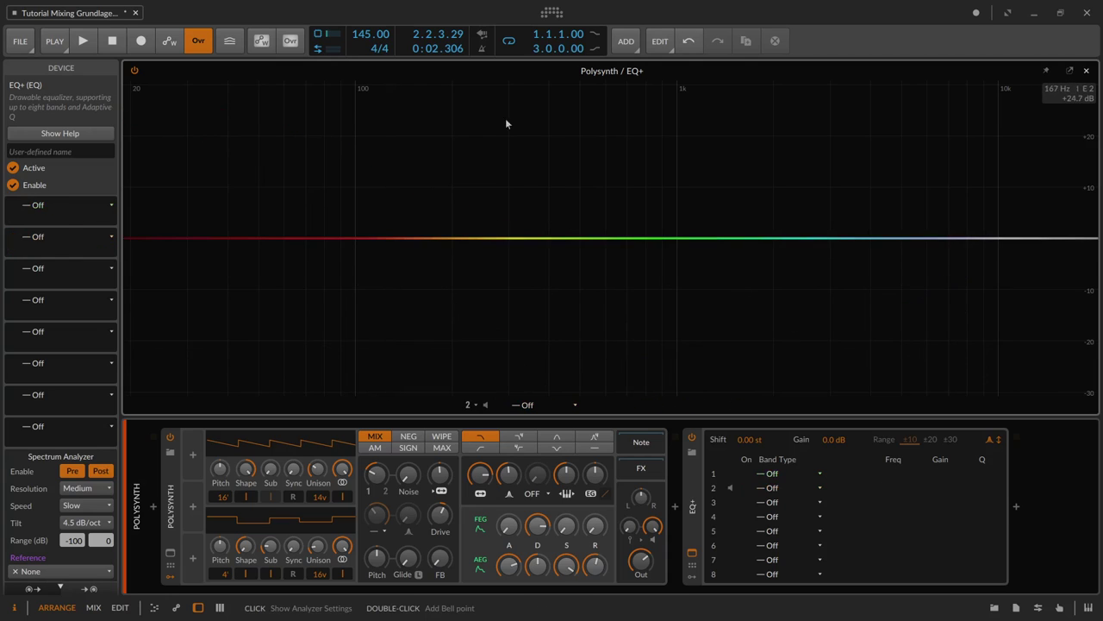
{"action": "left_click", "coordinate": [1087, 69]}
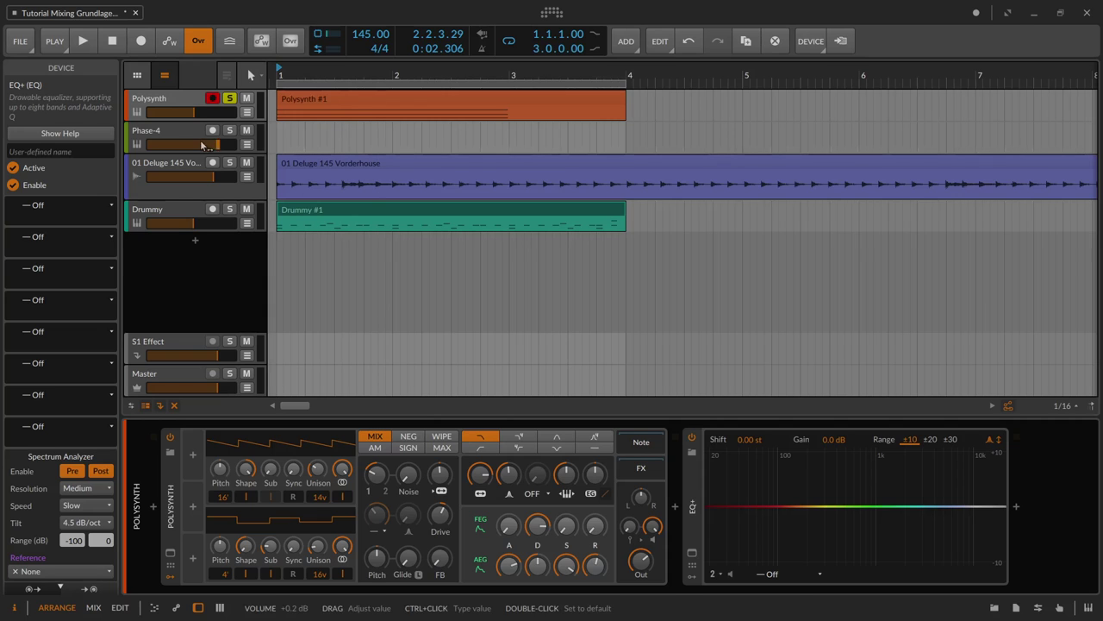
- Solo the Phase-4 track and open its Spectrum device in the expanded view with its analyzer settings shown
{"action": "left_click", "coordinate": [226, 133]}
{"action": "left_click", "coordinate": [228, 130]}
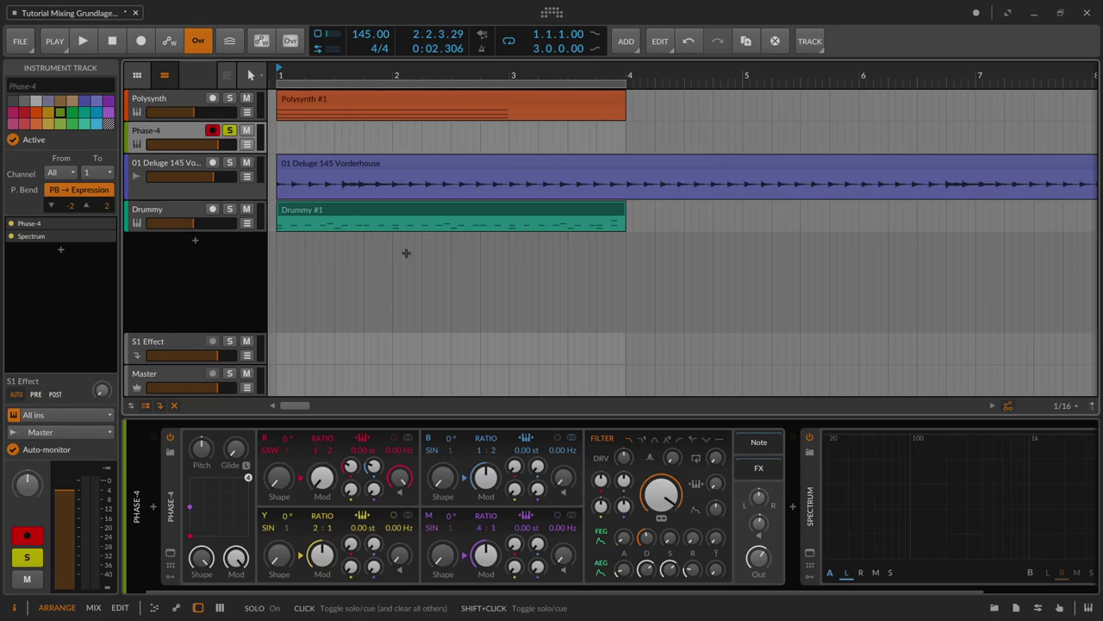
{"action": "left_click", "coordinate": [813, 555]}
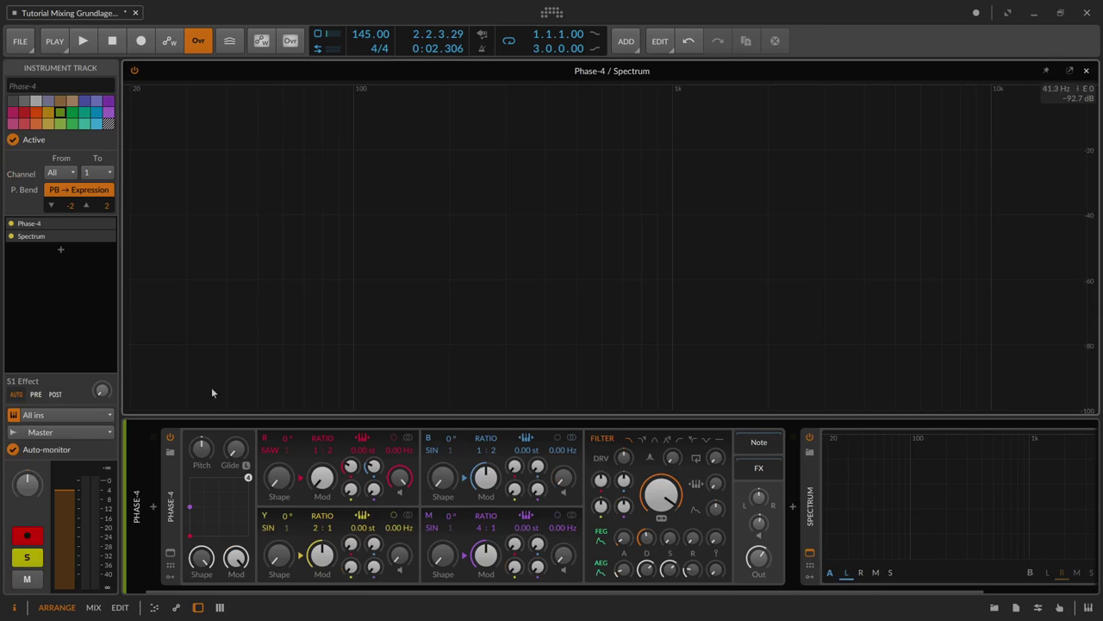
{"action": "left_click", "coordinate": [825, 488]}
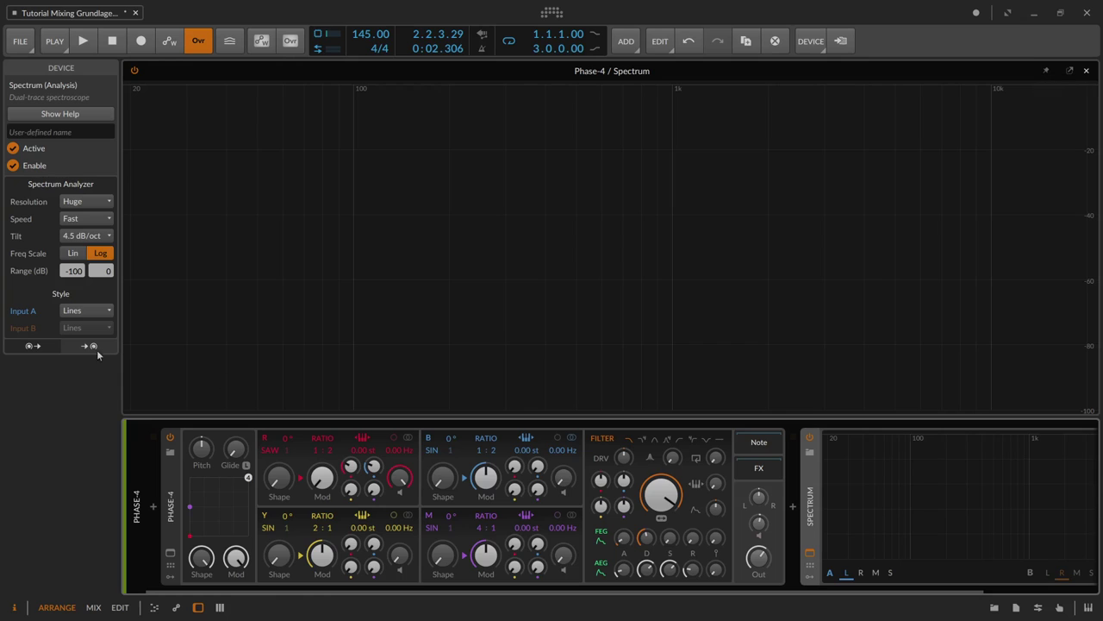
{"action": "left_click", "coordinate": [94, 201]}
{"action": "key", "text": "Escape"}
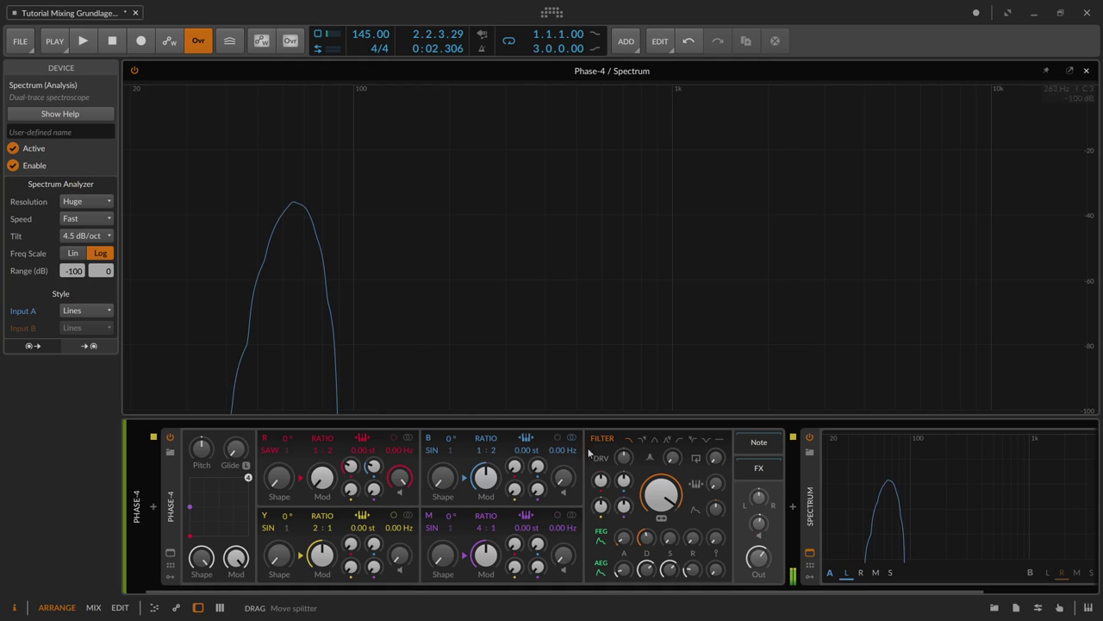
- Try different filter drive amounts on the Phase-4 while playing notes, and turn the drive fully back down
{"action": "left_click_drag", "start_coordinate": [625, 459], "coordinate": [625, 439]}
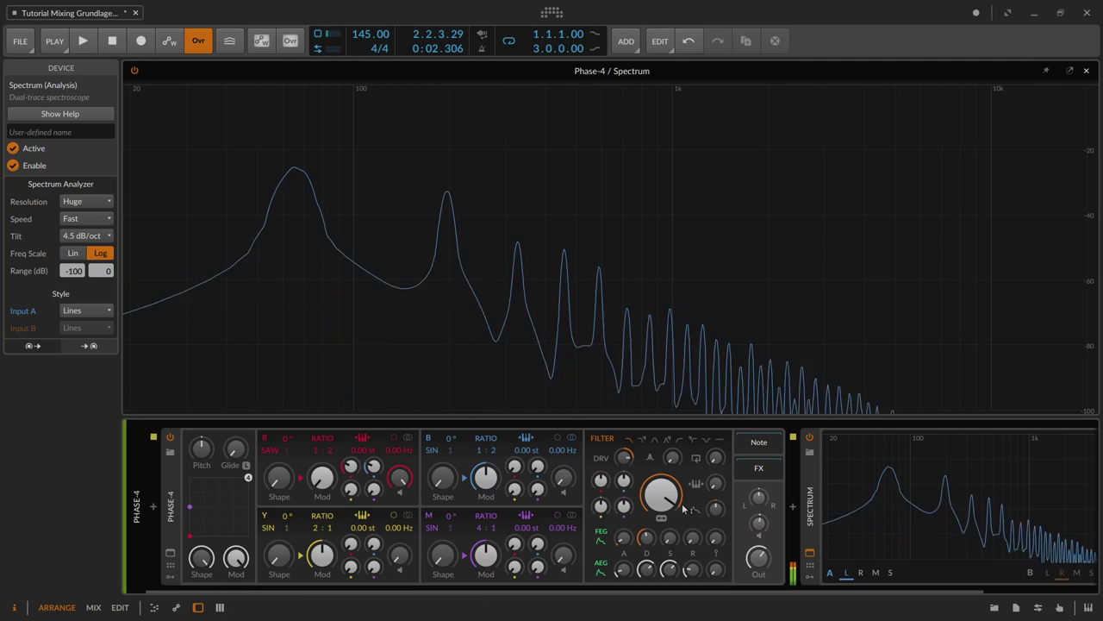
{"action": "left_click_drag", "start_coordinate": [759, 523], "coordinate": [759, 533]}
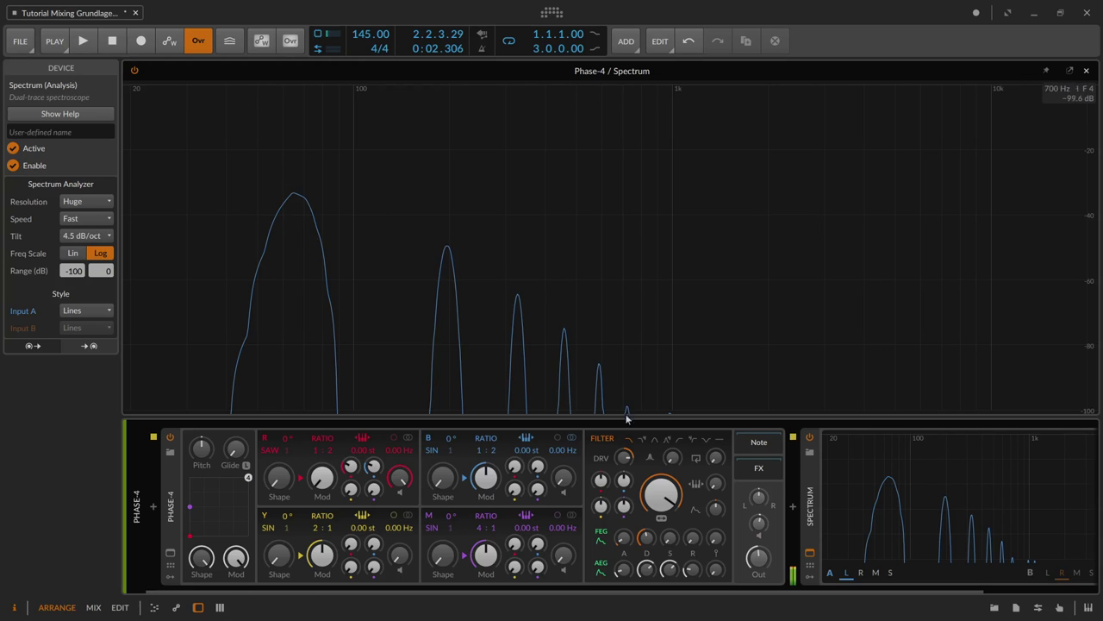
{"action": "mouse_move", "coordinate": [624, 458]}
{"action": "left_mouse_down"}
{"action": "mouse_move", "coordinate": [625, 422]}
{"action": "mouse_move", "coordinate": [624, 472]}
{"action": "left_mouse_up"}
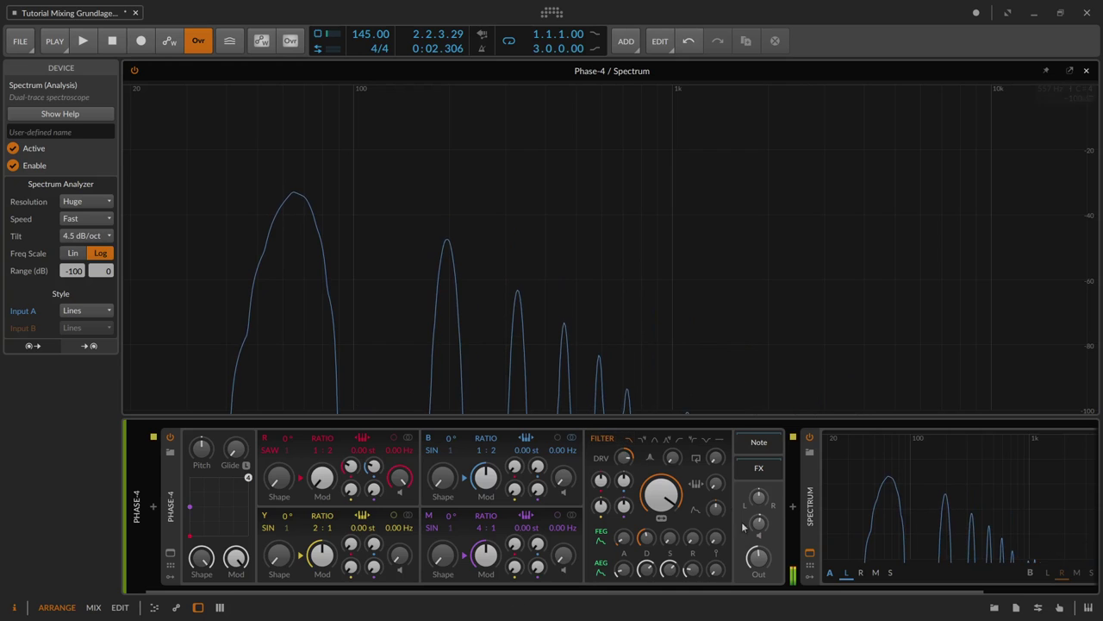
{"action": "key", "text": "ctrl+z"}
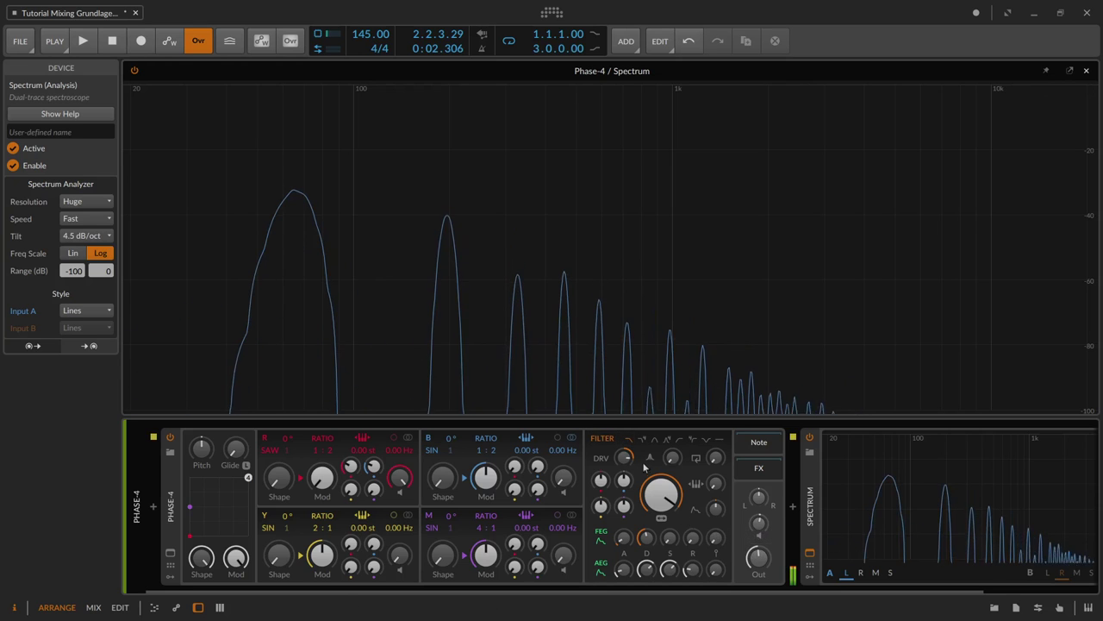
{"action": "left_click_drag", "start_coordinate": [624, 457], "coordinate": [624, 469]}
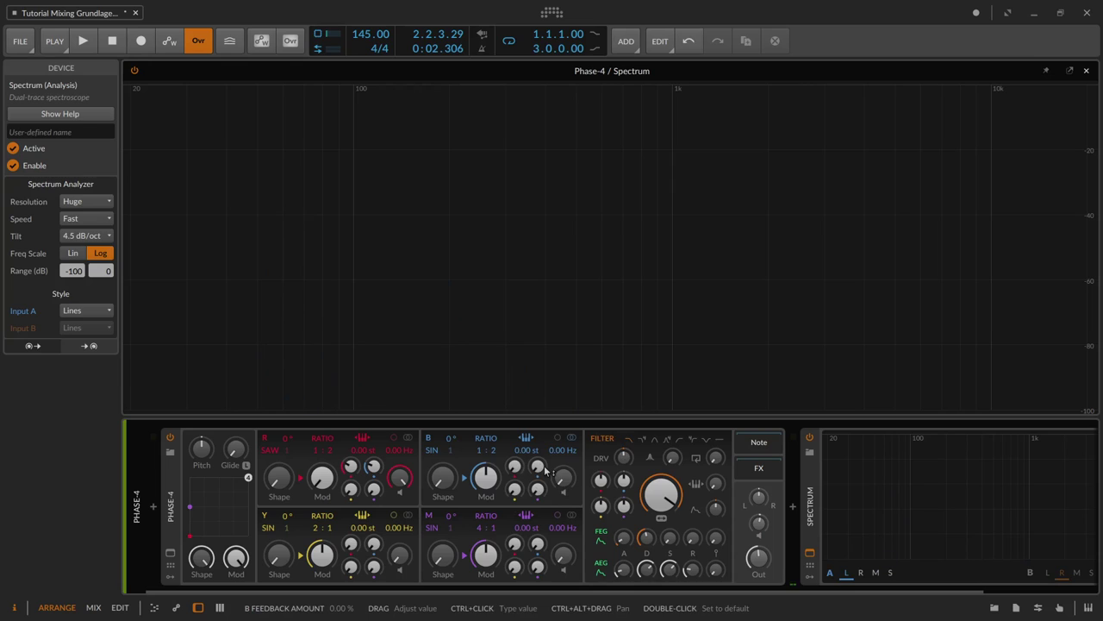
- Raise the feedback amount, Shape, Mod and output level of the Phase-4's B oscillator
{"action": "left_click_drag", "start_coordinate": [545, 467], "coordinate": [544, 465]}
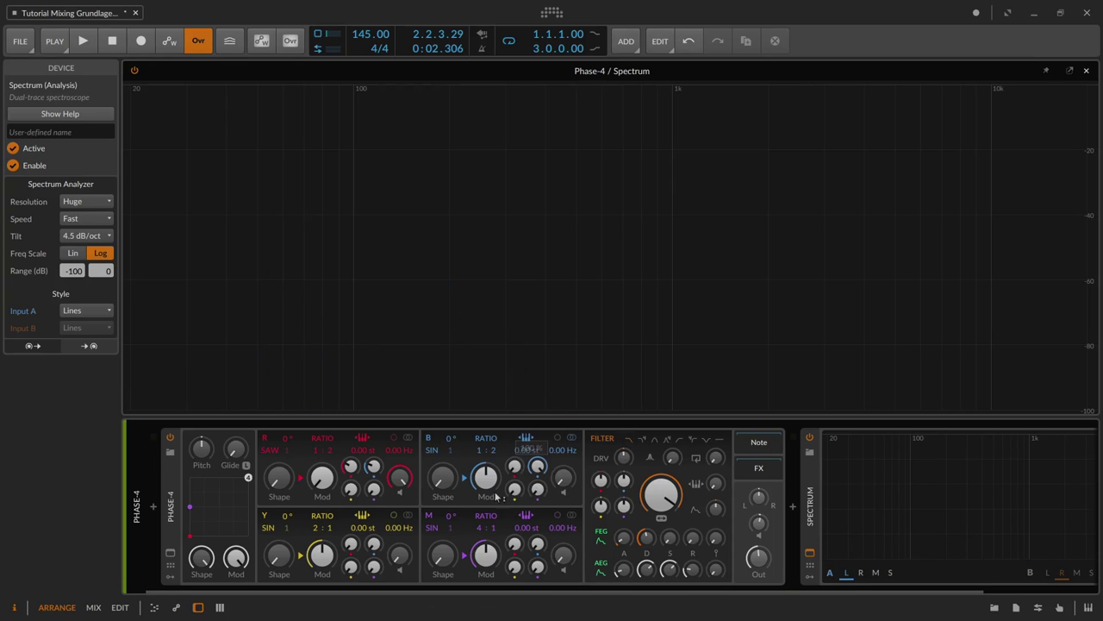
{"action": "left_click_drag", "start_coordinate": [442, 479], "coordinate": [442, 457]}
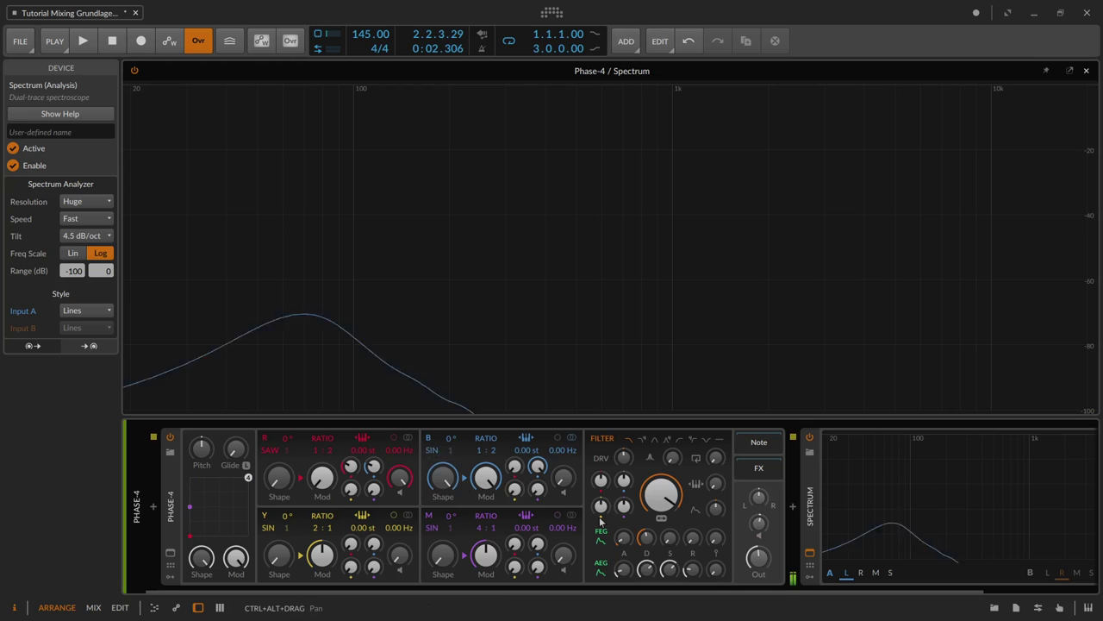
{"action": "mouse_move", "coordinate": [537, 466]}
{"action": "left_mouse_down"}
{"action": "mouse_move", "coordinate": [485, 471]}
{"action": "mouse_move", "coordinate": [486, 459]}
{"action": "left_mouse_up"}
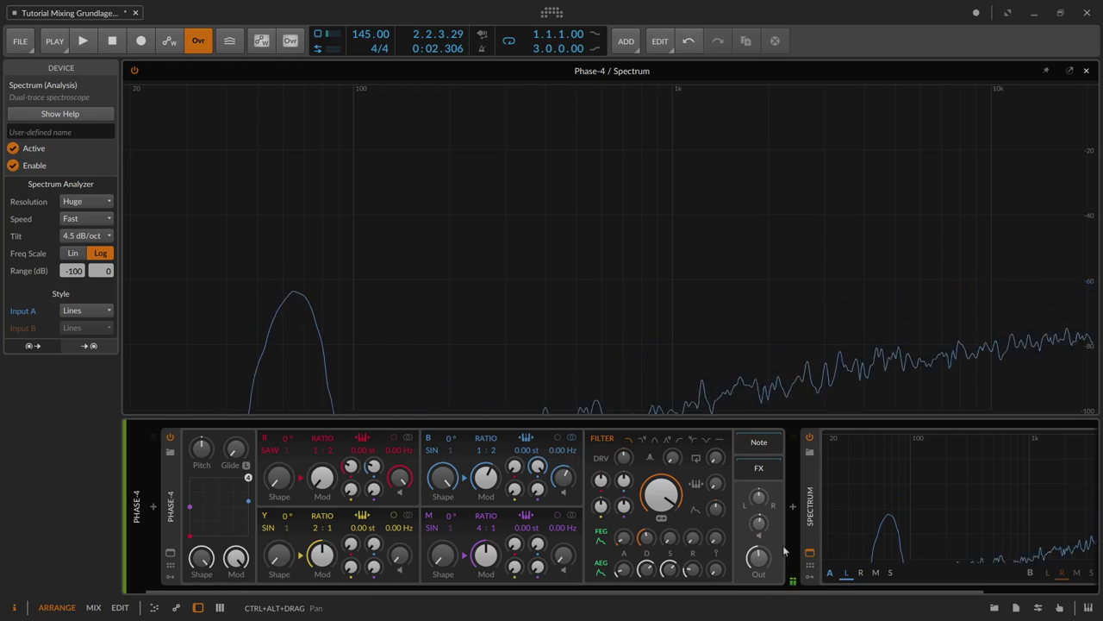
- Collapse the Phase-4 device and insert an EQ+ between it and the Spectrum device
{"action": "double_click", "coordinate": [183, 495]}
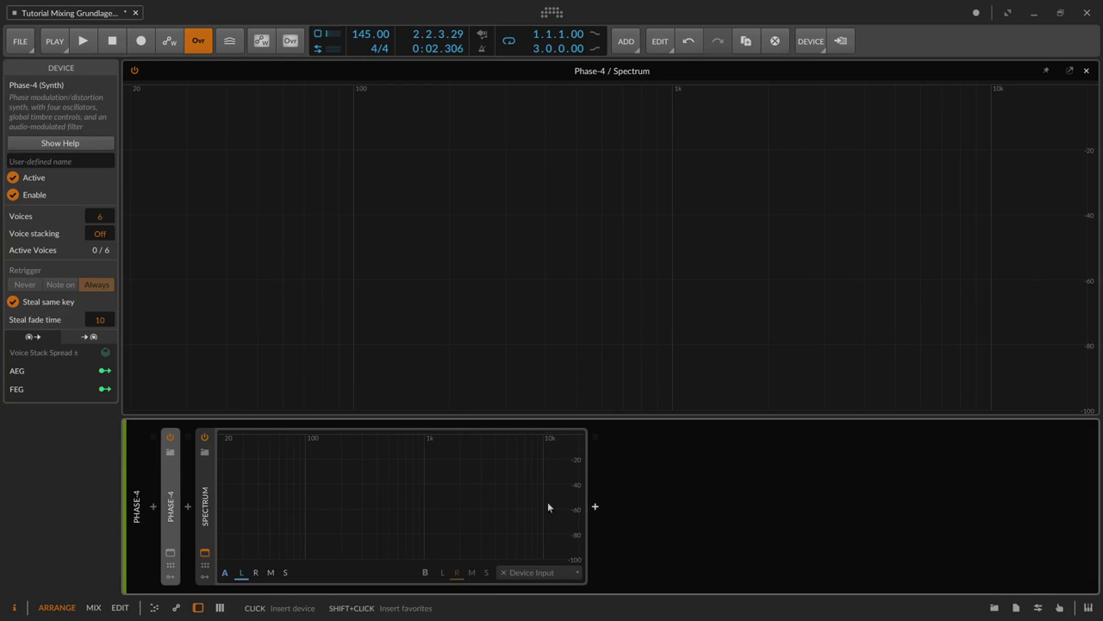
{"action": "left_click", "coordinate": [188, 507]}
{"action": "type", "text": "eq"}
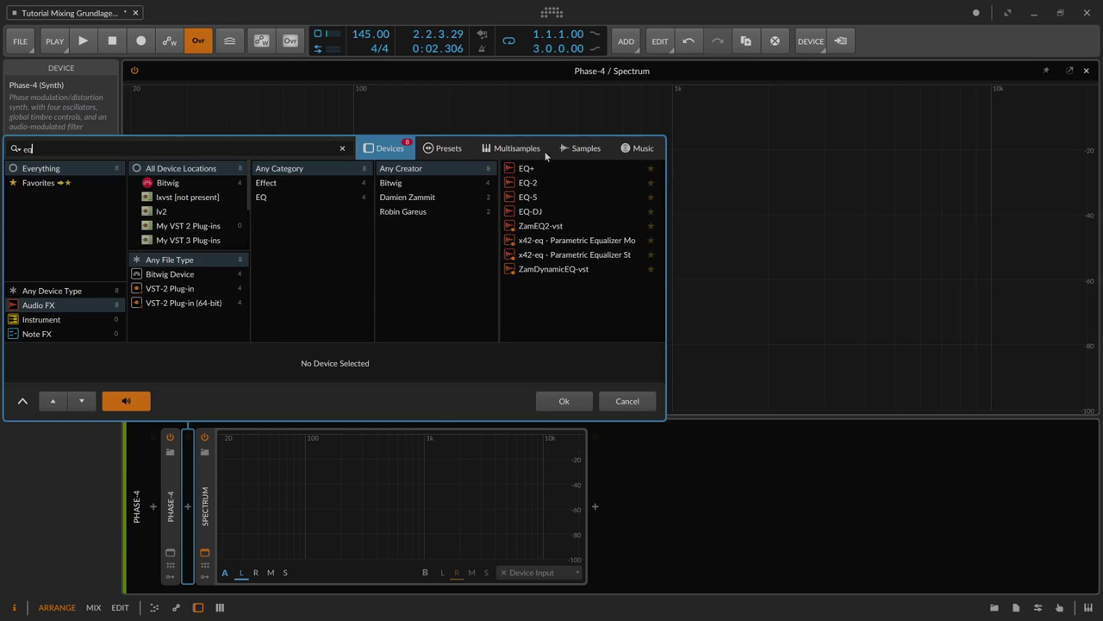
{"action": "key", "text": "Down"}
{"action": "key", "text": "Return"}
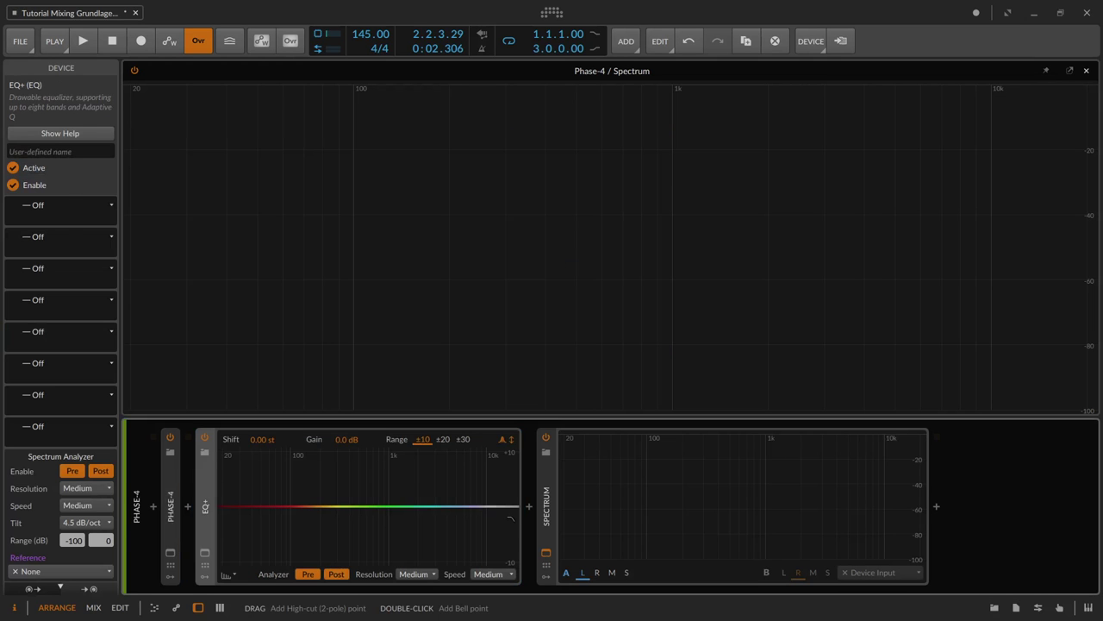
- Add a 2-pole high-cut at about 2.60 kHz with Q 0.72 and a Bell at about 631 Hz, +6.8 dB, to the Phase-4's EQ+
{"action": "left_click_drag", "start_coordinate": [510, 519], "coordinate": [463, 536]}
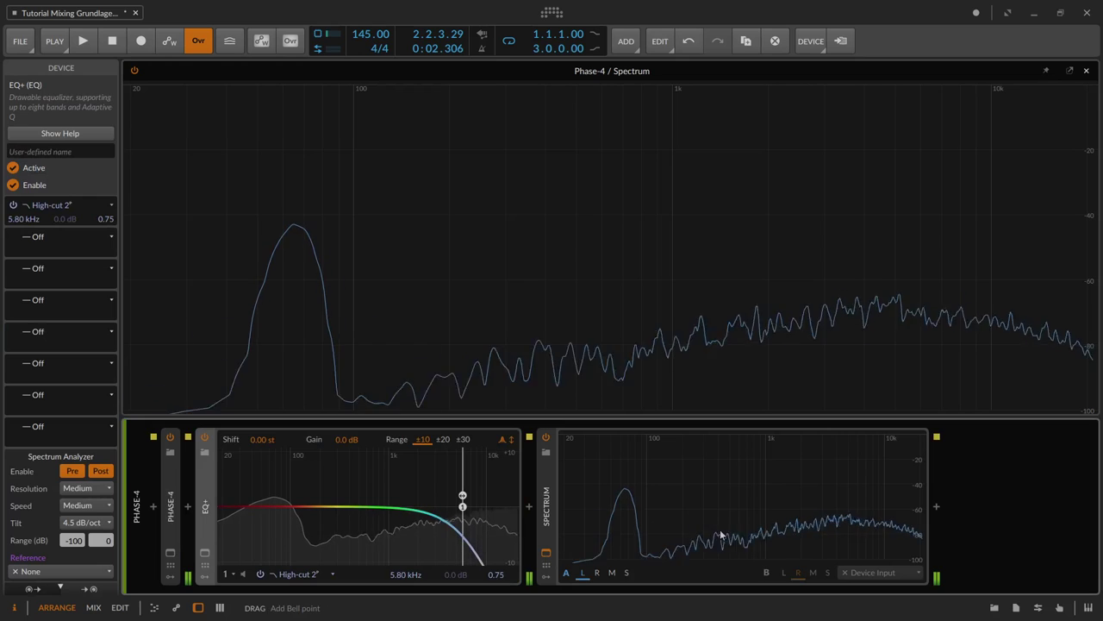
{"action": "left_click", "coordinate": [470, 513]}
{"action": "left_click_drag", "start_coordinate": [463, 507], "coordinate": [368, 468]}
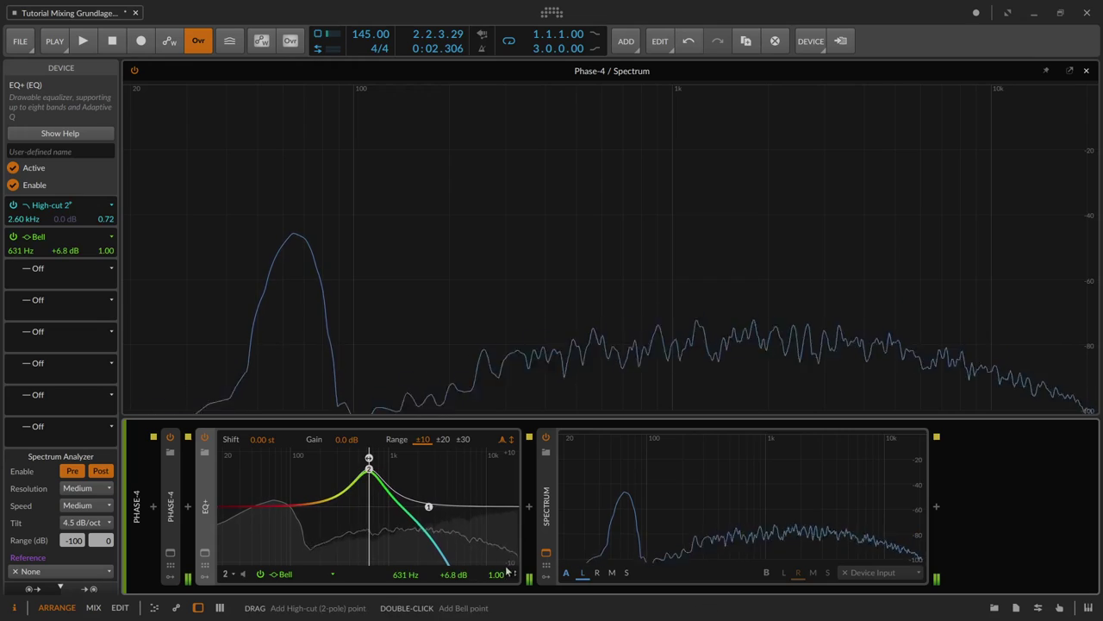
- Narrow the Bell's Q to 4.09, set the EQ+ range to ±30, and sweep the boosted Bell to about 460 Hz, +23.1 dB
{"action": "left_click_drag", "start_coordinate": [496, 574], "coordinate": [497, 547]}
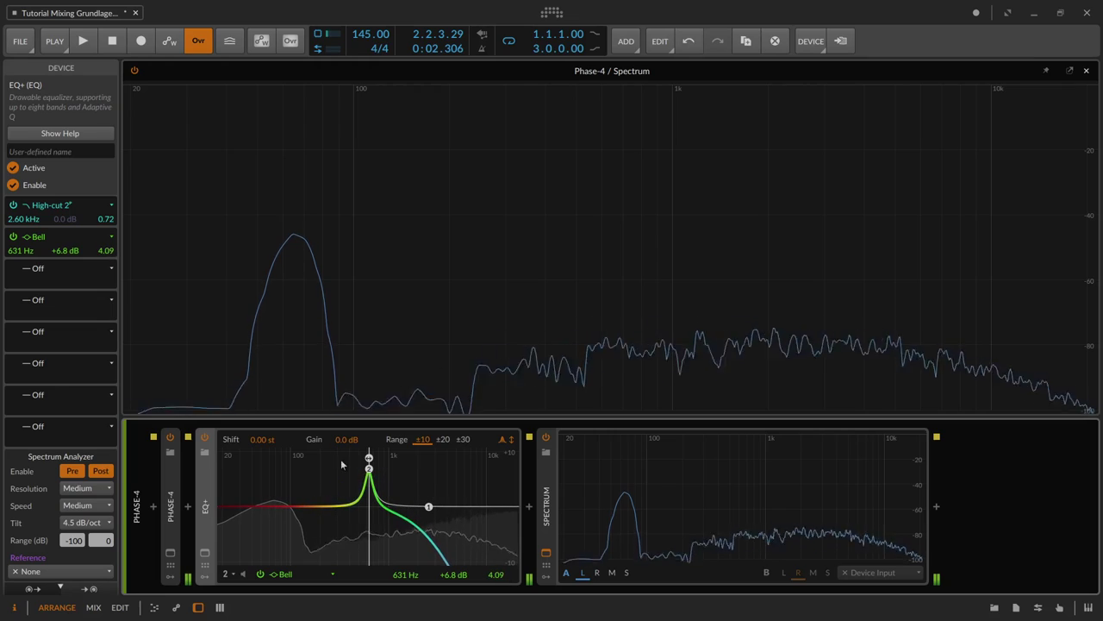
{"action": "left_click", "coordinate": [463, 439]}
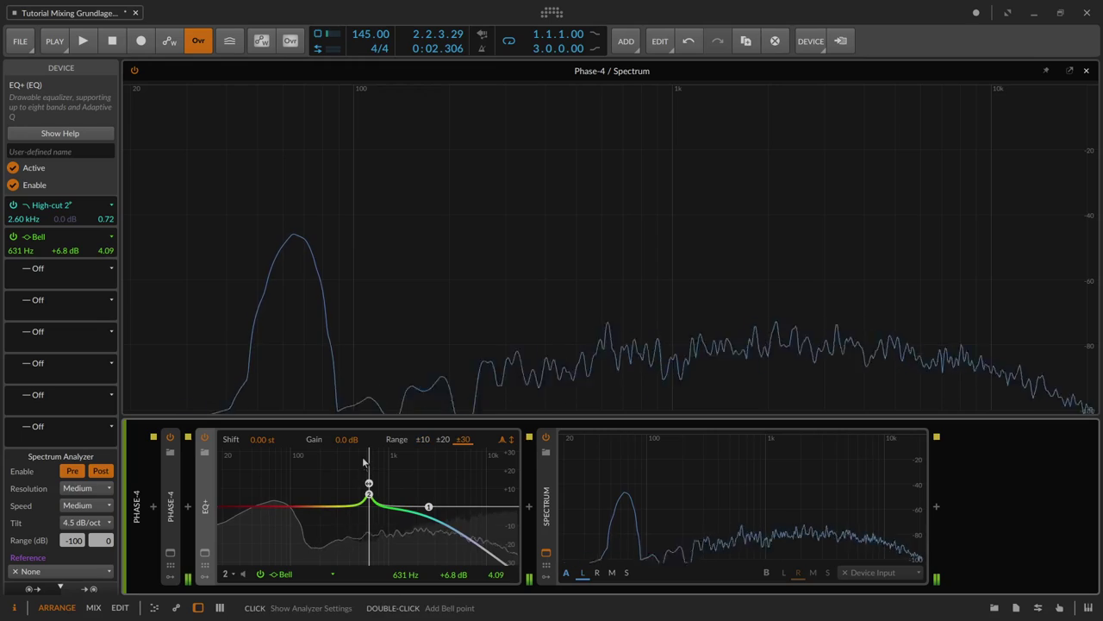
{"action": "left_click_drag", "start_coordinate": [369, 493], "coordinate": [363, 467]}
{"action": "left_click_drag", "start_coordinate": [365, 469], "coordinate": [361, 470]}
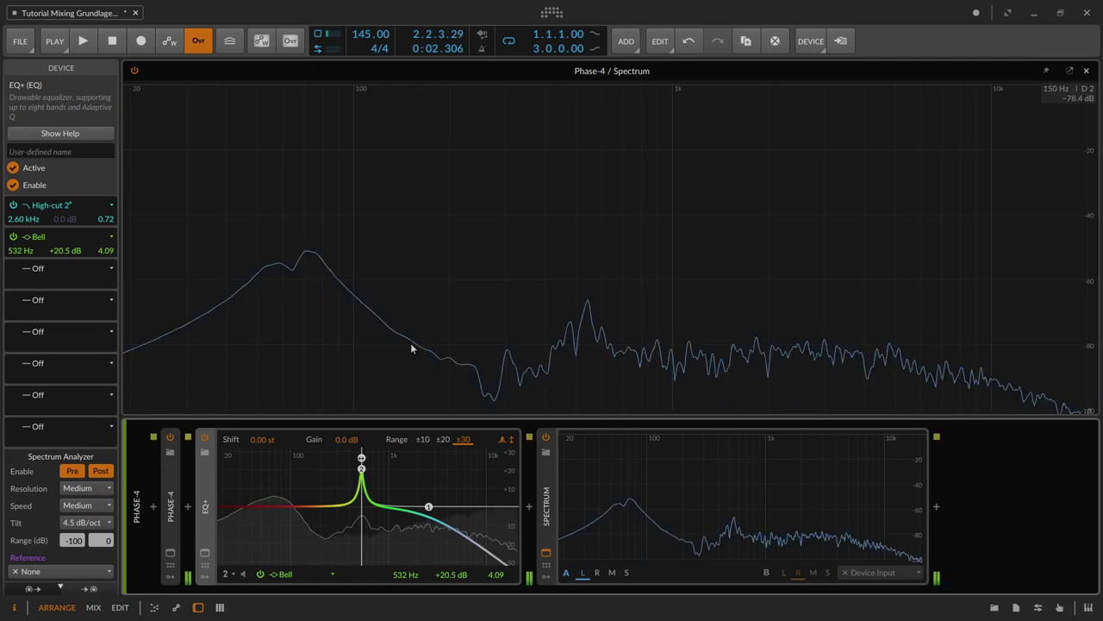
{"action": "mouse_move", "coordinate": [362, 470]}
{"action": "left_mouse_down"}
{"action": "mouse_move", "coordinate": [363, 481]}
{"action": "mouse_move", "coordinate": [362, 470]}
{"action": "left_mouse_up"}
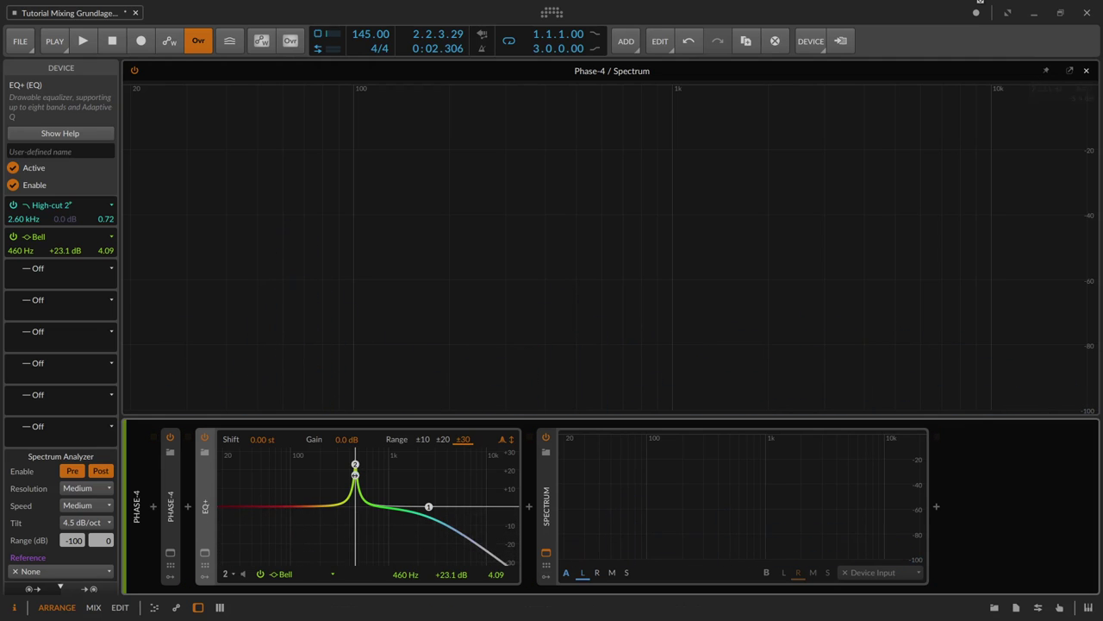
- Close the enlarged Spectrum view and solo the Polysynth track
{"action": "left_click", "coordinate": [1086, 70]}
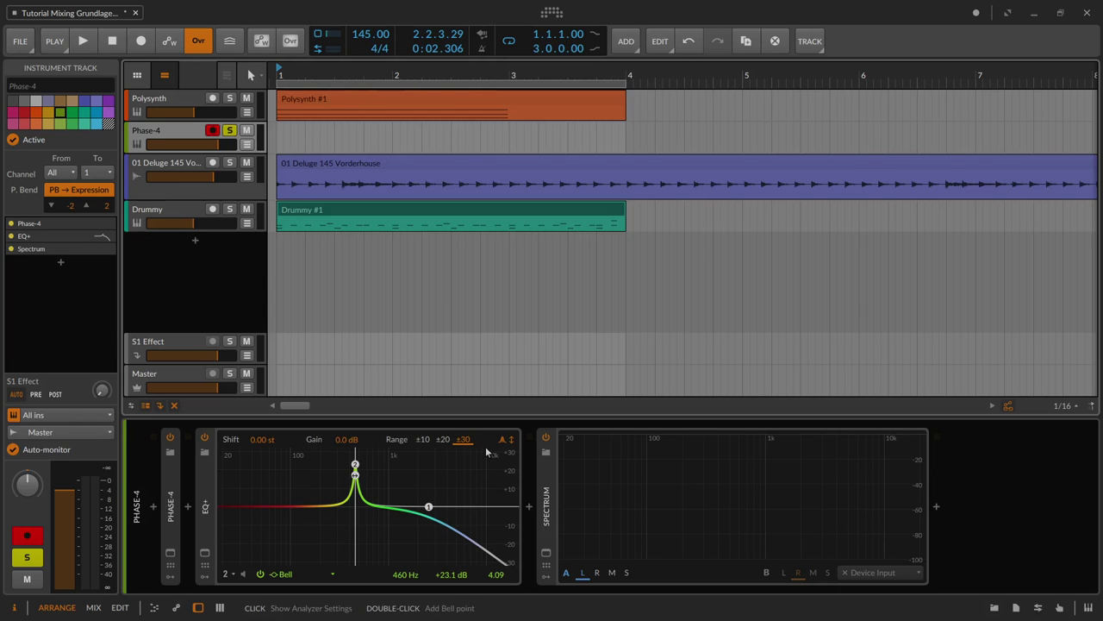
{"action": "left_click", "coordinate": [175, 101]}
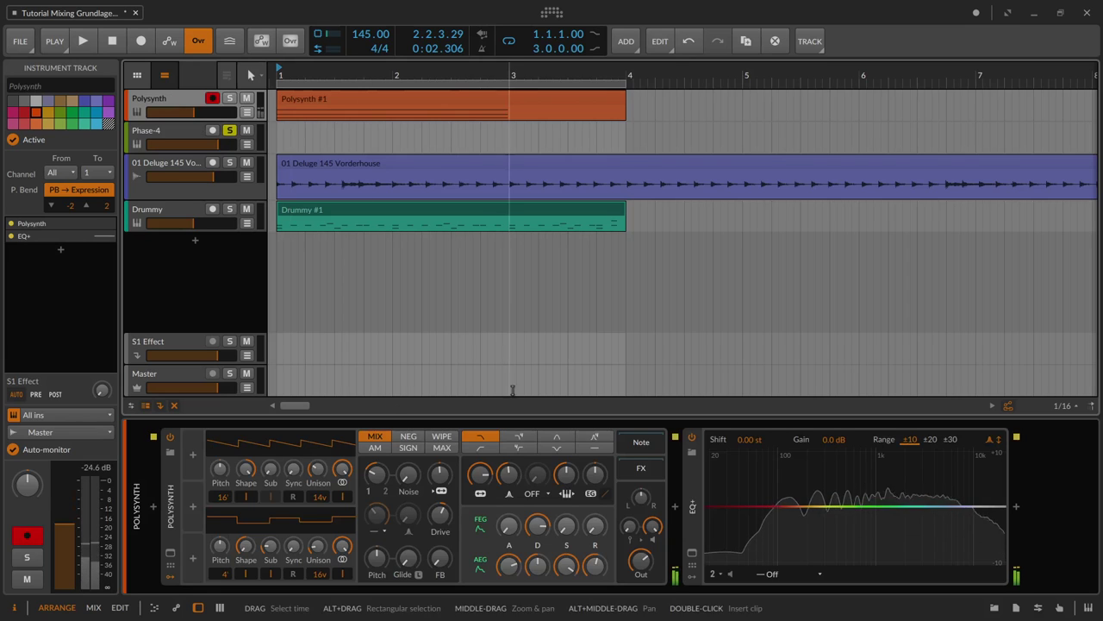
{"action": "left_click", "coordinate": [228, 100]}
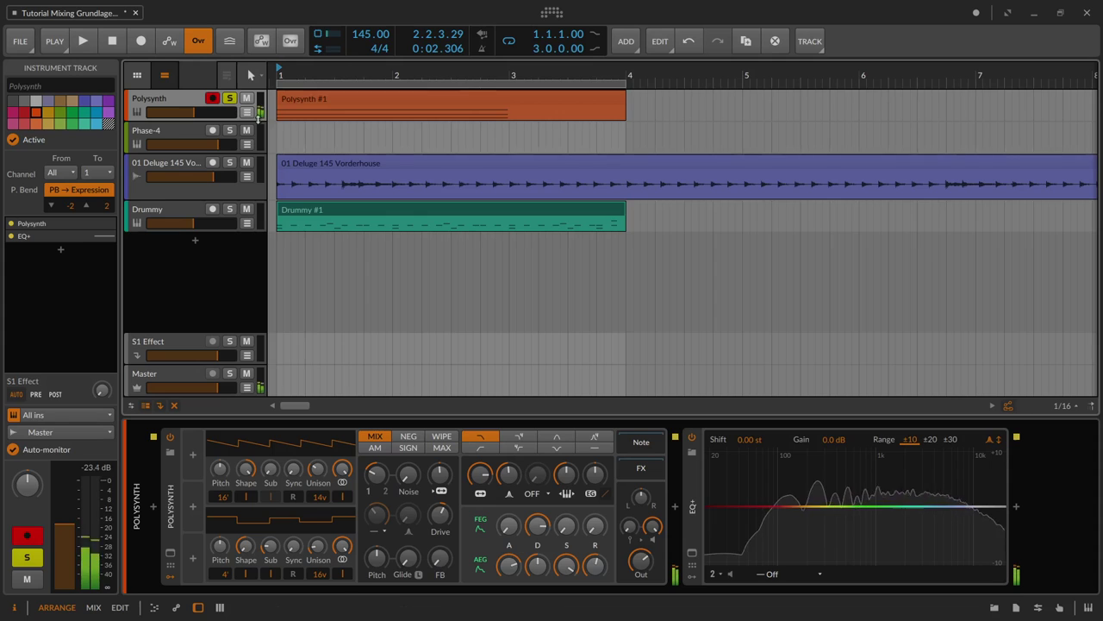
- Insert a Reverb device between the Polysynth and its EQ+
{"action": "left_click", "coordinate": [675, 509]}
{"action": "type", "text": "rever"}
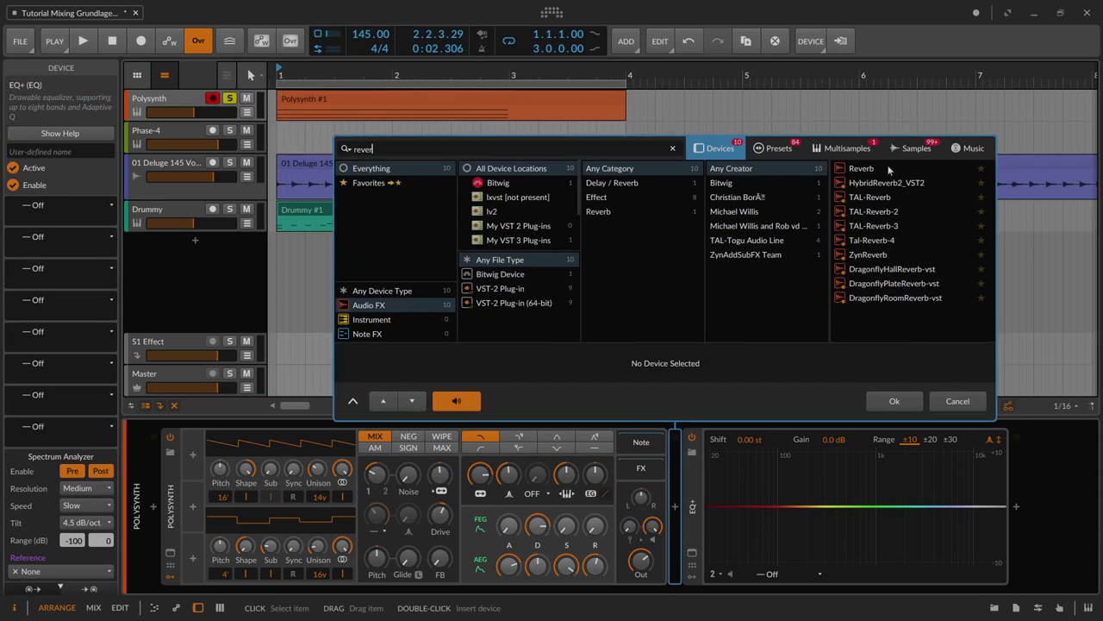
{"action": "left_click", "coordinate": [889, 169]}
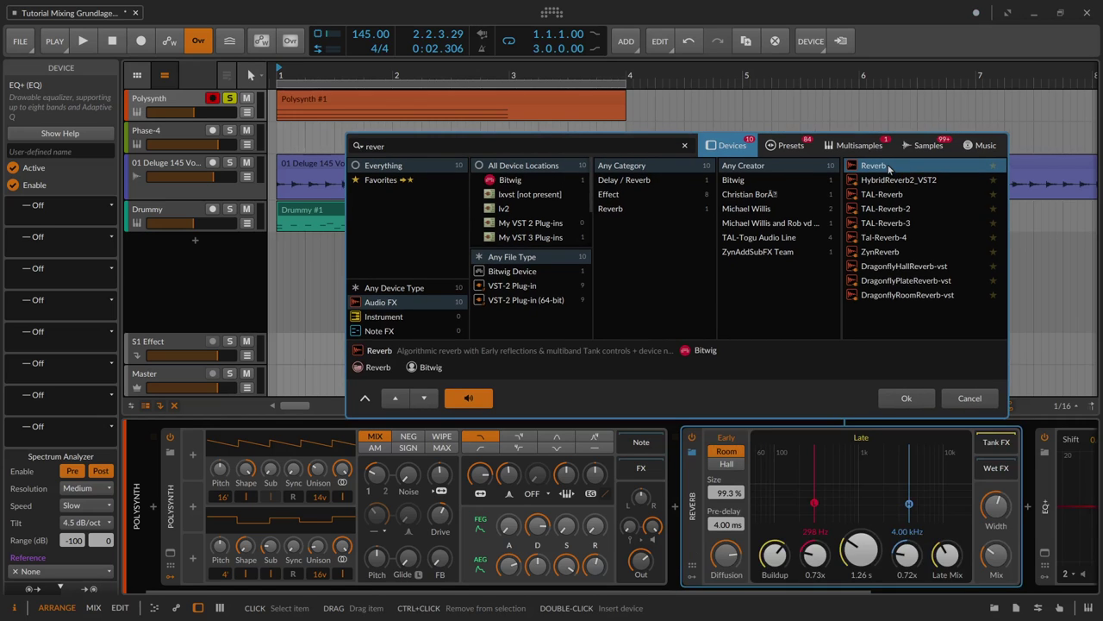
{"action": "left_click", "coordinate": [907, 398]}
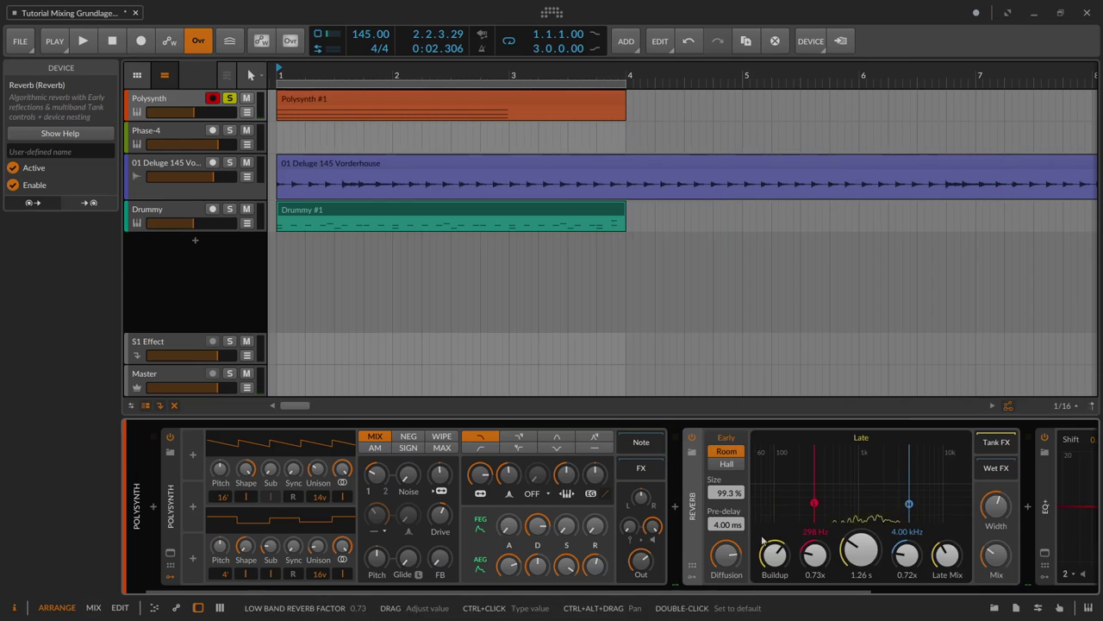
- Switch the Reverb's early reflections to Hall, with a decay time of 4.02 s and a Late Mix of 47.4 %
{"action": "left_click", "coordinate": [728, 464]}
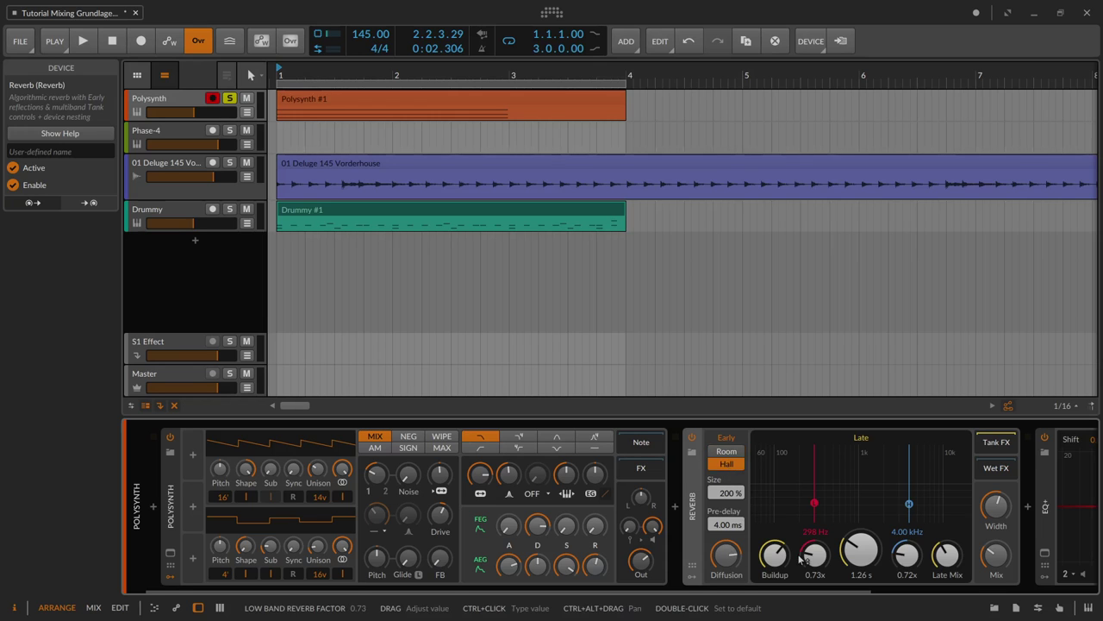
{"action": "left_click_drag", "start_coordinate": [855, 561], "coordinate": [856, 509]}
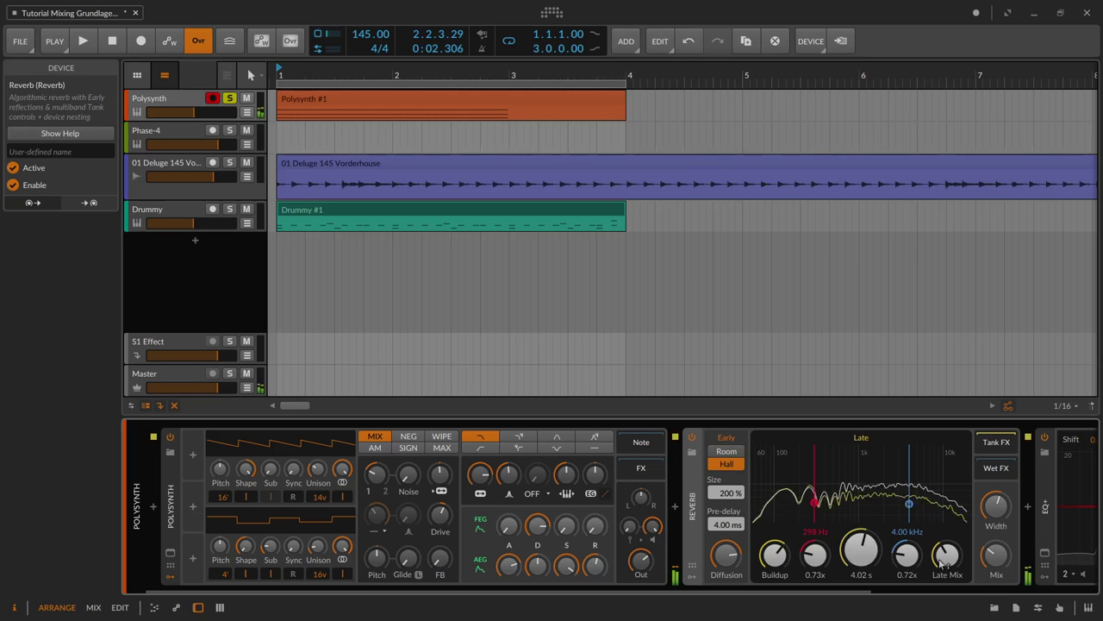
{"action": "mouse_move", "coordinate": [947, 554]}
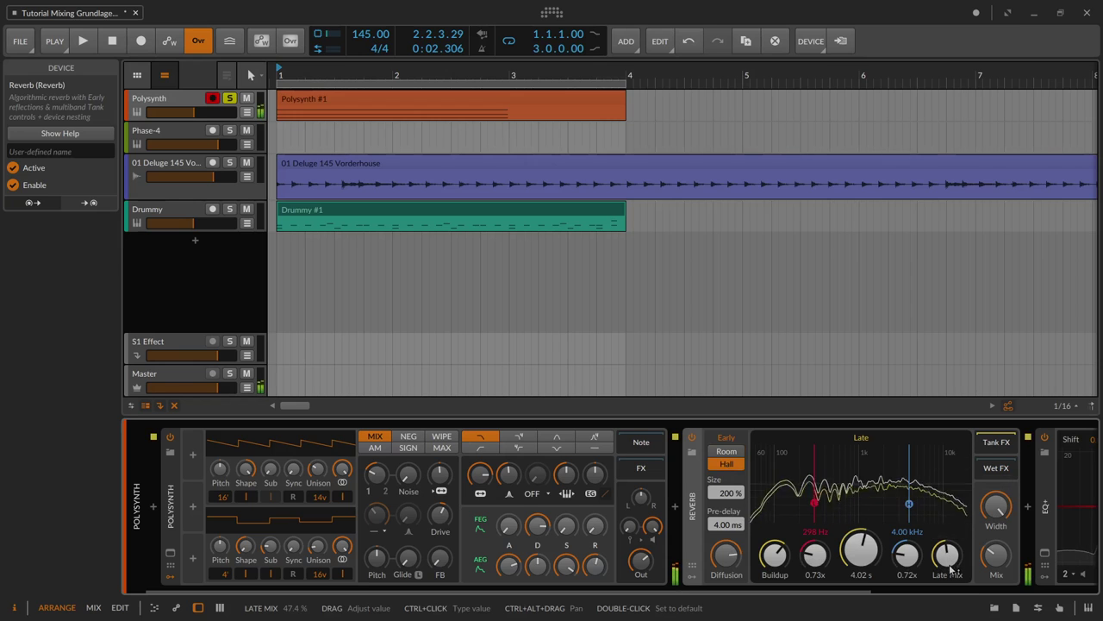
- Turn the Reverb's Mix and Width down to zero and reduce the stereo width of both Polysynth oscillators
{"action": "left_click_drag", "start_coordinate": [988, 561], "coordinate": [989, 604]}
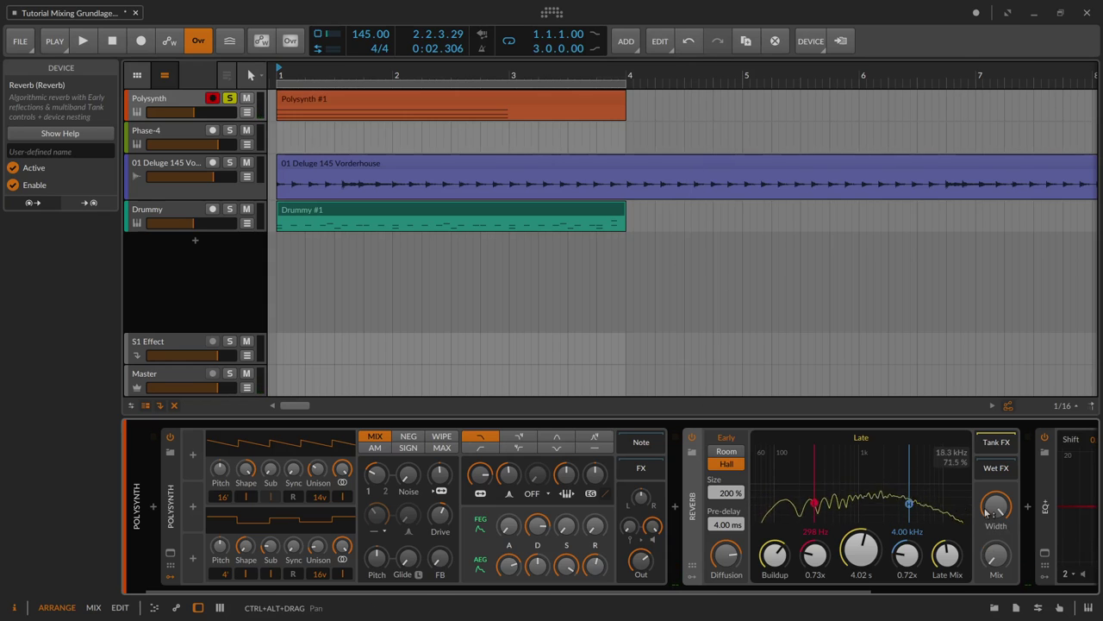
{"action": "left_click_drag", "start_coordinate": [996, 505], "coordinate": [995, 515]}
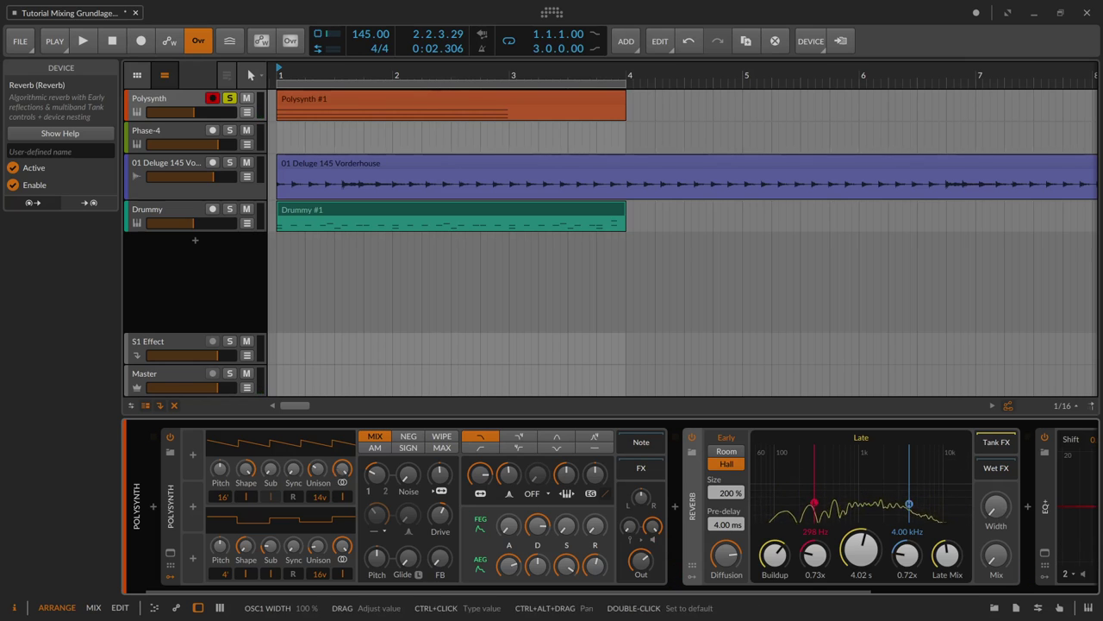
{"action": "left_click_drag", "start_coordinate": [342, 474], "coordinate": [340, 495]}
{"action": "left_click_drag", "start_coordinate": [342, 544], "coordinate": [343, 564]}
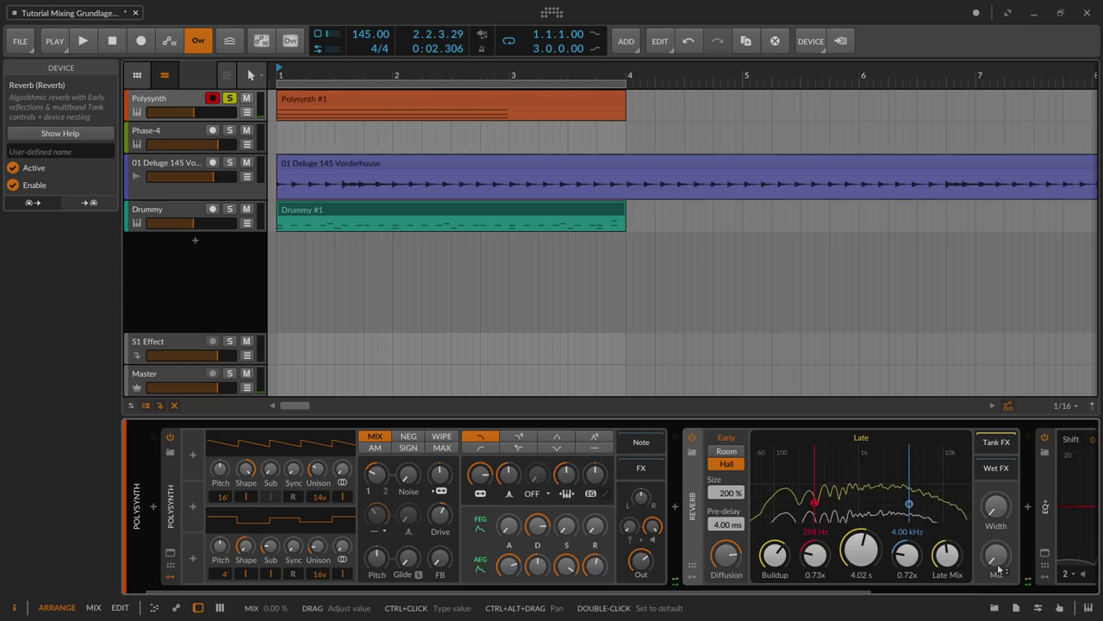
- Try Reverb mix amounts of 39.6 % and 100 %, and lower the Polysynth's output level to about -30.8 dB
{"action": "mouse_move", "coordinate": [997, 571]}
{"action": "left_mouse_down"}
{"action": "mouse_move", "coordinate": [996, 550]}
{"action": "mouse_move", "coordinate": [996, 569]}
{"action": "left_mouse_up"}
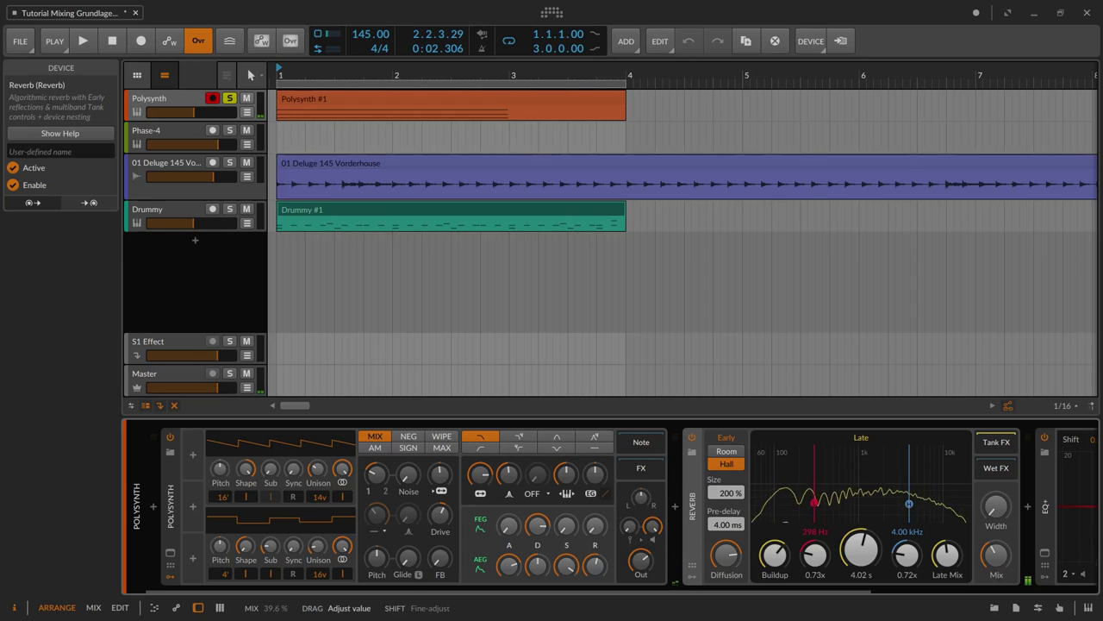
{"action": "left_click_drag", "start_coordinate": [996, 554], "coordinate": [996, 517]}
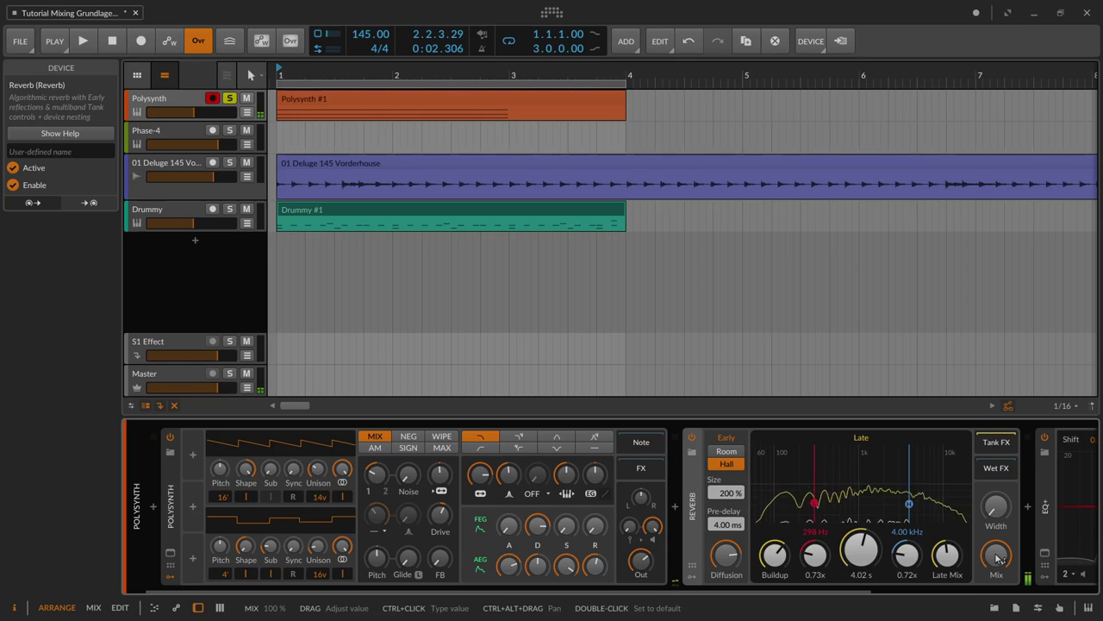
{"action": "mouse_move", "coordinate": [997, 559]}
{"action": "left_mouse_down"}
{"action": "mouse_move", "coordinate": [1000, 569]}
{"action": "mouse_move", "coordinate": [1000, 514]}
{"action": "mouse_move", "coordinate": [999, 564]}
{"action": "left_mouse_up"}
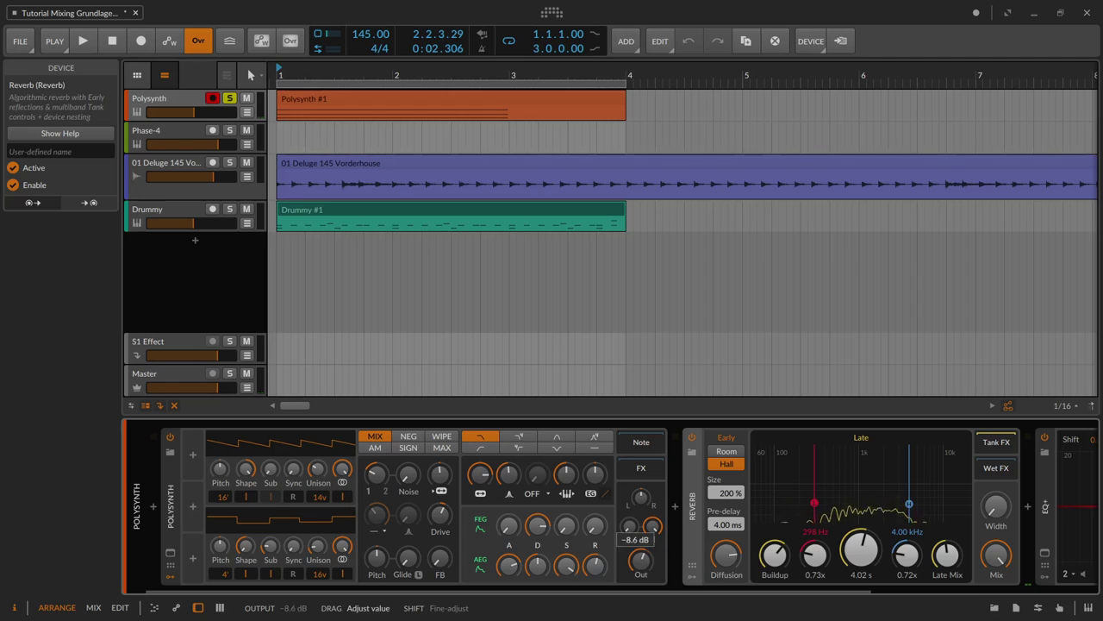
{"action": "left_click_drag", "start_coordinate": [640, 562], "coordinate": [639, 571]}
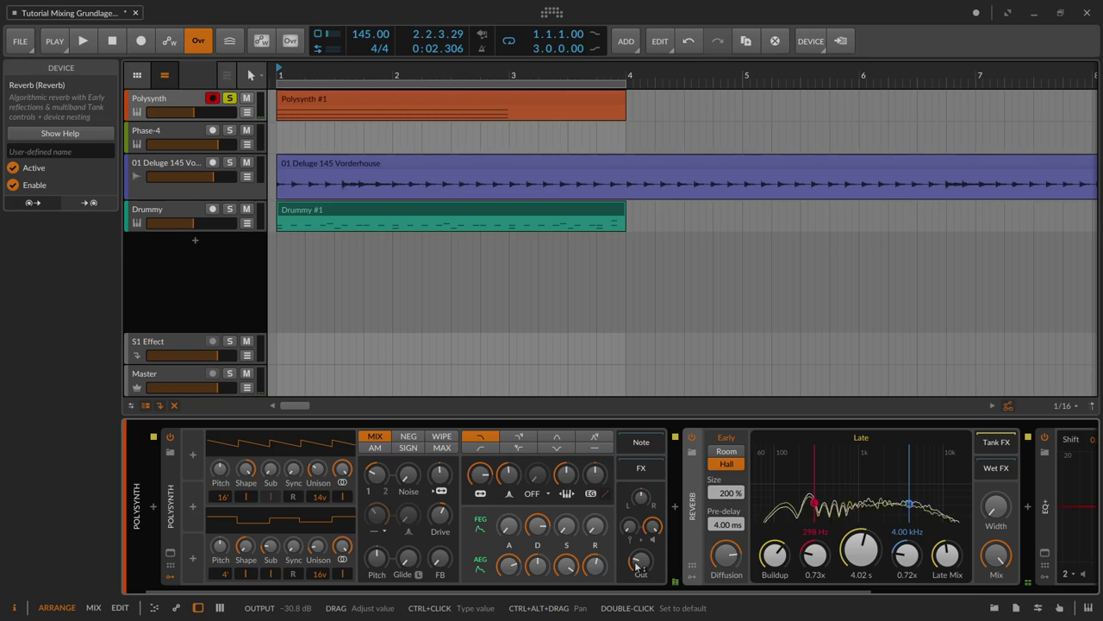